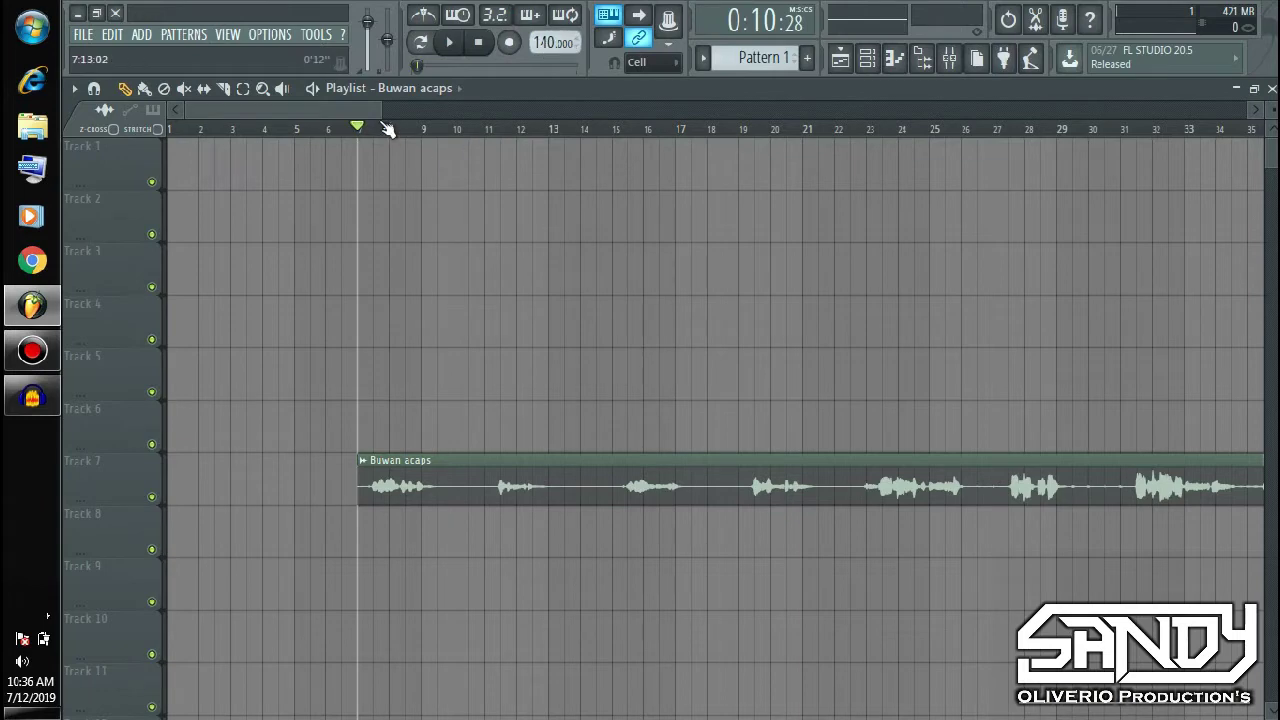
- Play the Buwan acaps vocal from its start at bar 7 to hear where the beat should come in
drag(382, 112, 377, 117)
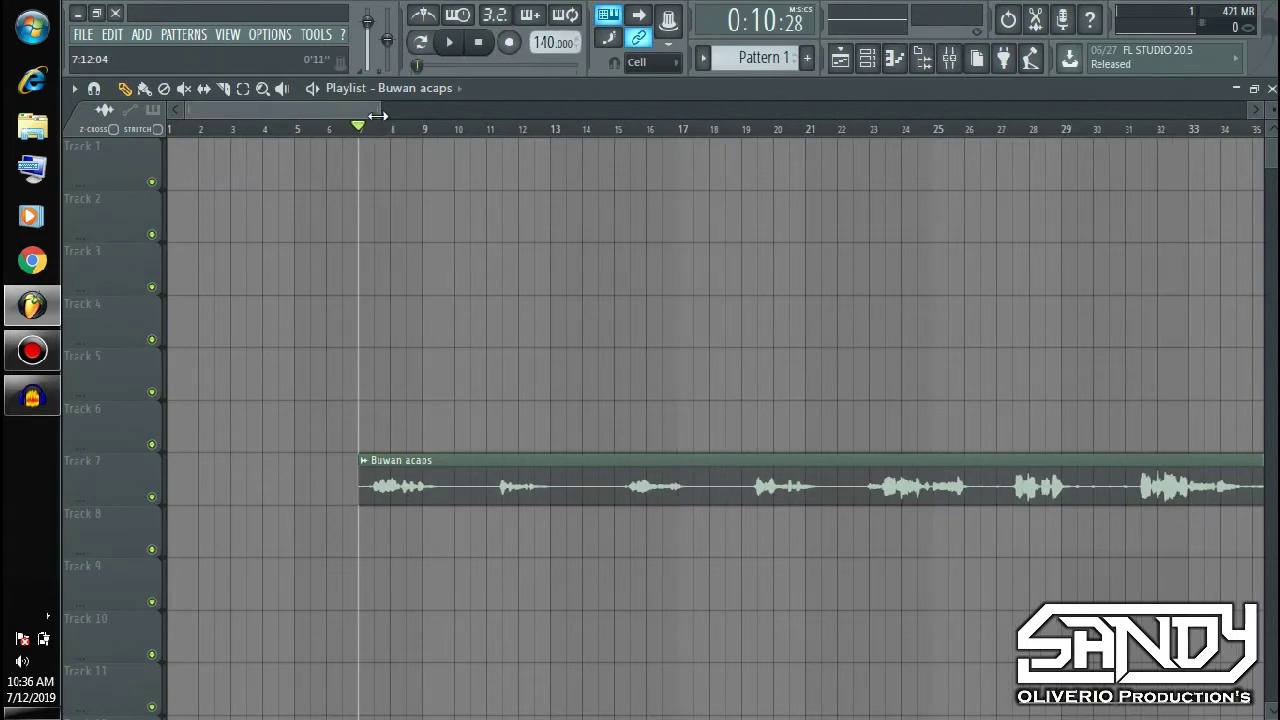
drag(377, 117, 401, 114)
key(space)
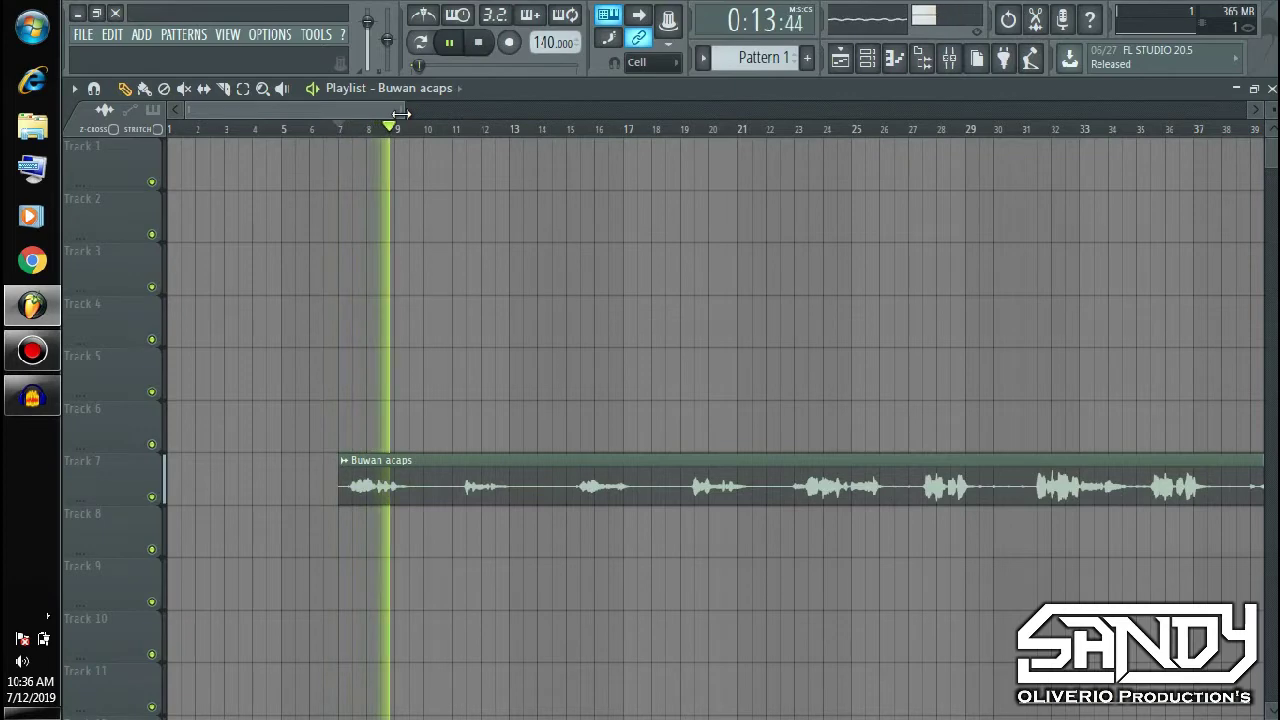
key(space)
drag(401, 114, 409, 114)
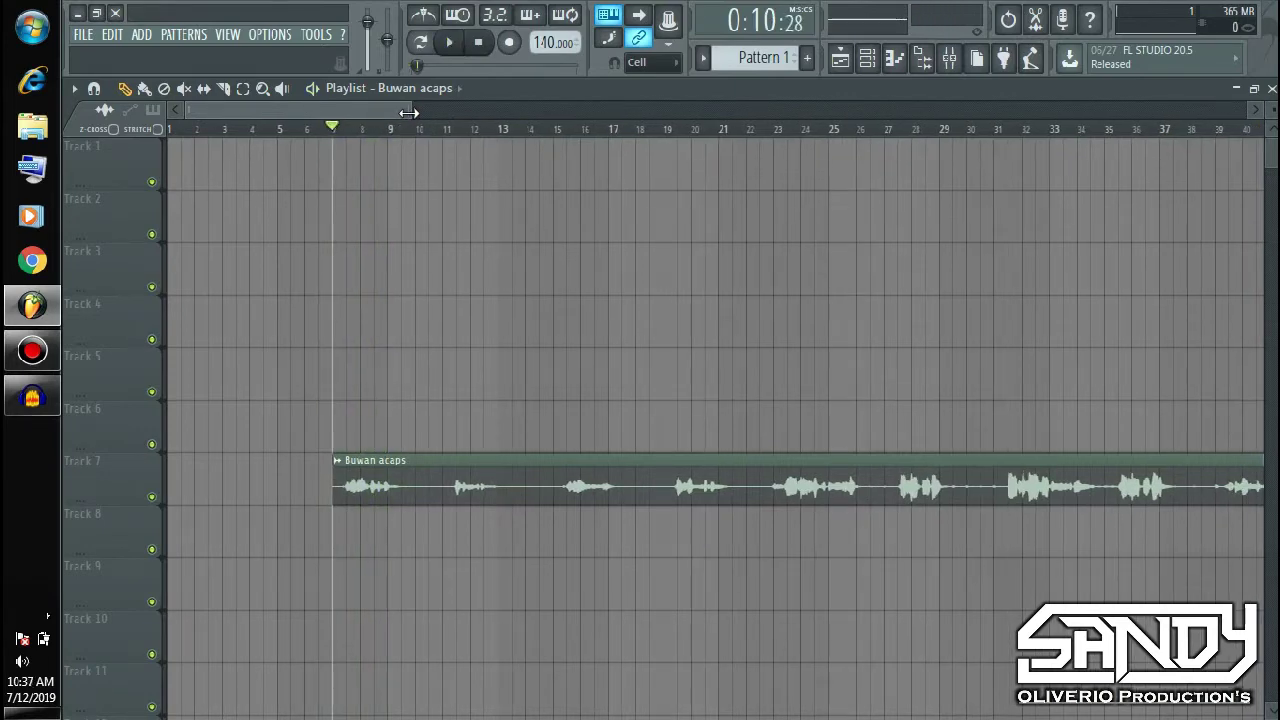
drag(409, 113, 449, 106)
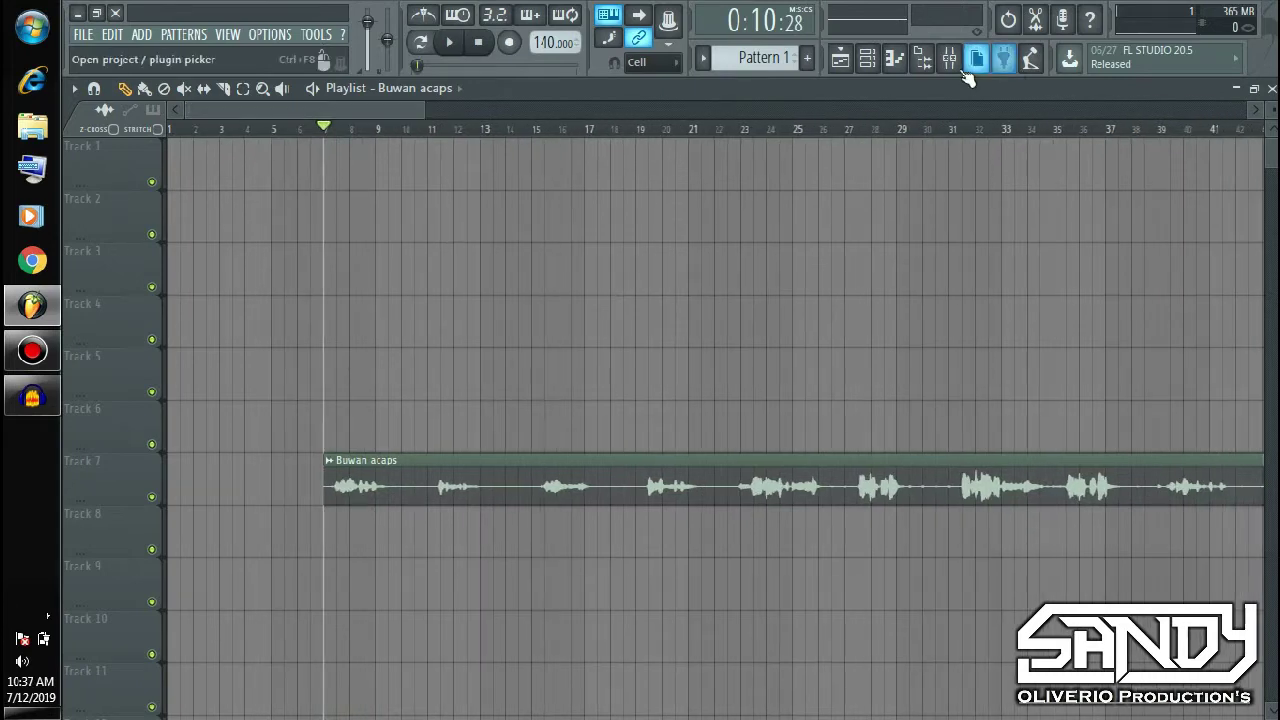
- Find Technokit in the TECHNO folder of DjSandy Kits and place it on Track 1 at bar 9
click(930, 62)
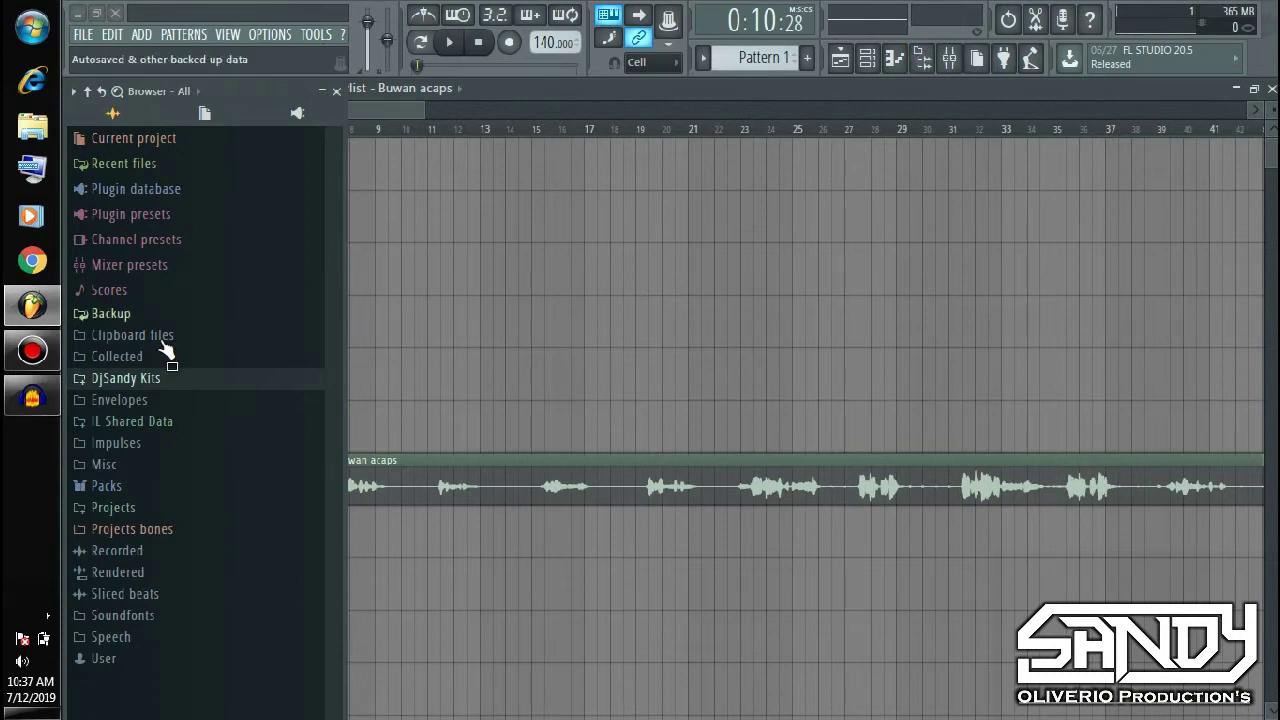
click(160, 380)
click(167, 421)
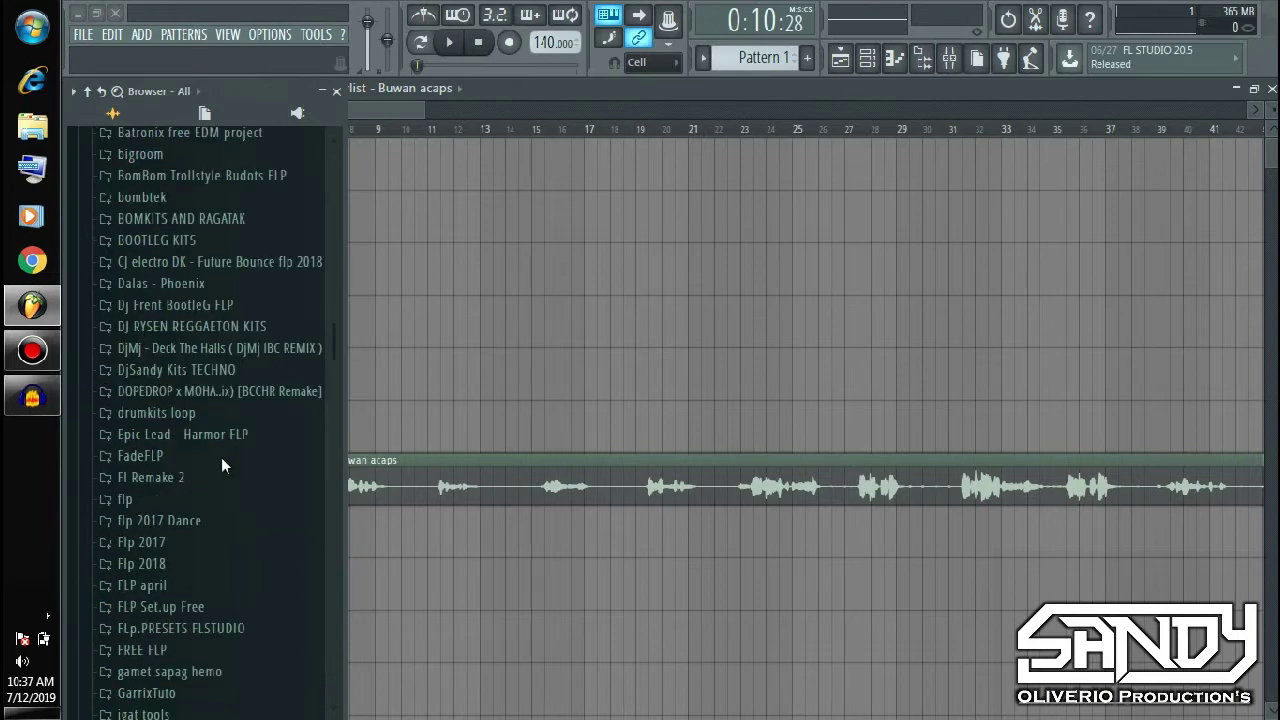
scroll(221, 455, down, 5)
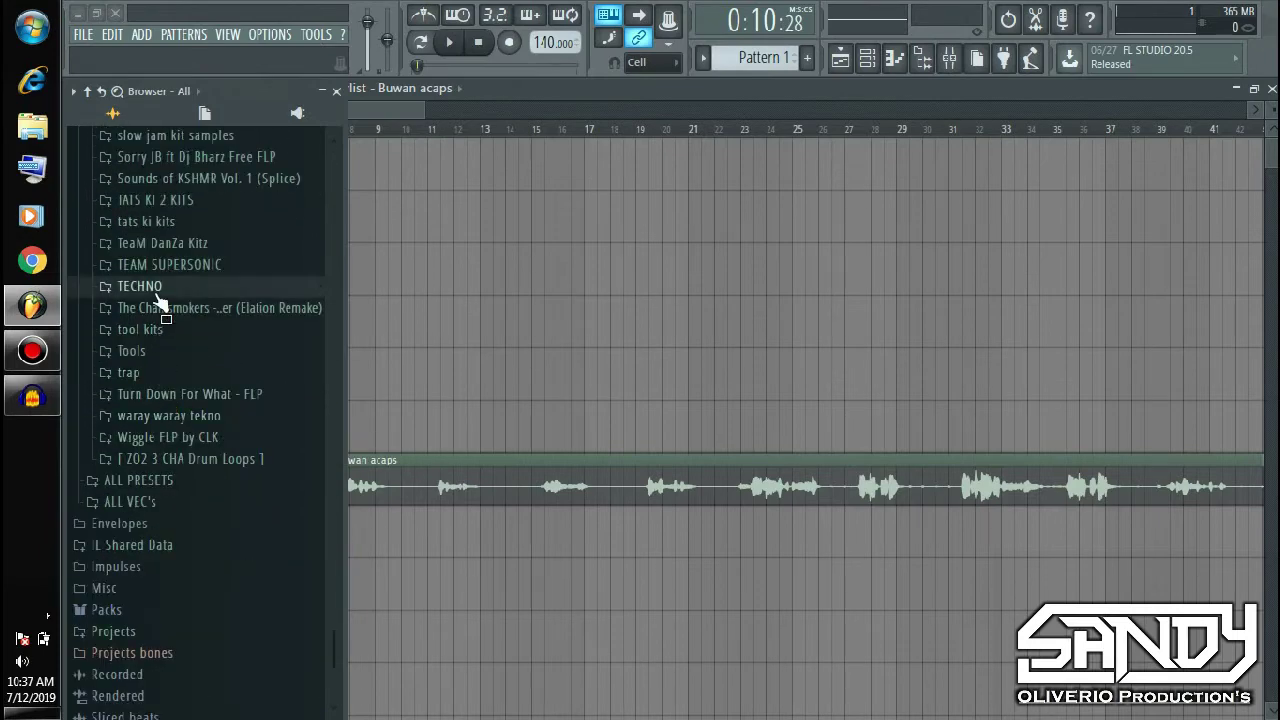
click(150, 287)
click(170, 388)
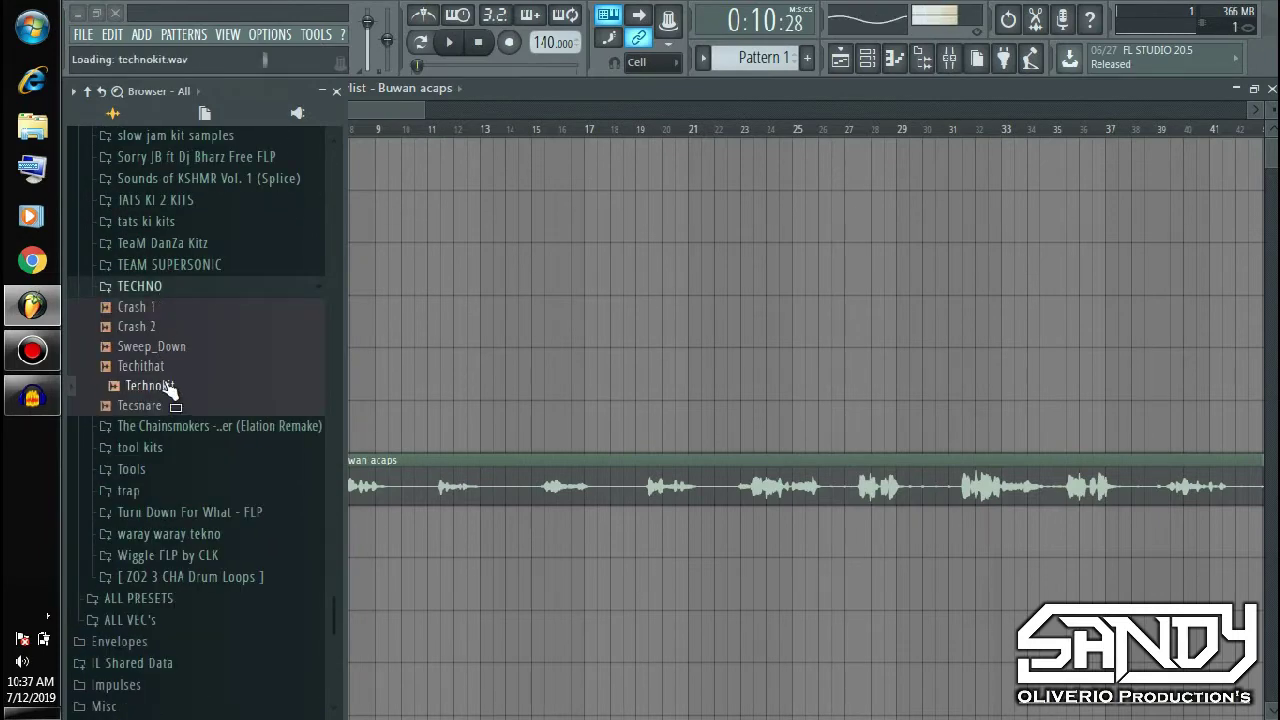
drag(172, 392, 378, 160)
click(338, 91)
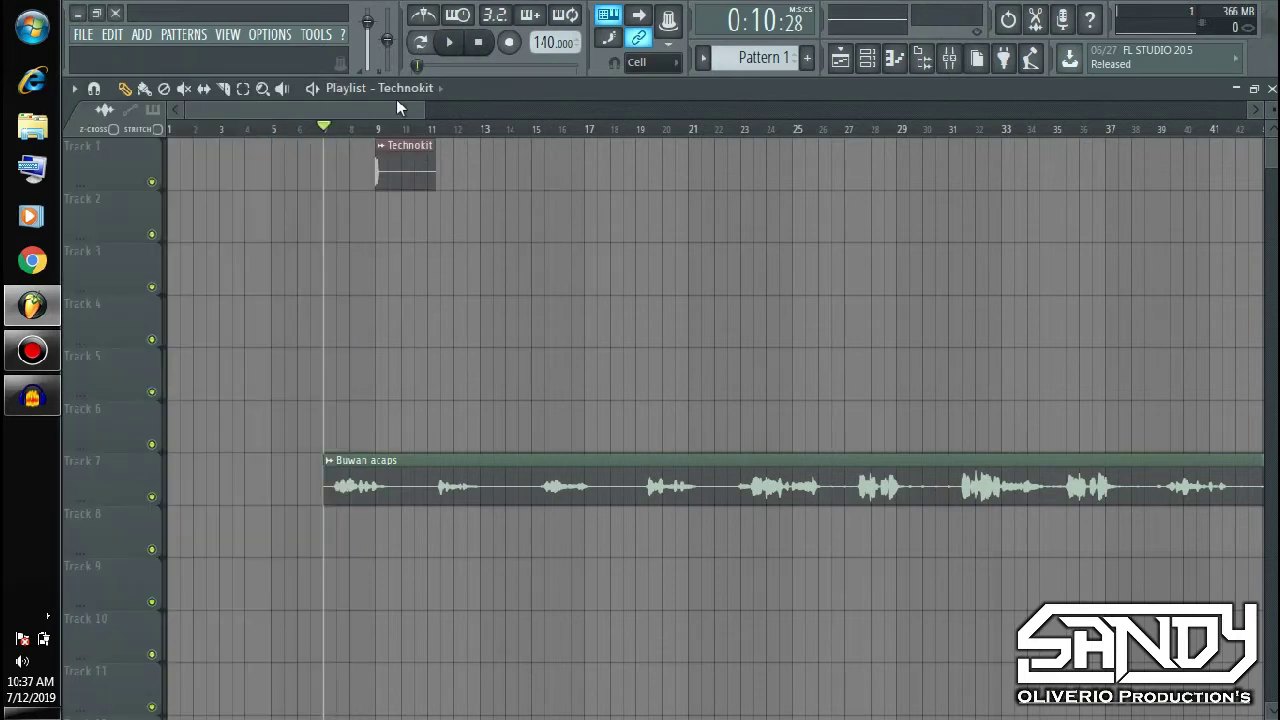
- Cut the Technokit clip down to one beat and repeat it on all four beats of bar 9
scroll(300, 110, up, 2)
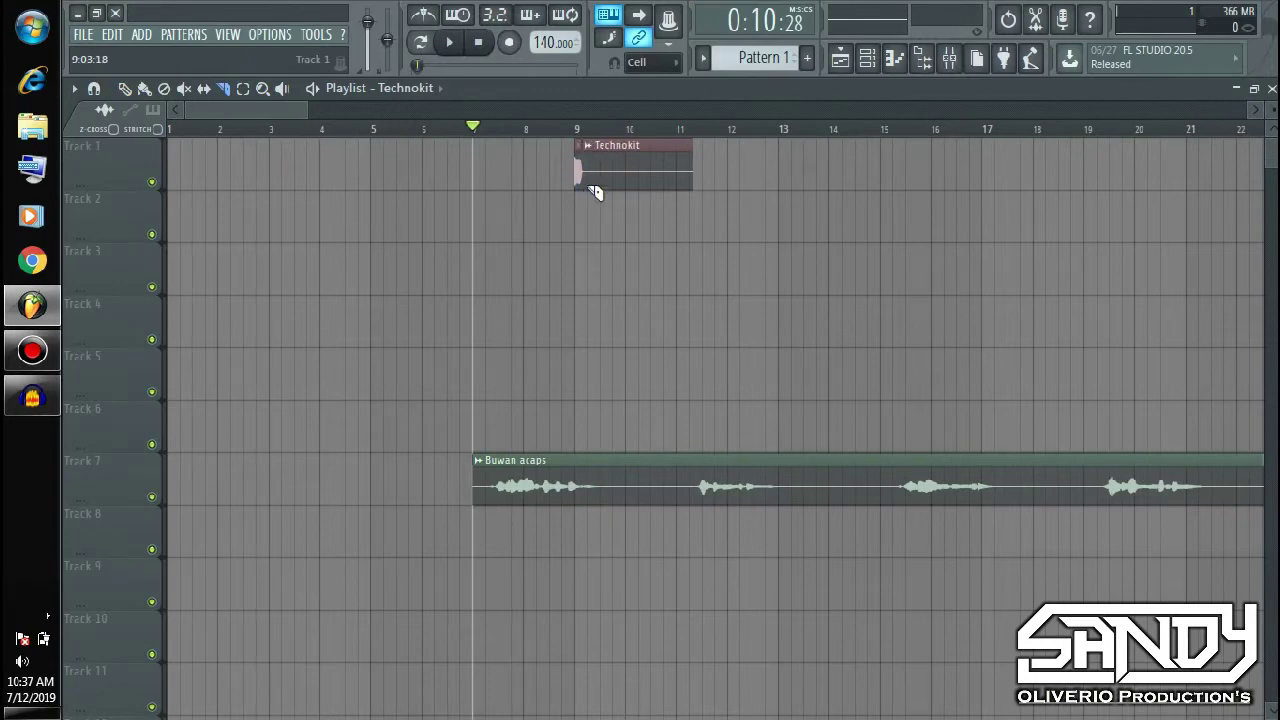
key(ctrl+z)
drag(579, 146, 597, 180)
right_click(598, 170)
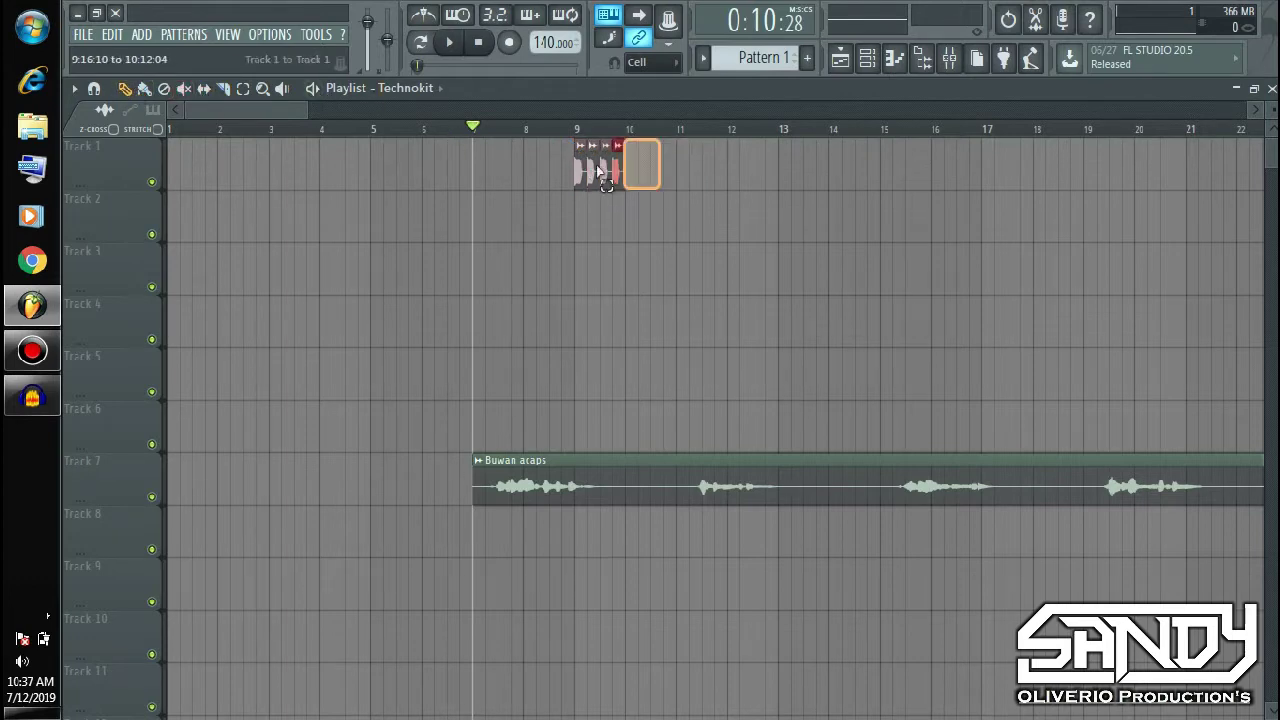
- Duplicate the Technokit kicks along Track 1 until they fill bars 9 to 16, and play the arrangement
click(633, 171)
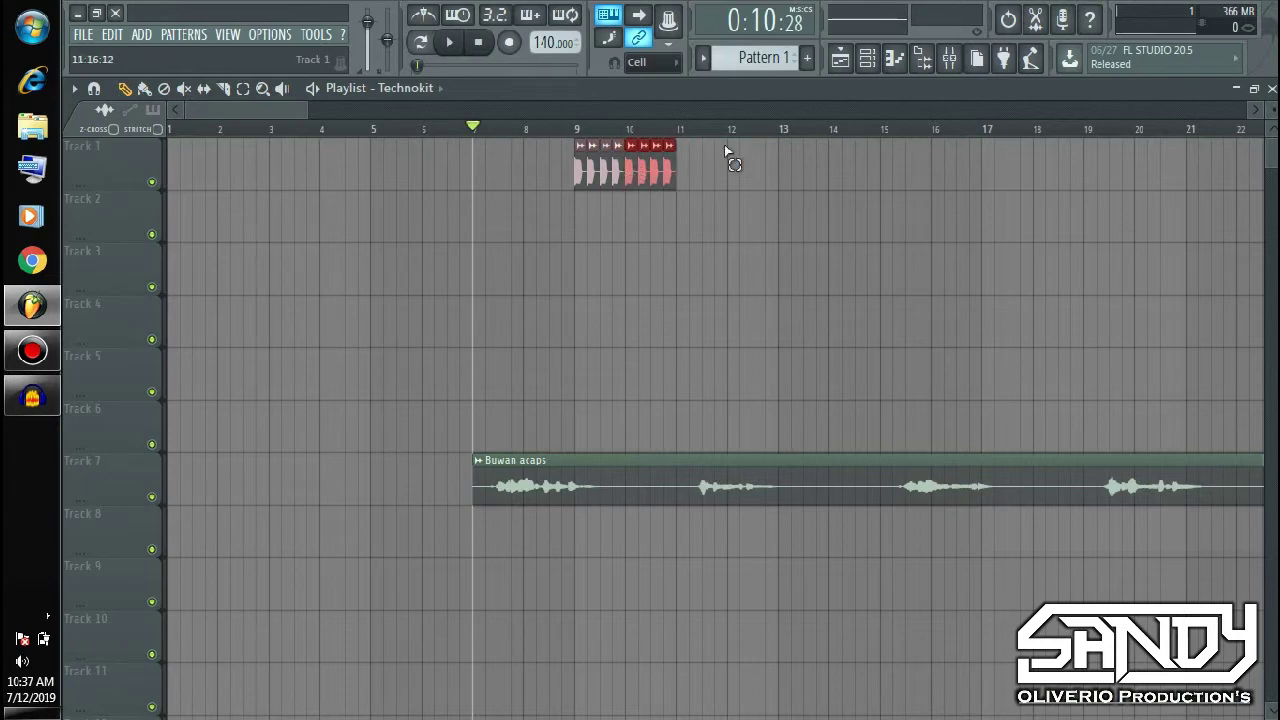
drag(577, 168, 683, 178)
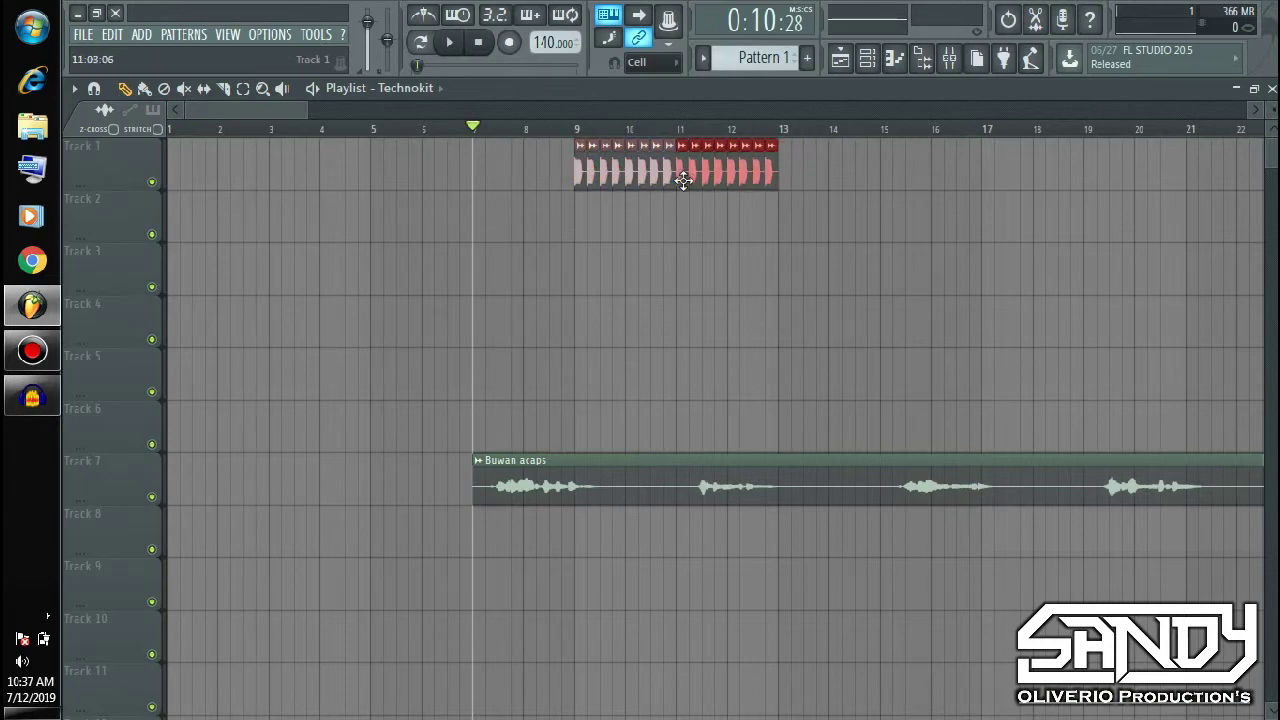
key(space)
drag(820, 163, 786, 180)
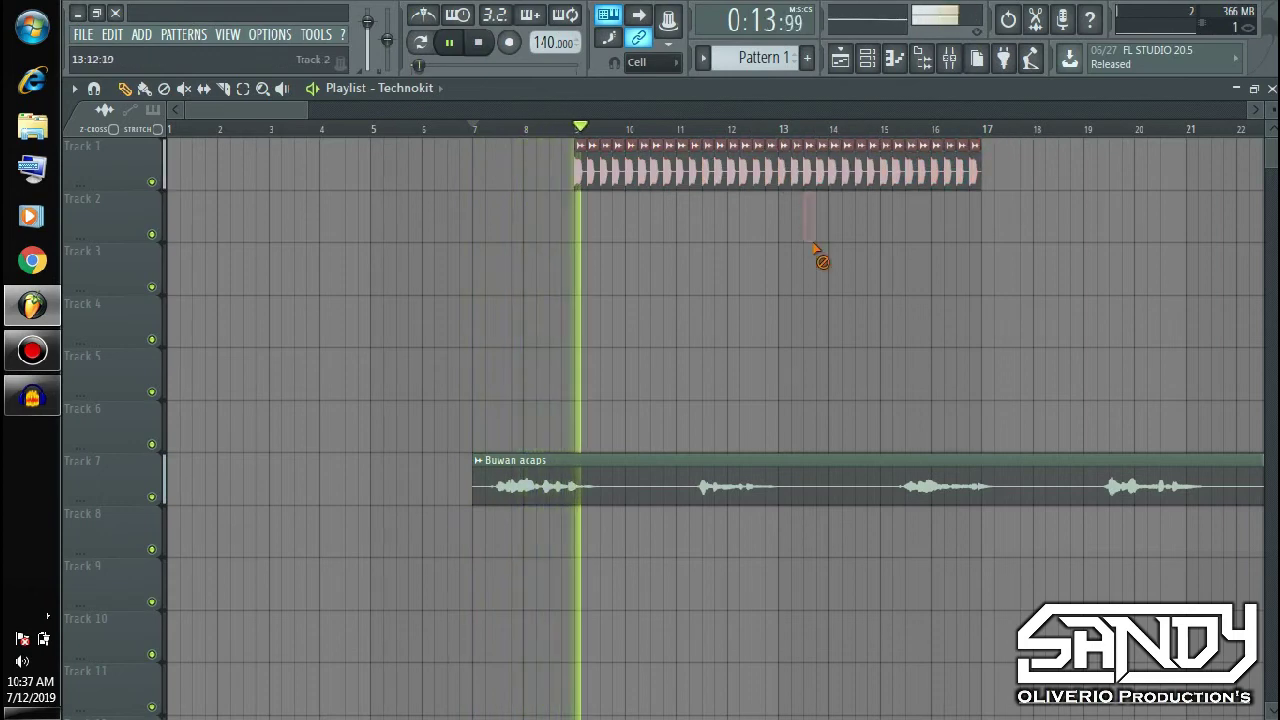
- Lower the Technokit channel's volume to about 70% and remove the last three kicks of bar 16
double_click(829, 171)
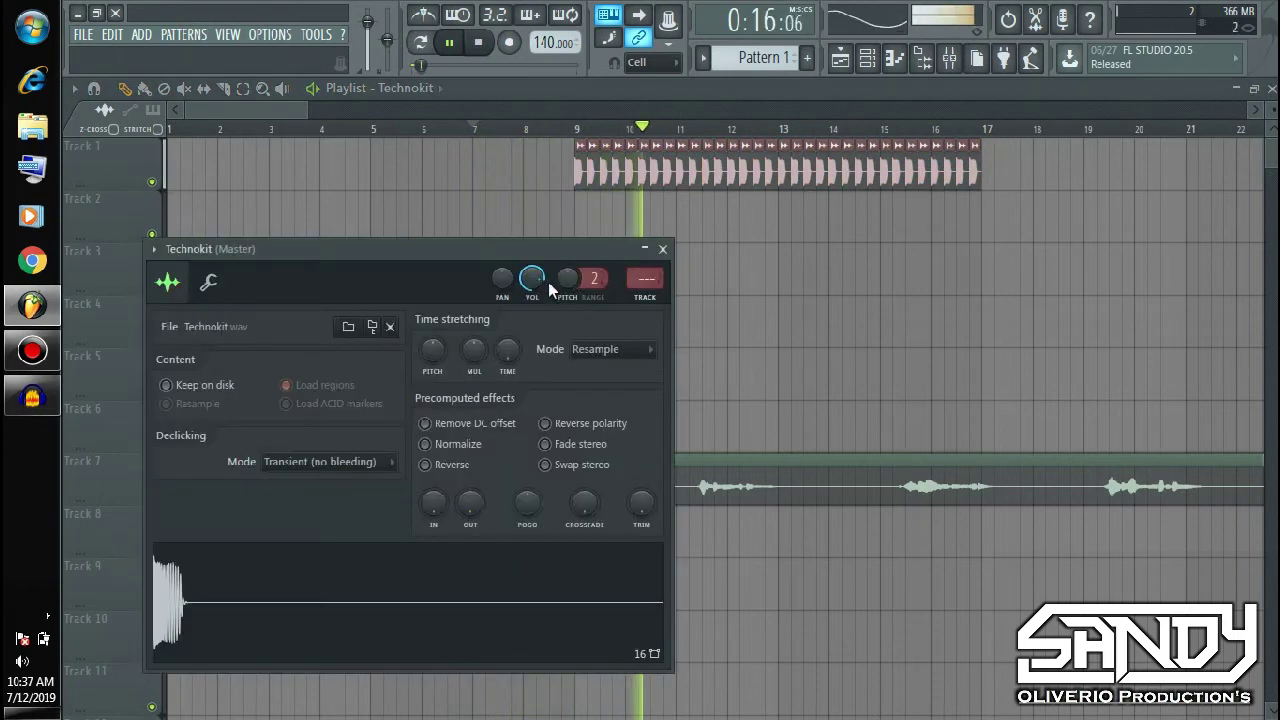
click(950, 272)
double_click(883, 178)
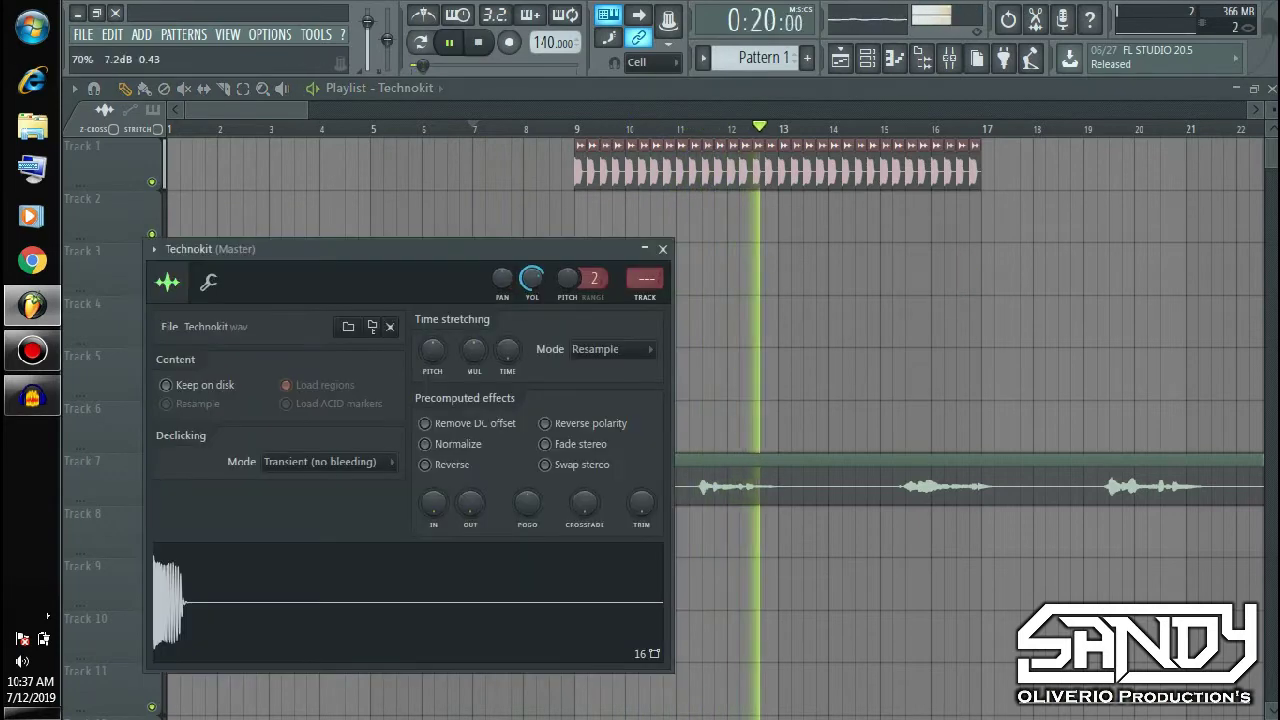
click(1005, 260)
drag(980, 178, 945, 185)
key(space)
- Place the Crash 1 sample from the TECHNO folder on Track 6 at bar 9 and fit it to the tempo
click(922, 60)
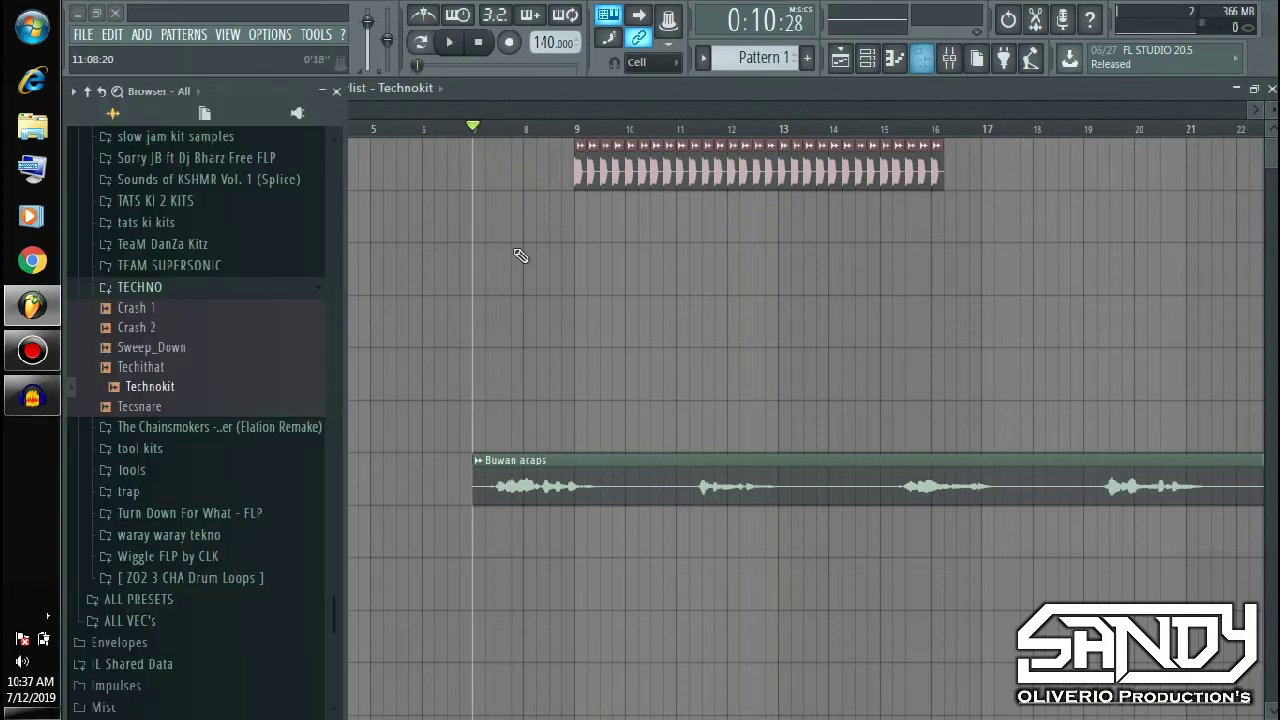
click(146, 314)
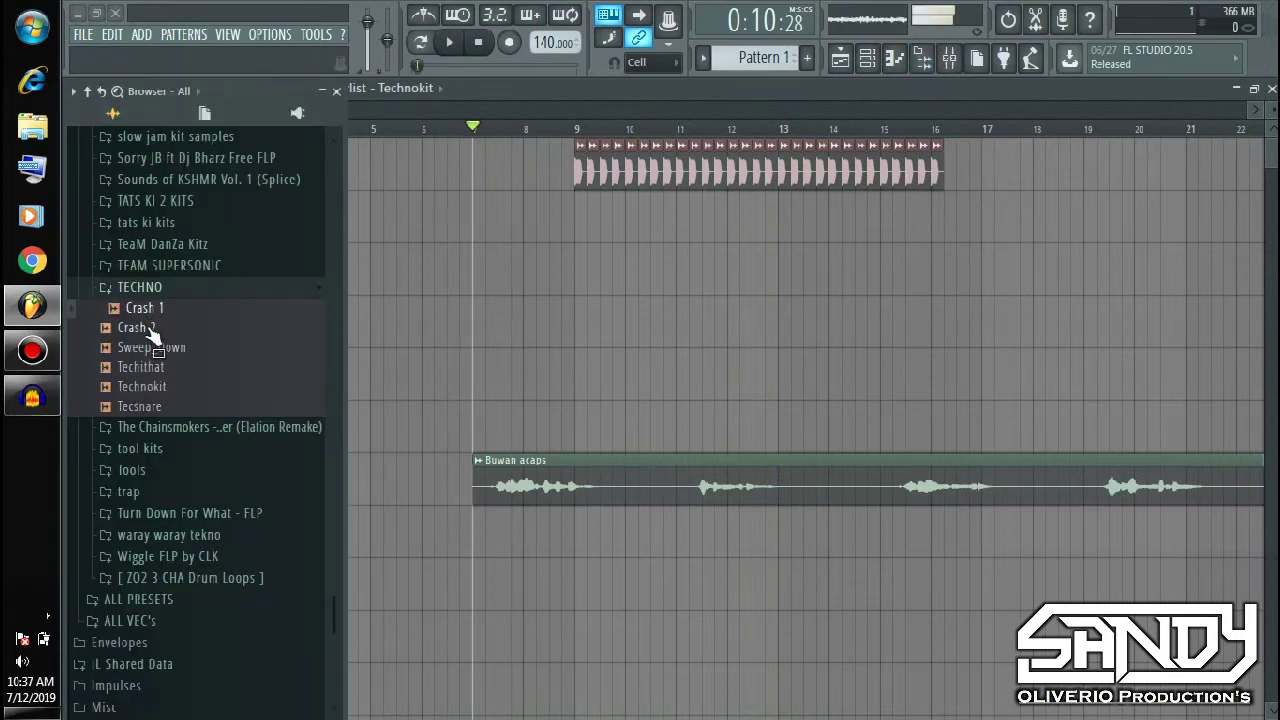
drag(152, 322, 588, 408)
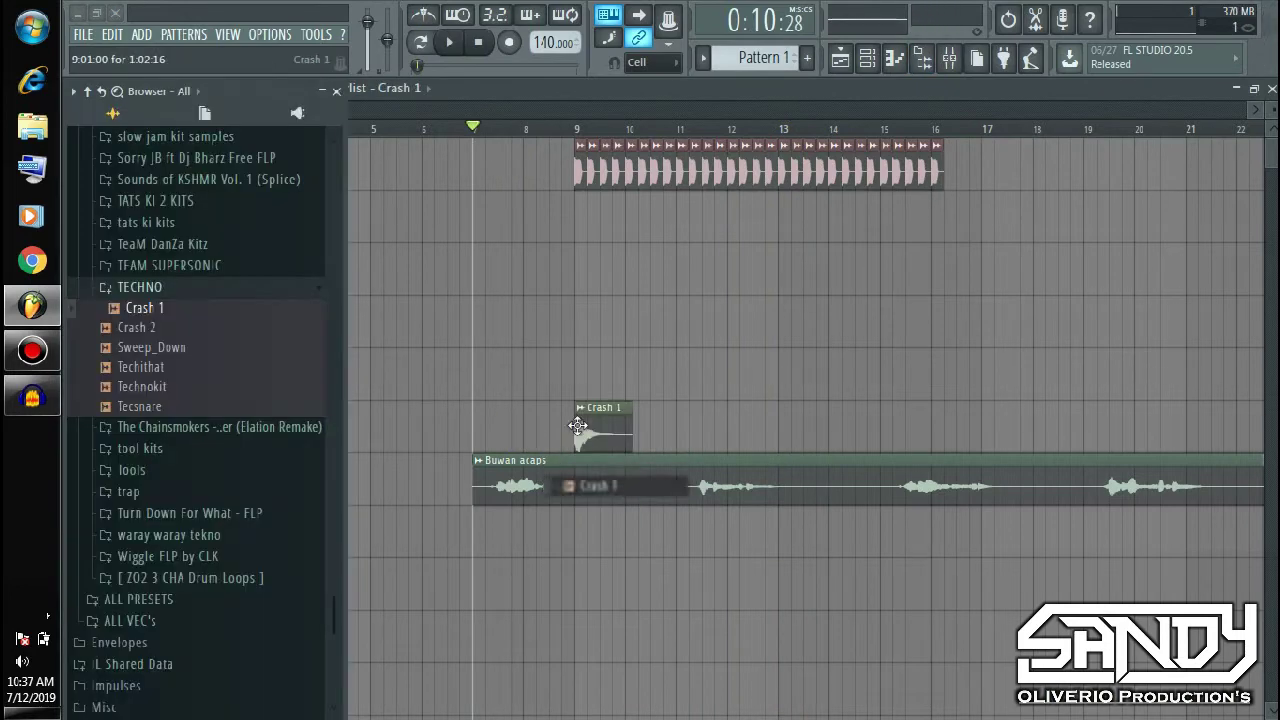
click(581, 408)
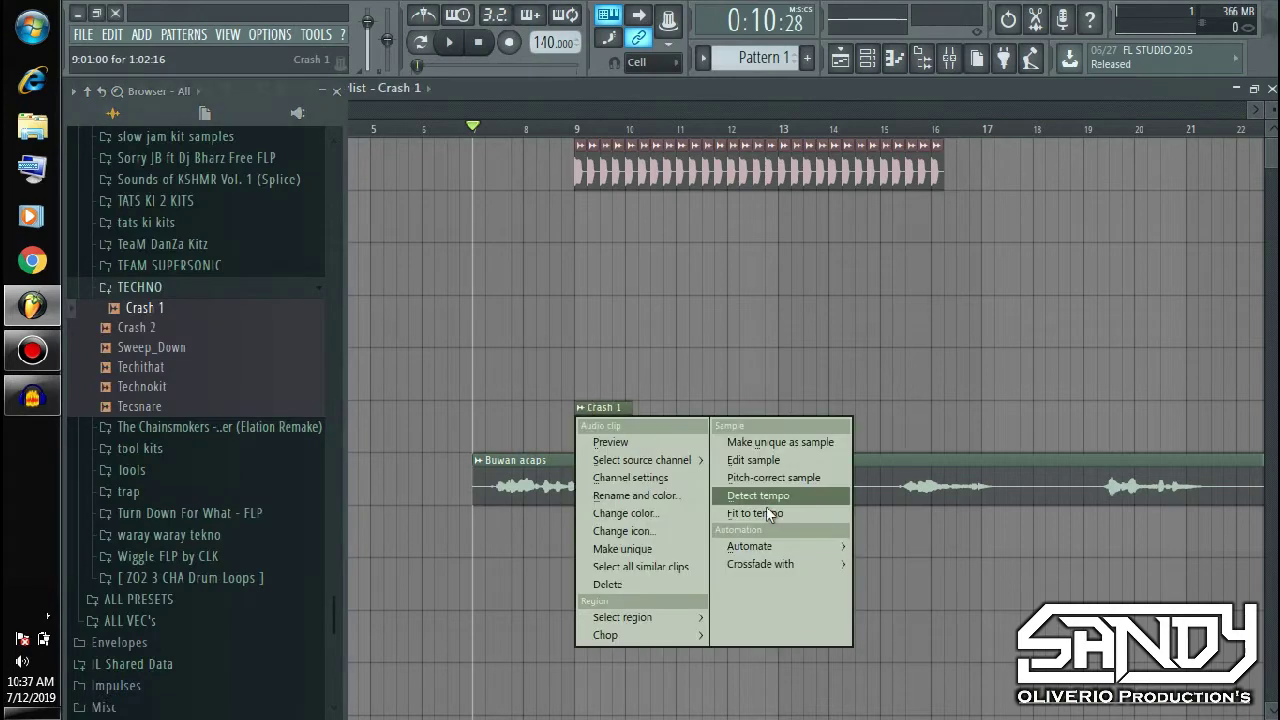
click(772, 515)
click(738, 458)
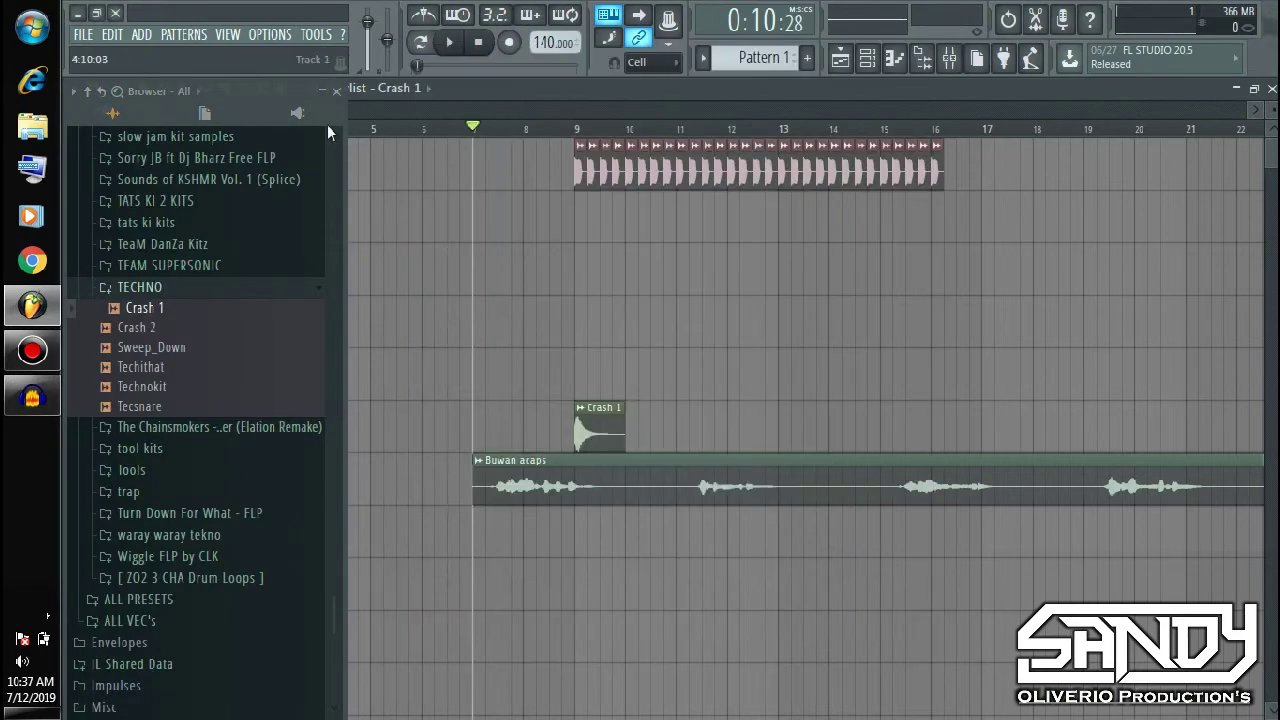
click(338, 92)
- Adjust the Crash 1 channel's volume and add a second Crash 1 clip on Track 6 at bar 16
double_click(609, 431)
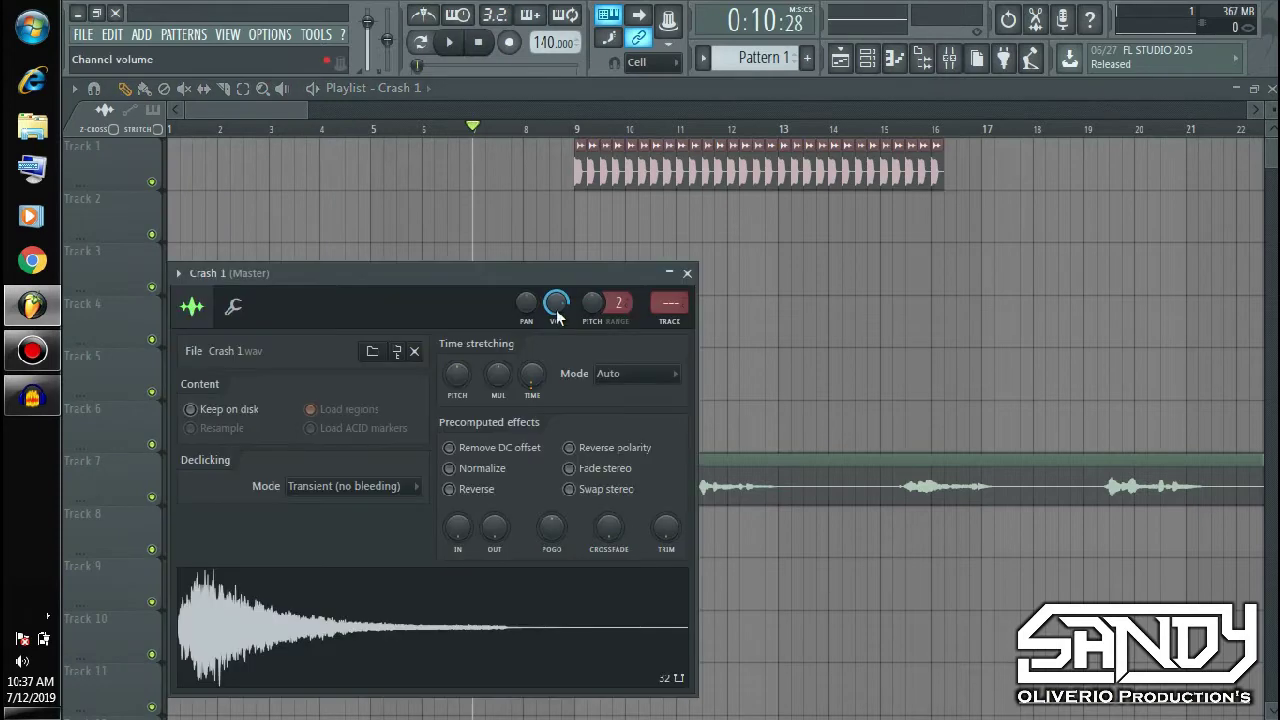
click(615, 230)
right_click(615, 230)
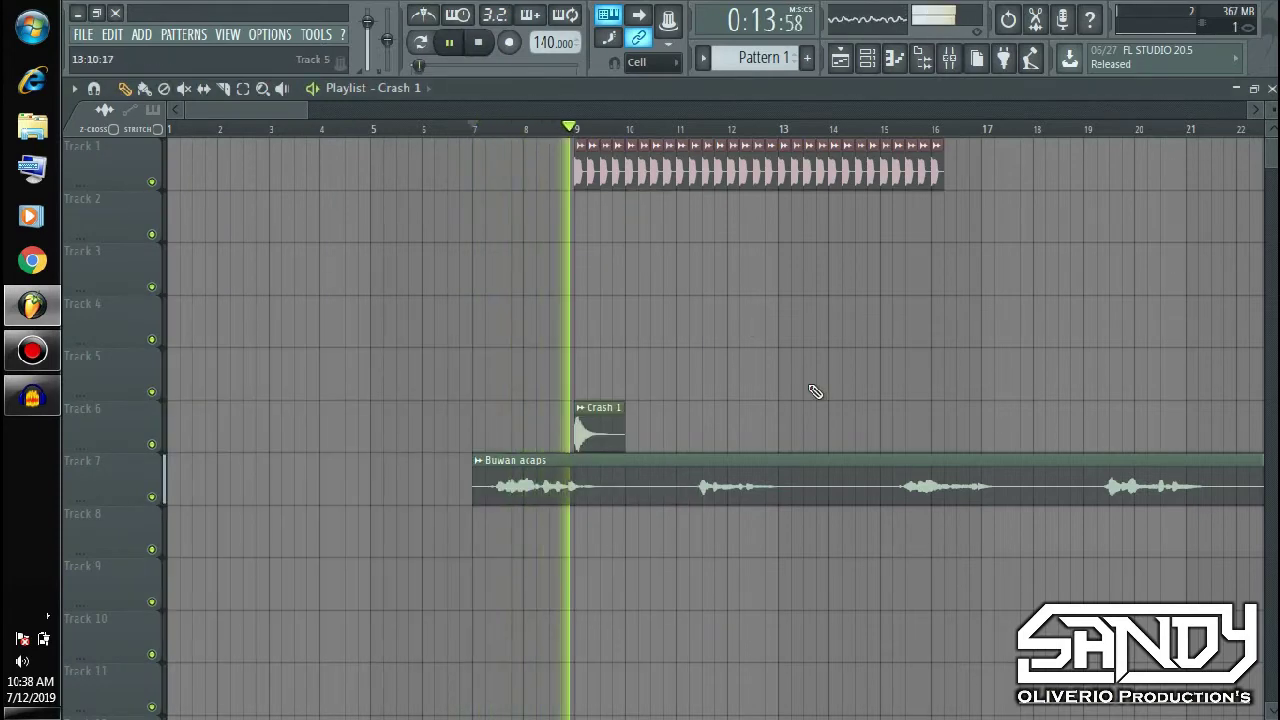
click(931, 424)
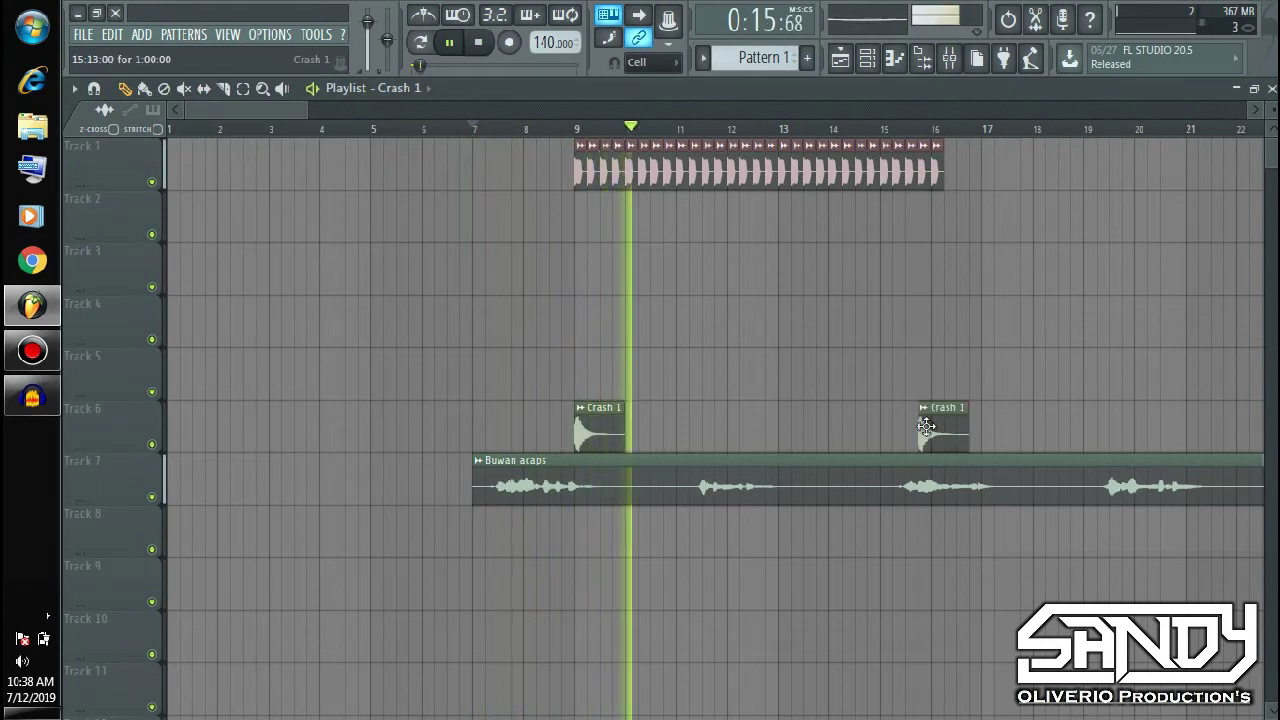
drag(931, 424, 944, 424)
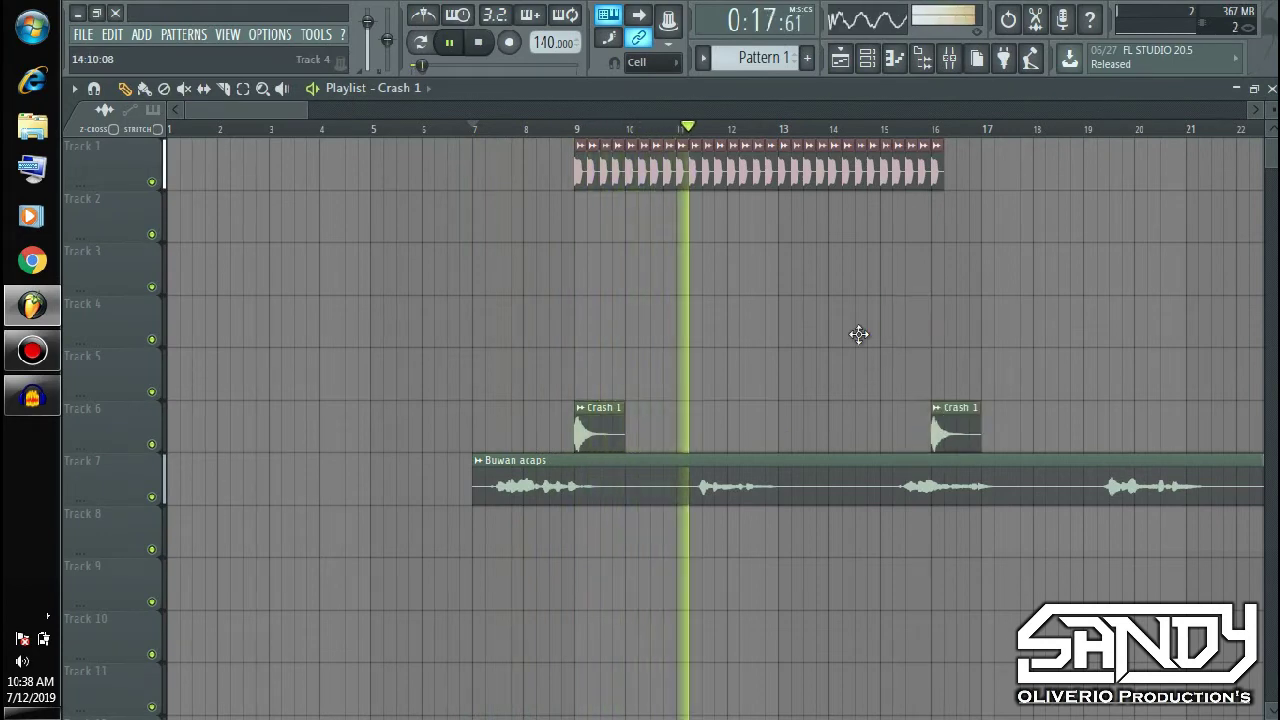
- Stop playback and duplicate all the kick and crash clips of bars 9 to 16 so the copy starts at bar 17
drag(293, 110, 344, 109)
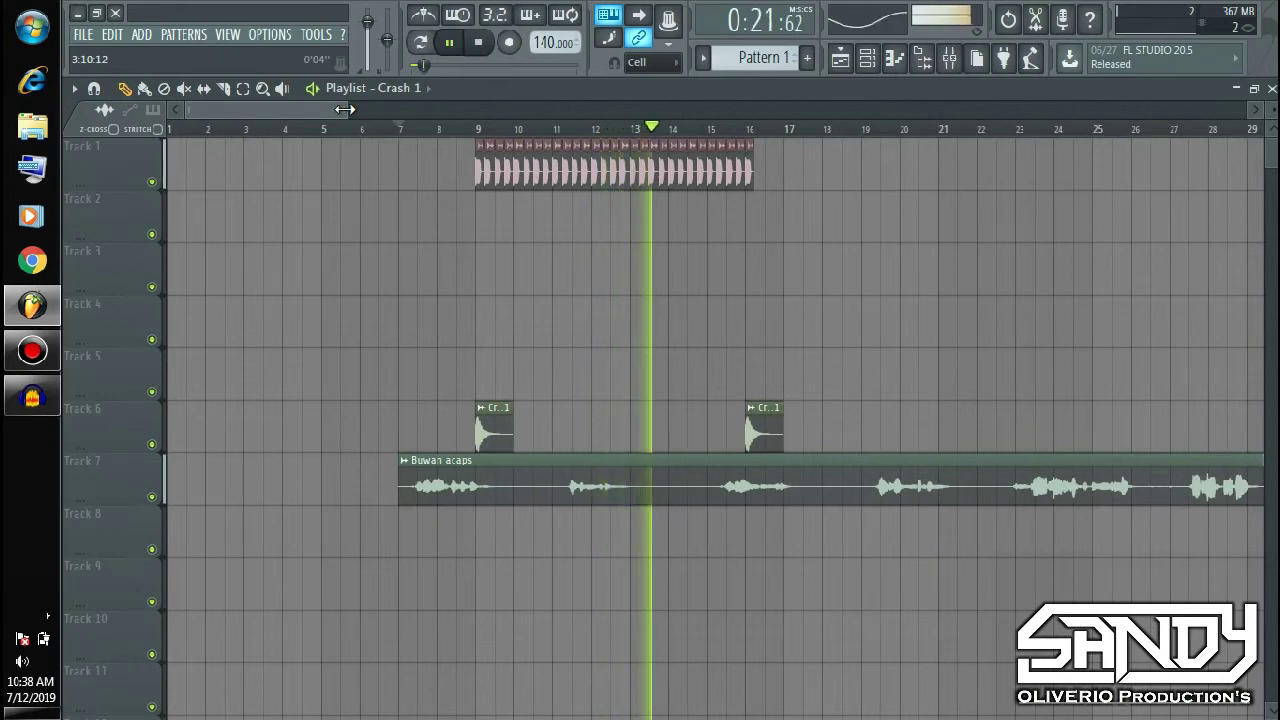
drag(345, 109, 349, 109)
key(space)
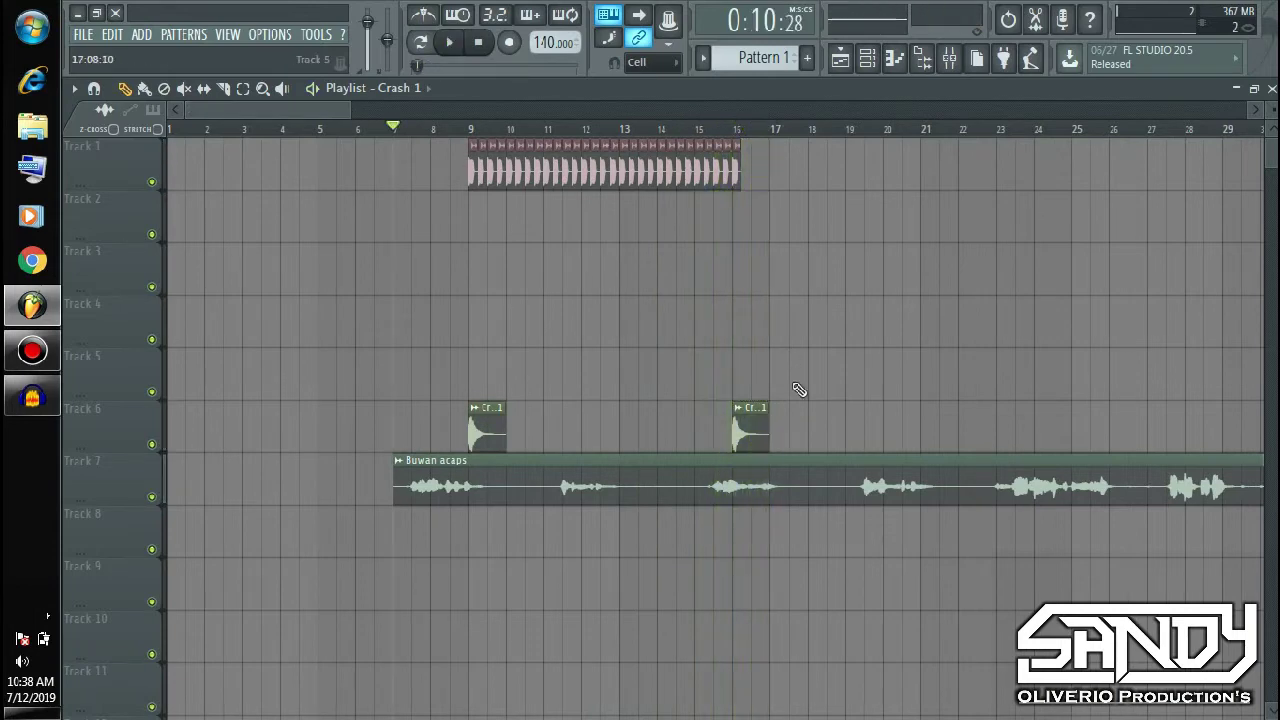
drag(792, 426, 461, 171)
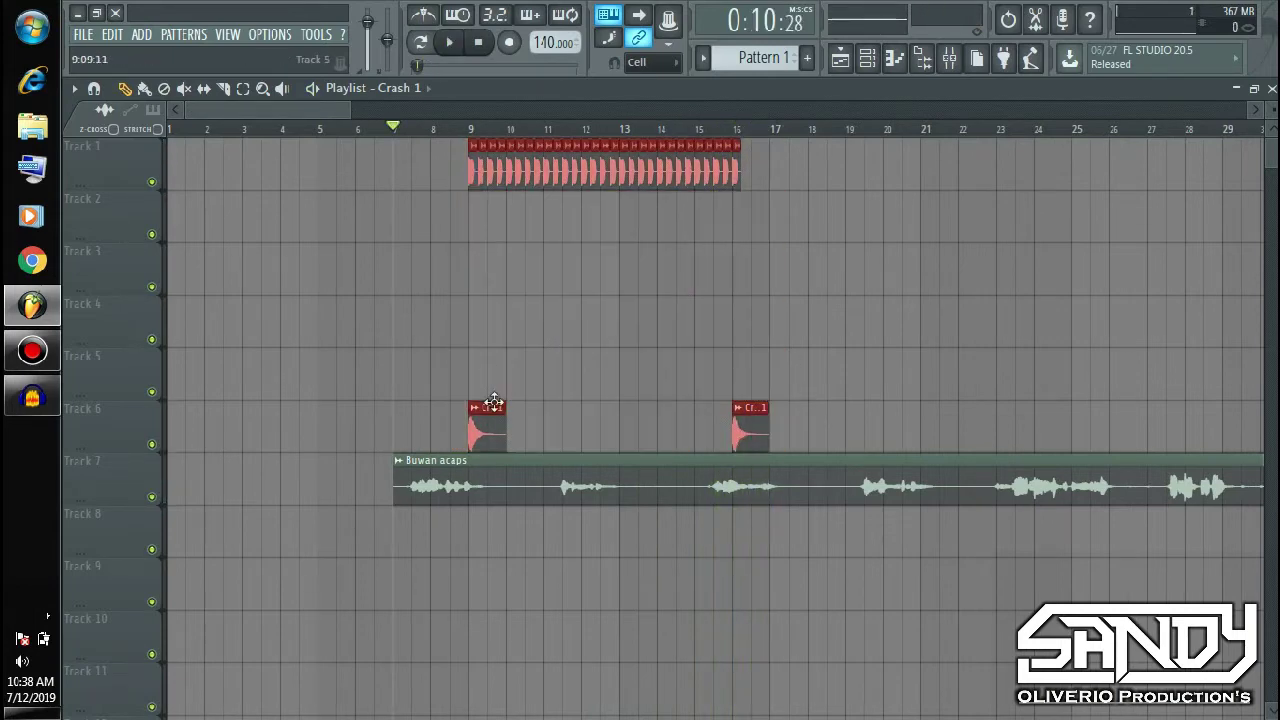
drag(563, 406, 775, 405)
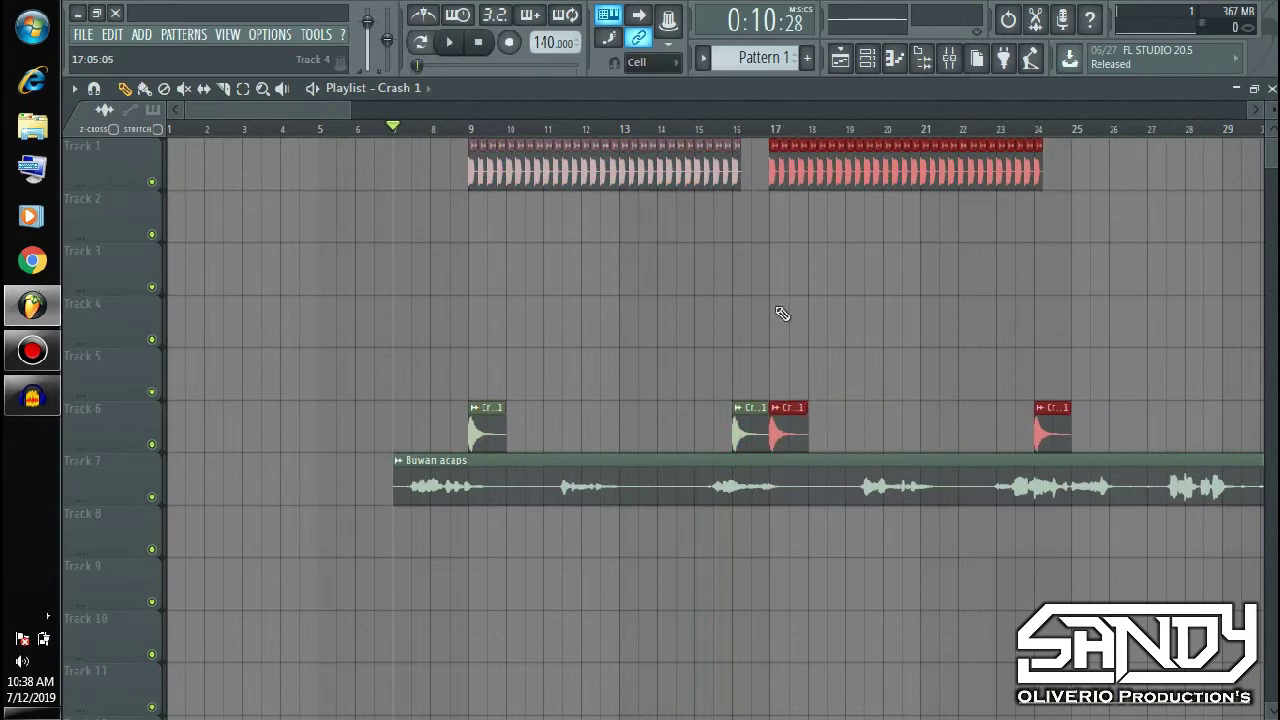
click(780, 314)
right_click(799, 316)
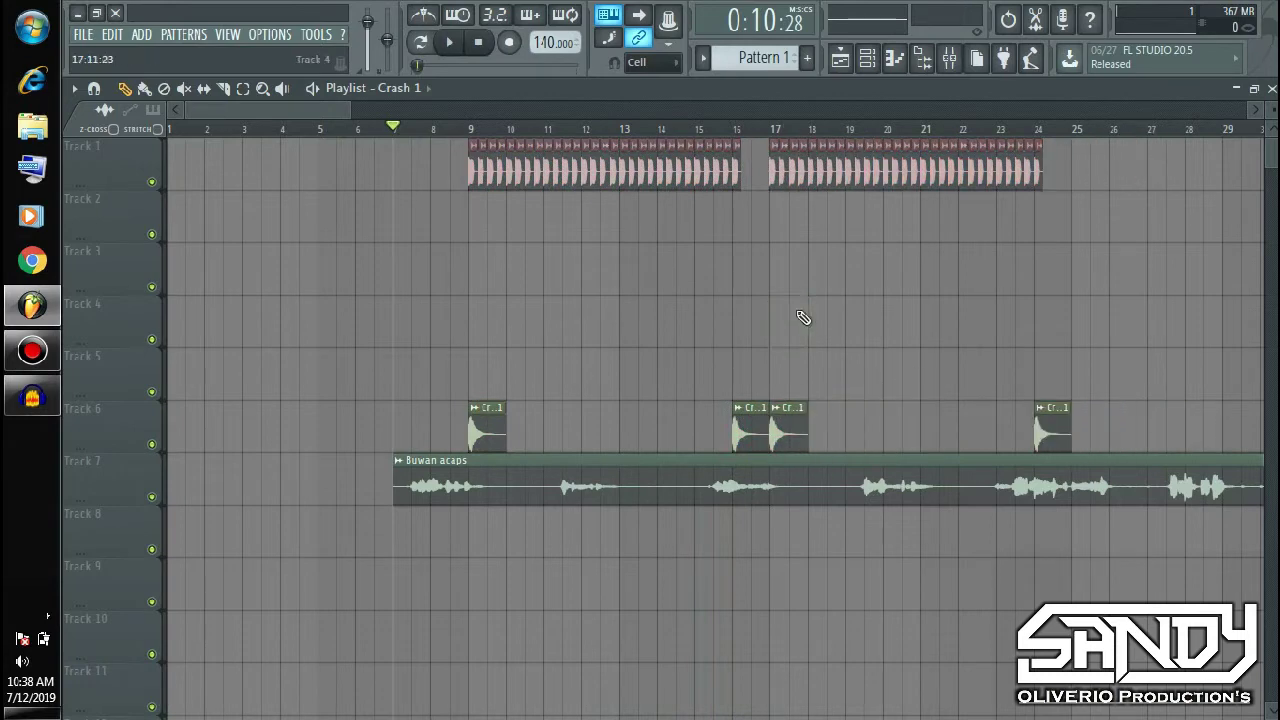
- Close the playlist and insert a Nexus instrument channel from the Crash 1 channel in the channel rack
click(1271, 89)
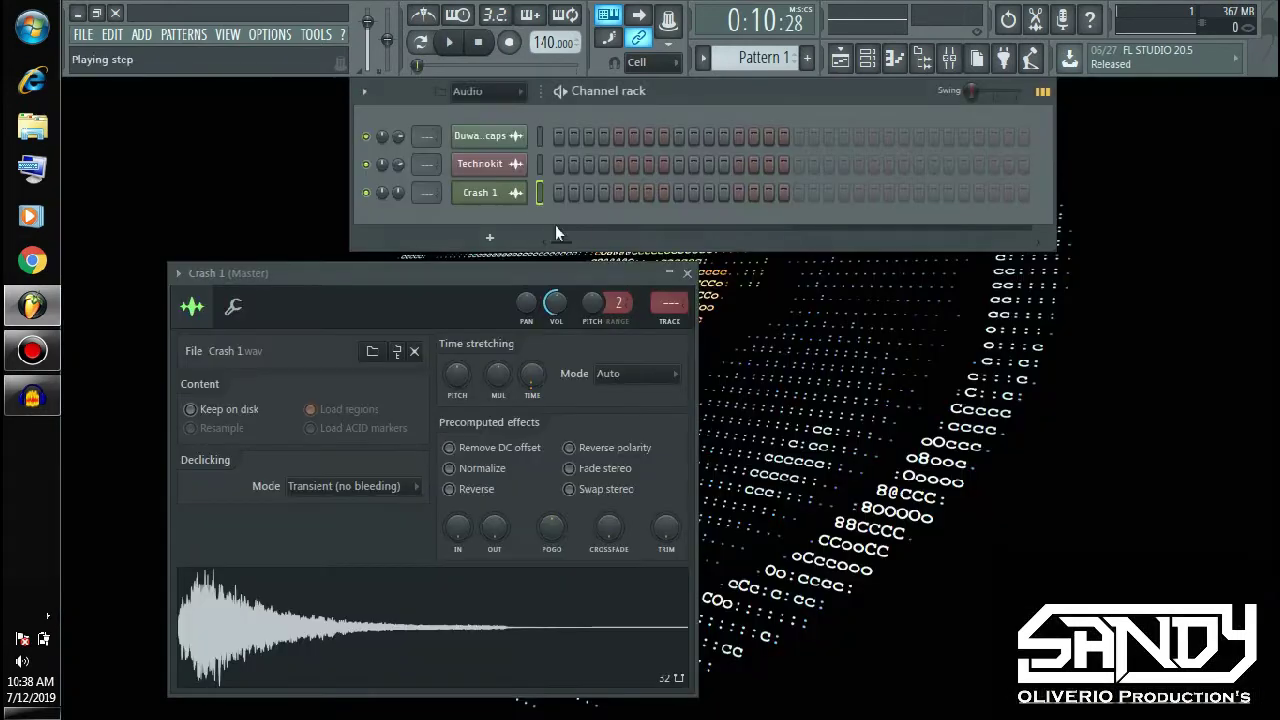
right_click(476, 195)
mouse_move(553, 320)
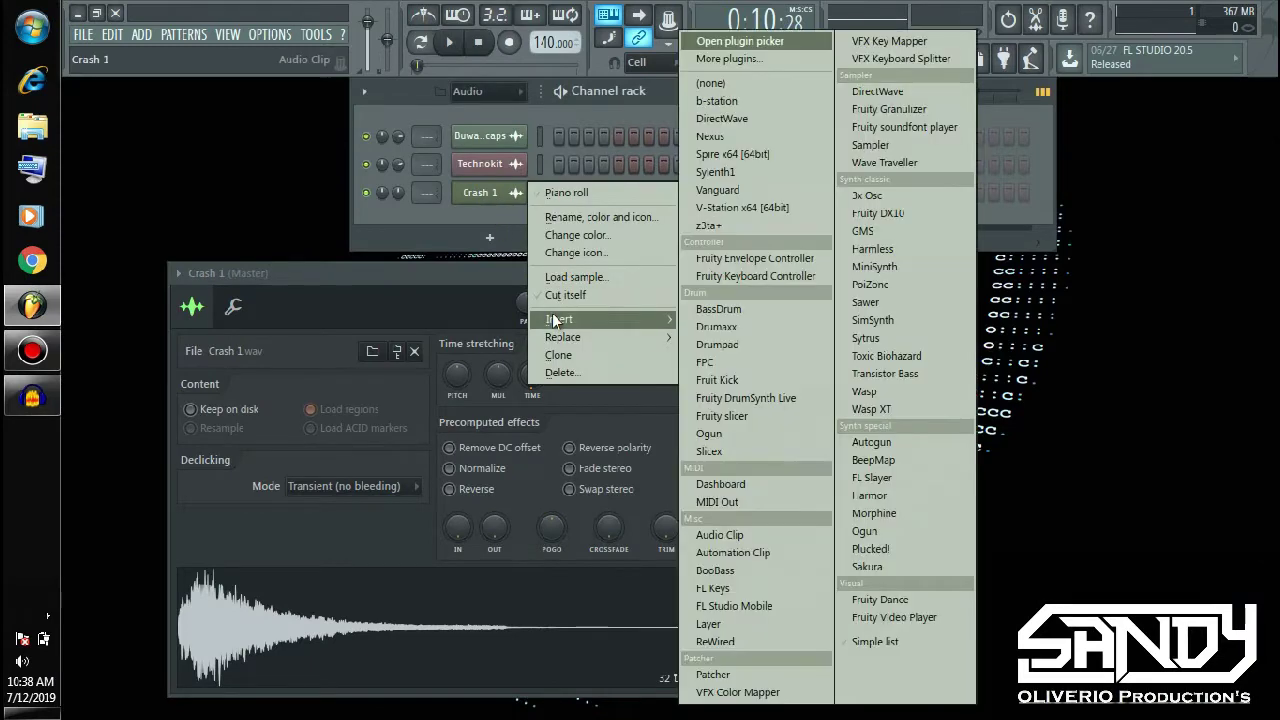
click(717, 139)
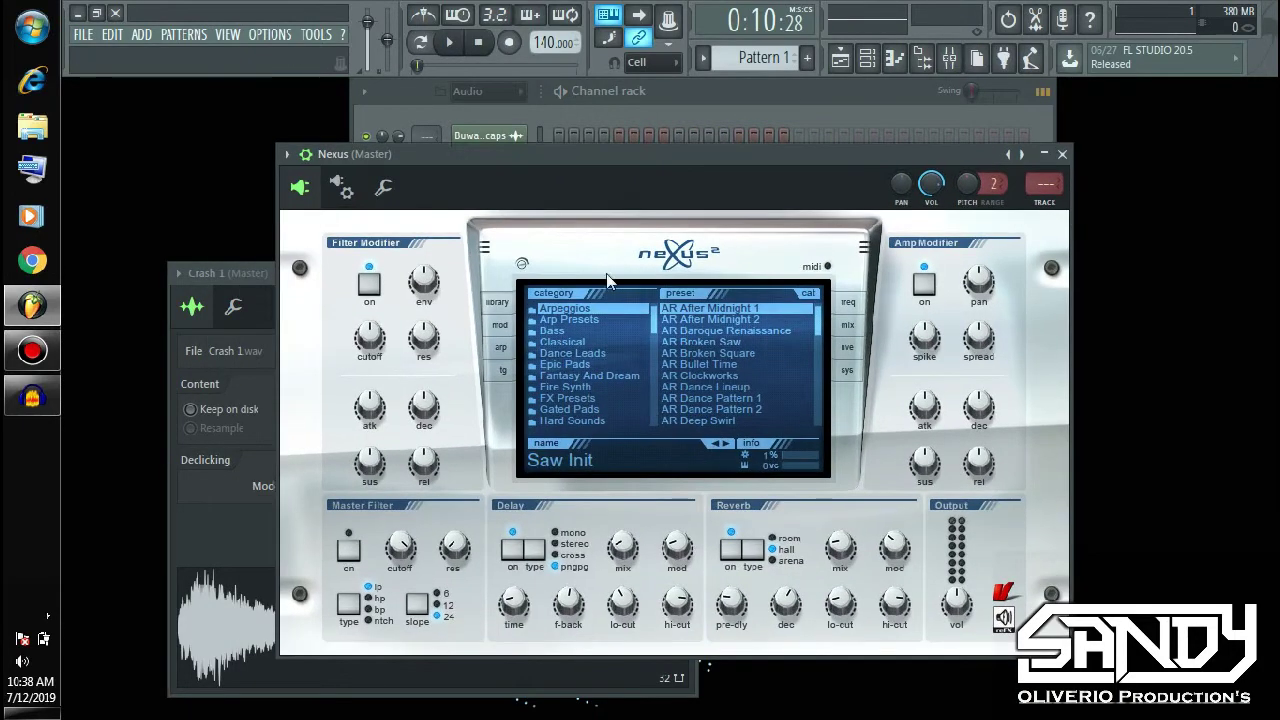
- Load the BA BigBad preset from the Bass category in Nexus
click(578, 324)
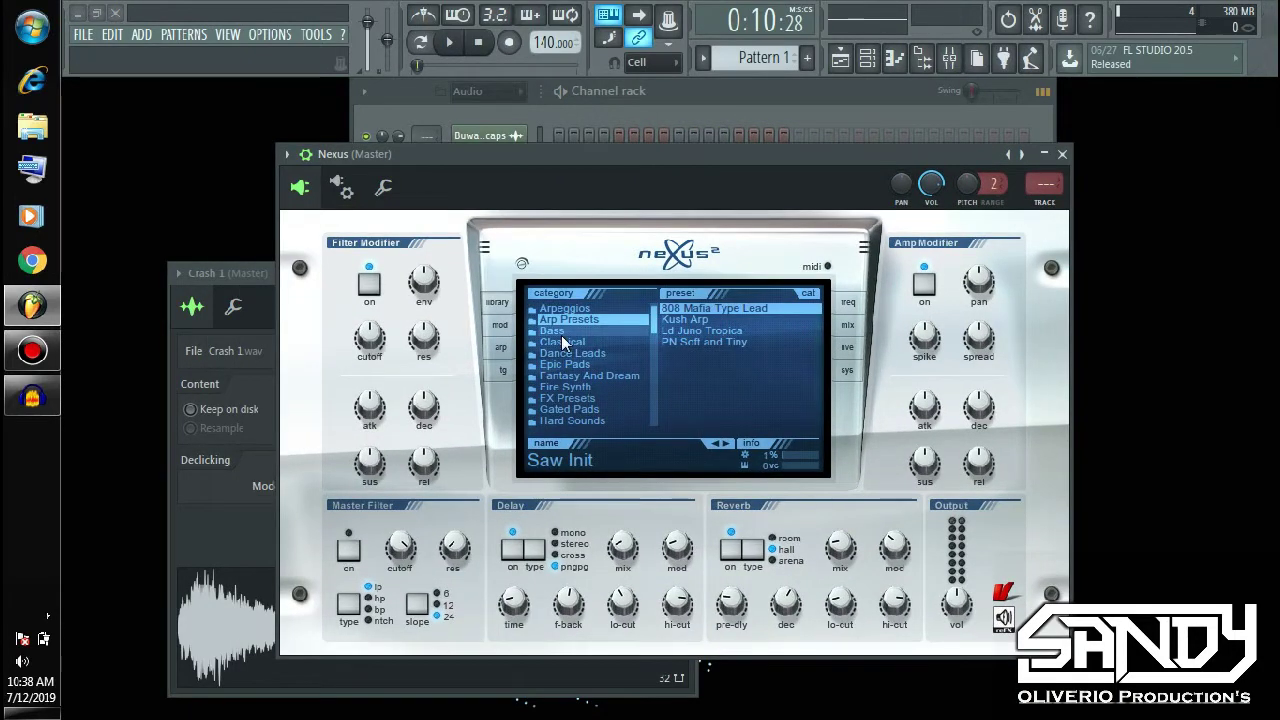
click(561, 335)
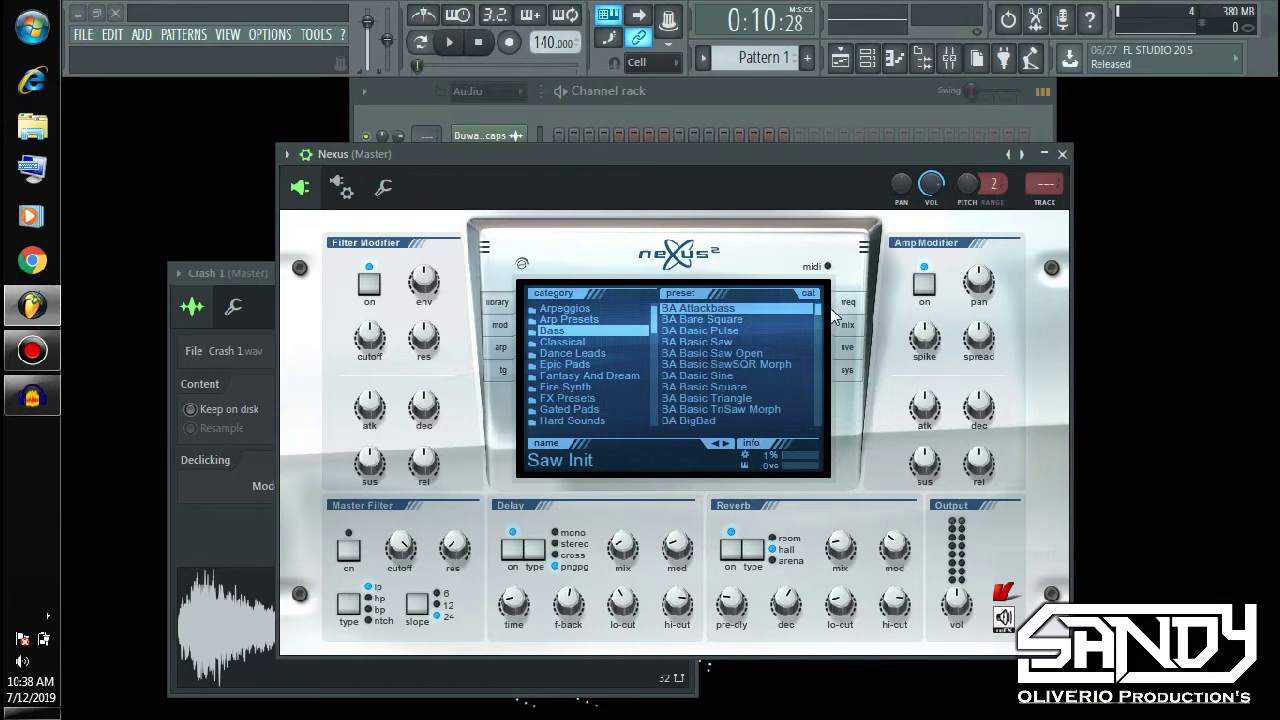
scroll(820, 316, down, 2)
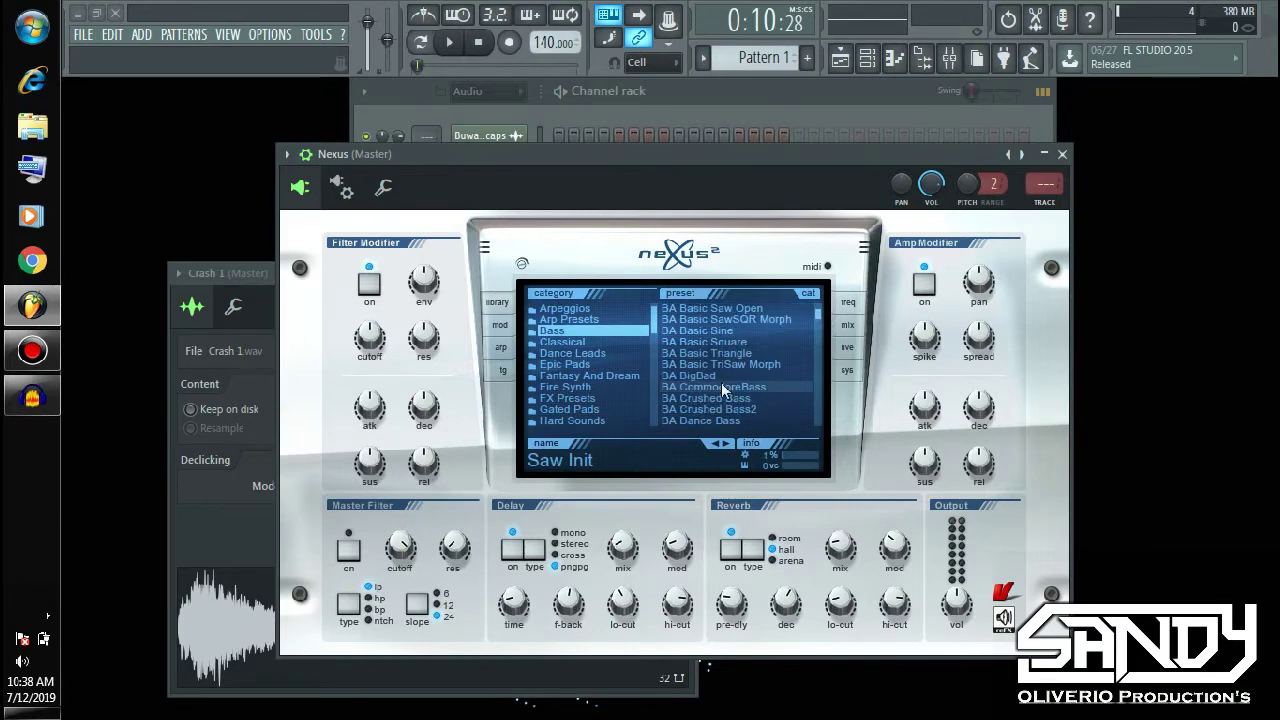
click(722, 377)
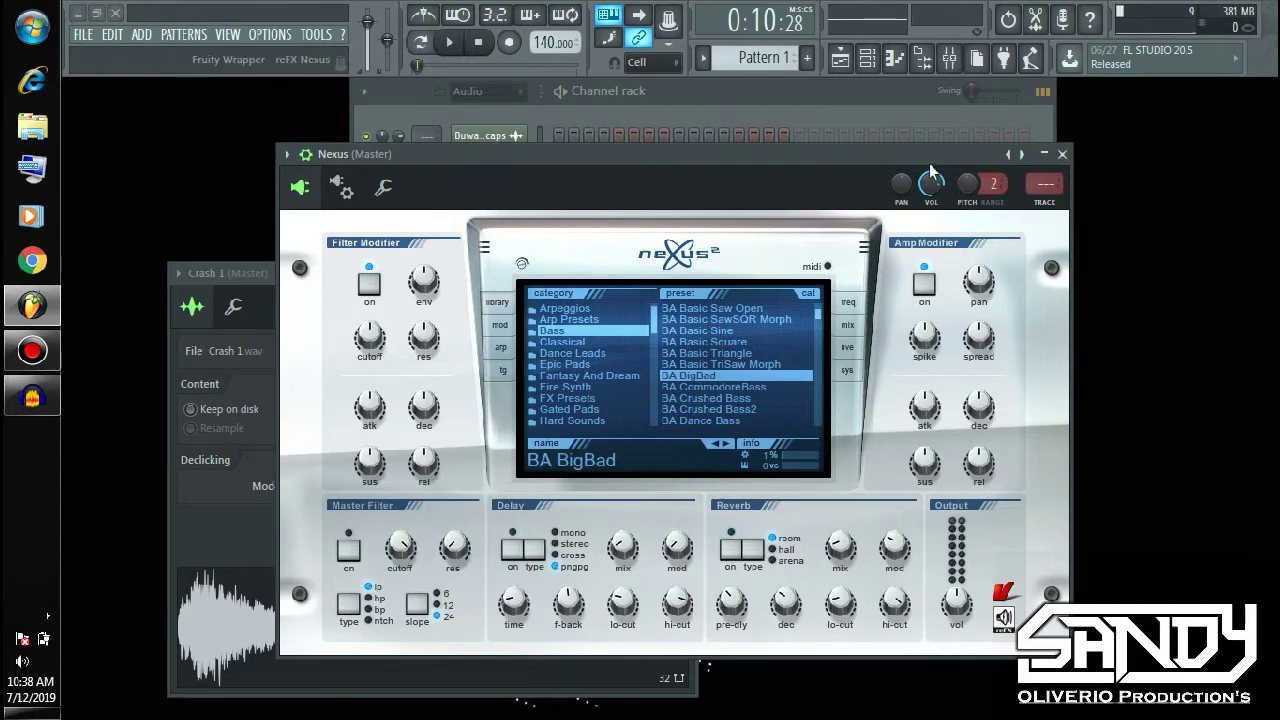
- Route Nexus to mixer track 5 and add Soundgoodizer in mode C to its first effect slot
click(1045, 185)
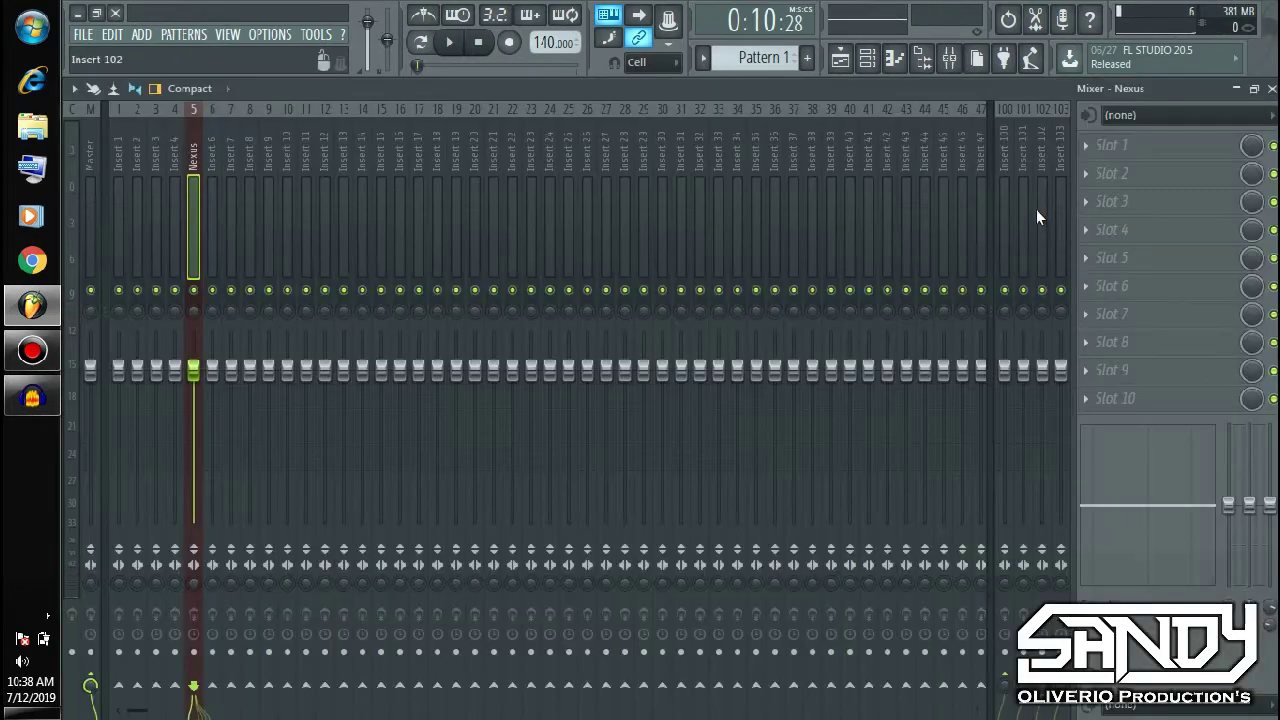
click(1116, 158)
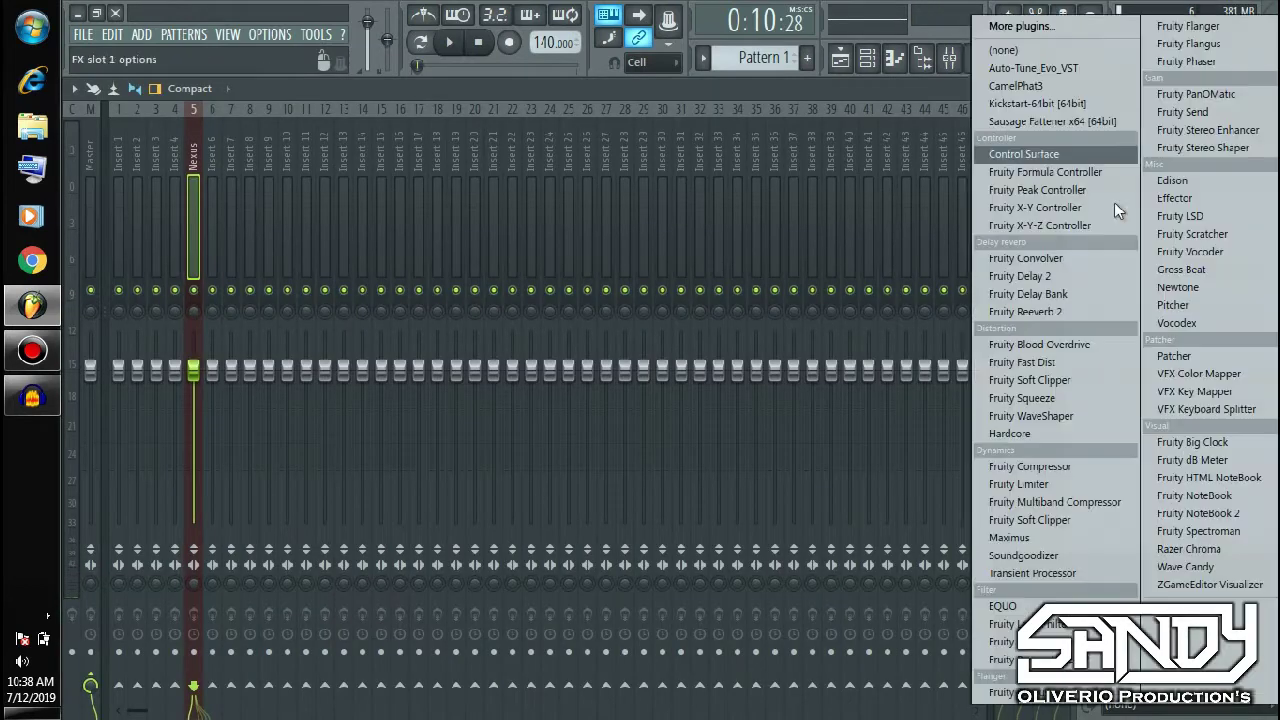
click(1053, 556)
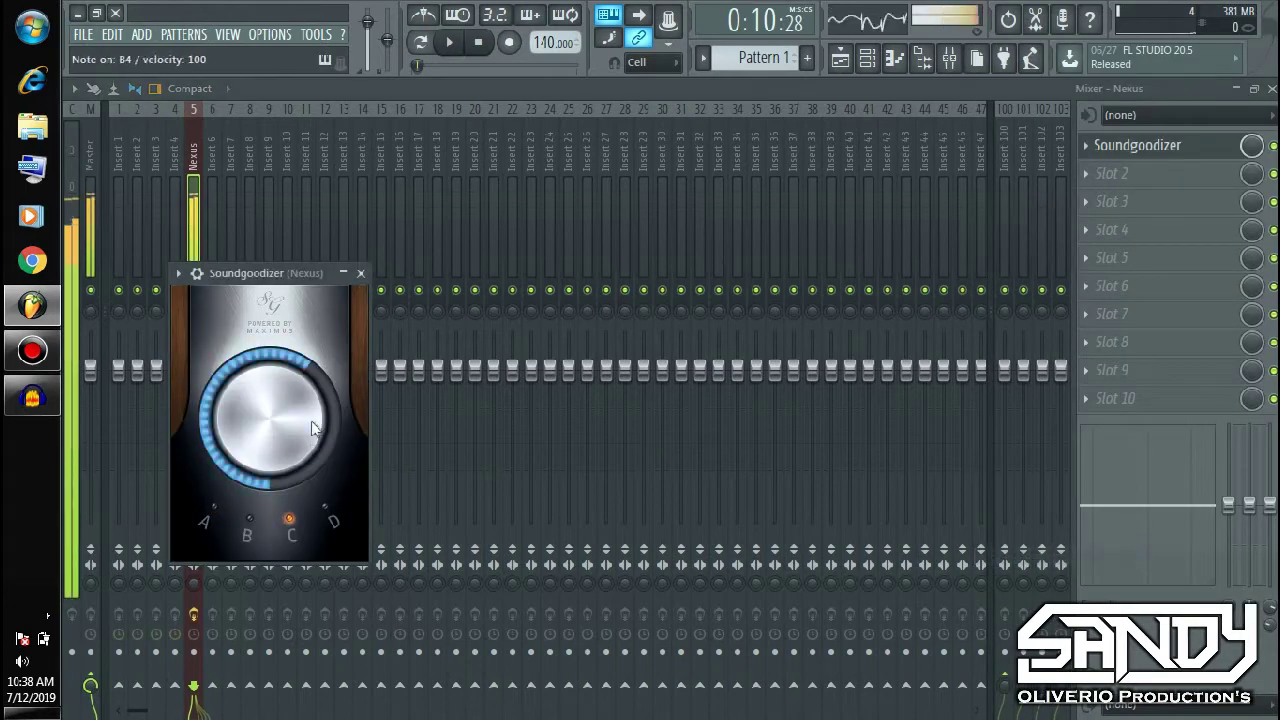
- Add Fruity parametric EQ 2 to the Nexus track's second slot, slightly cutting band 1 and boosting bands 2, 5 and 7, and close the mixer
click(1118, 200)
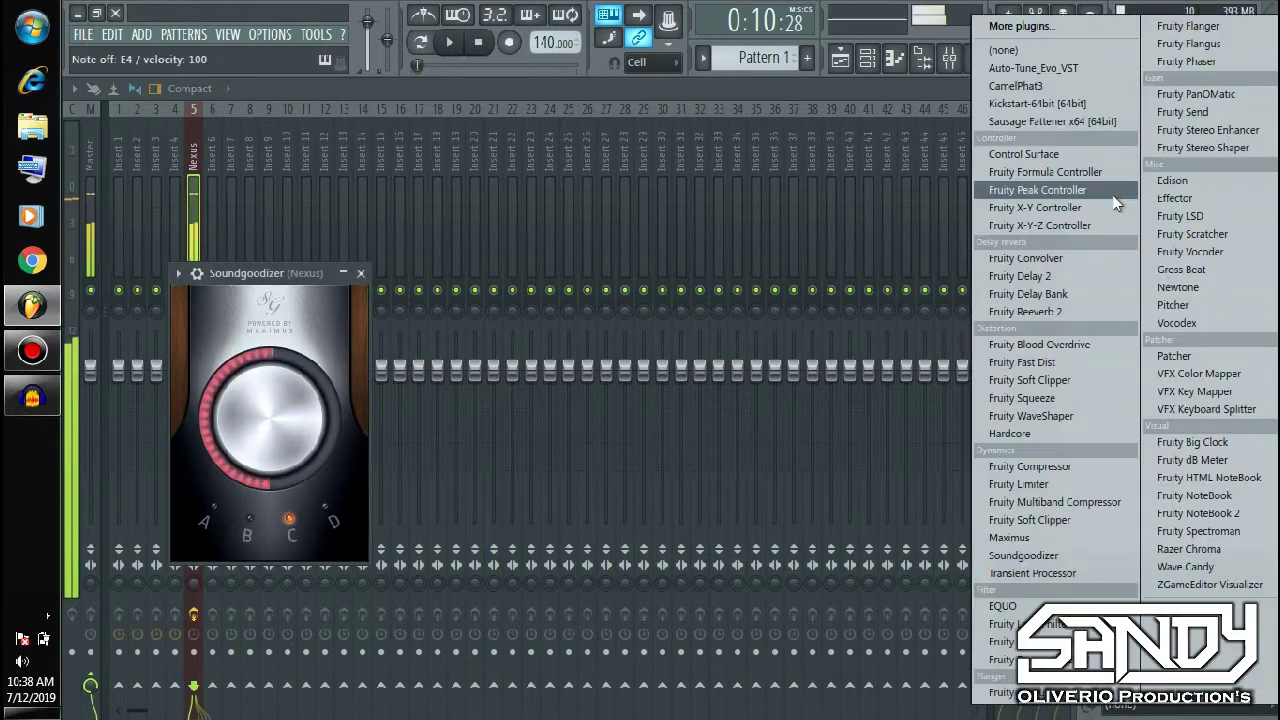
click(1000, 659)
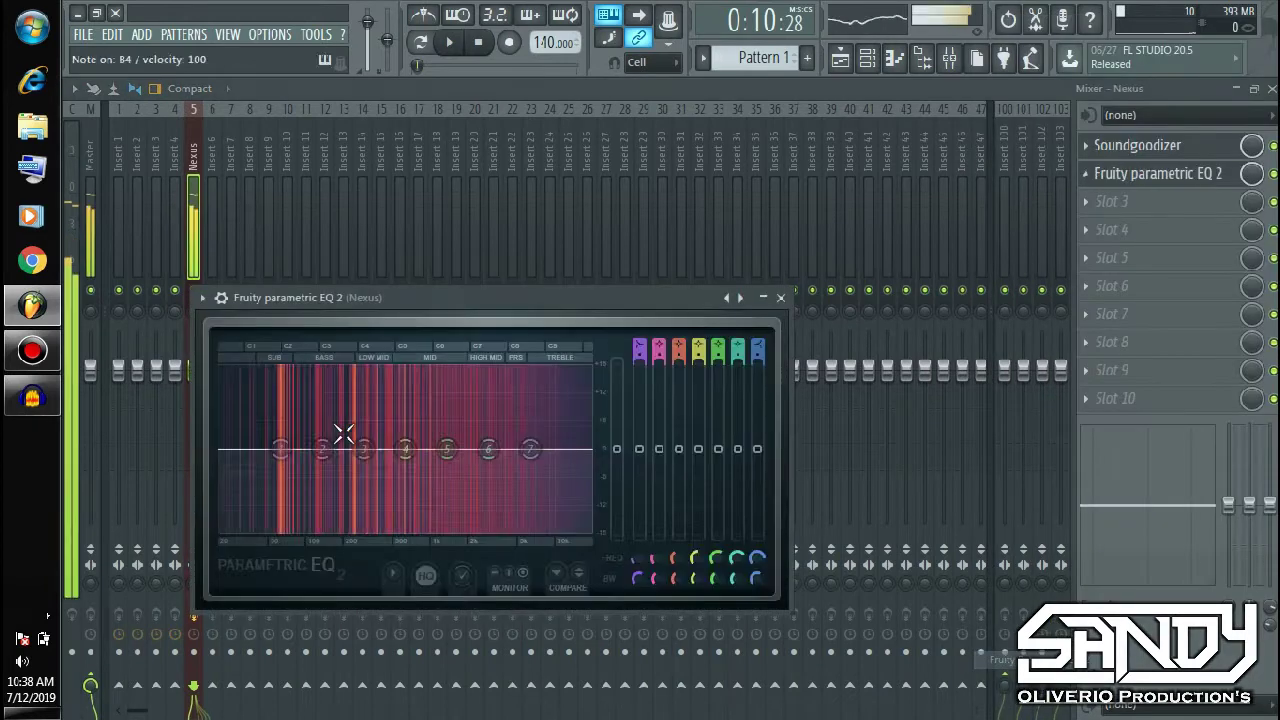
drag(279, 451, 335, 445)
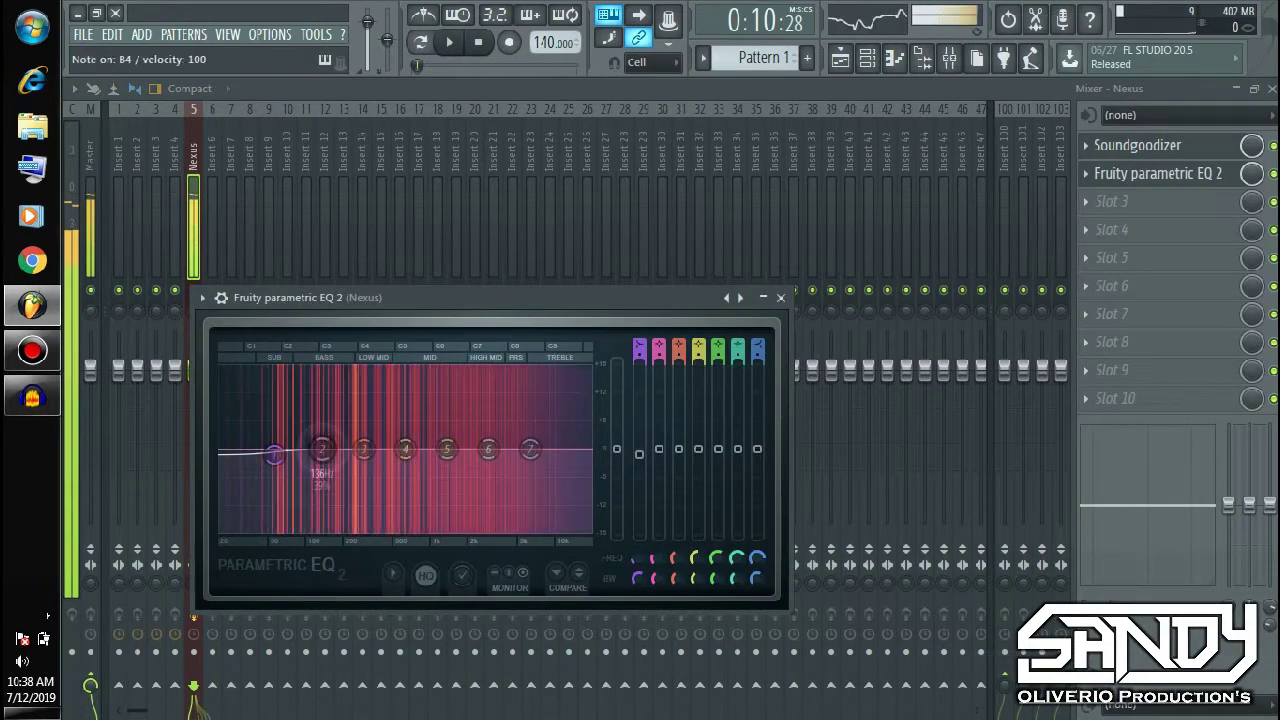
drag(446, 449, 447, 444)
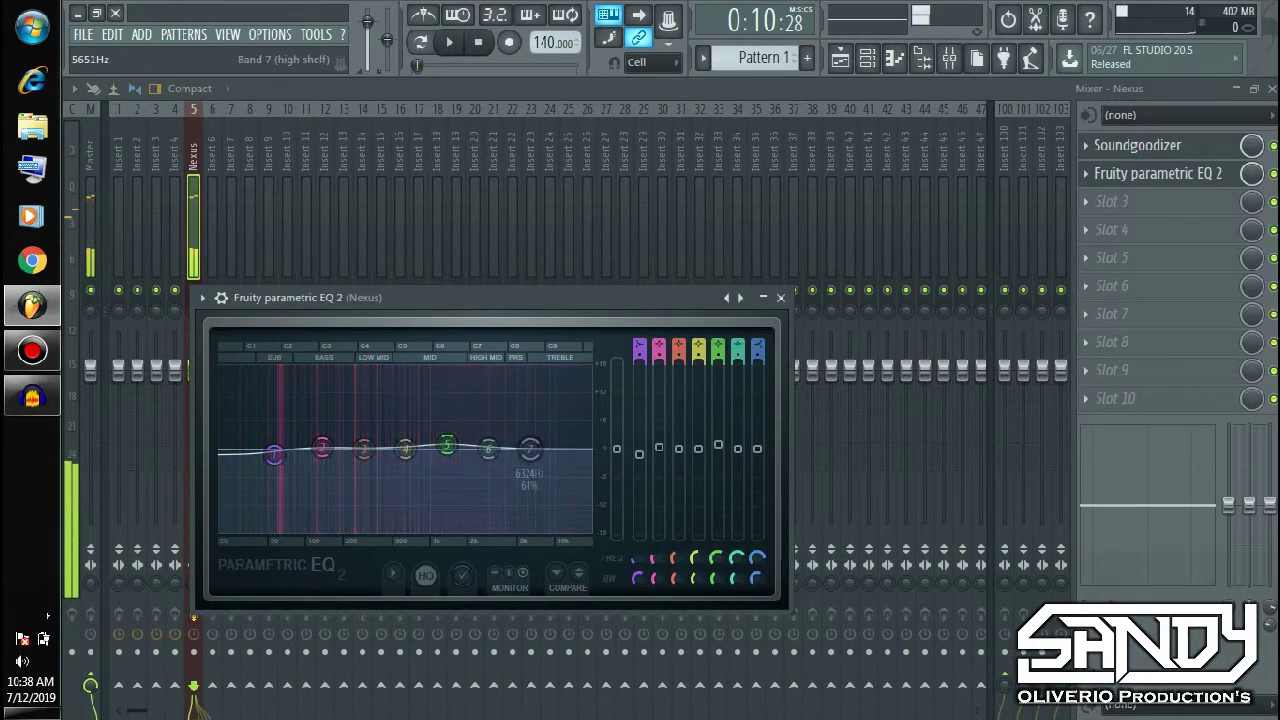
drag(531, 449, 531, 444)
click(781, 298)
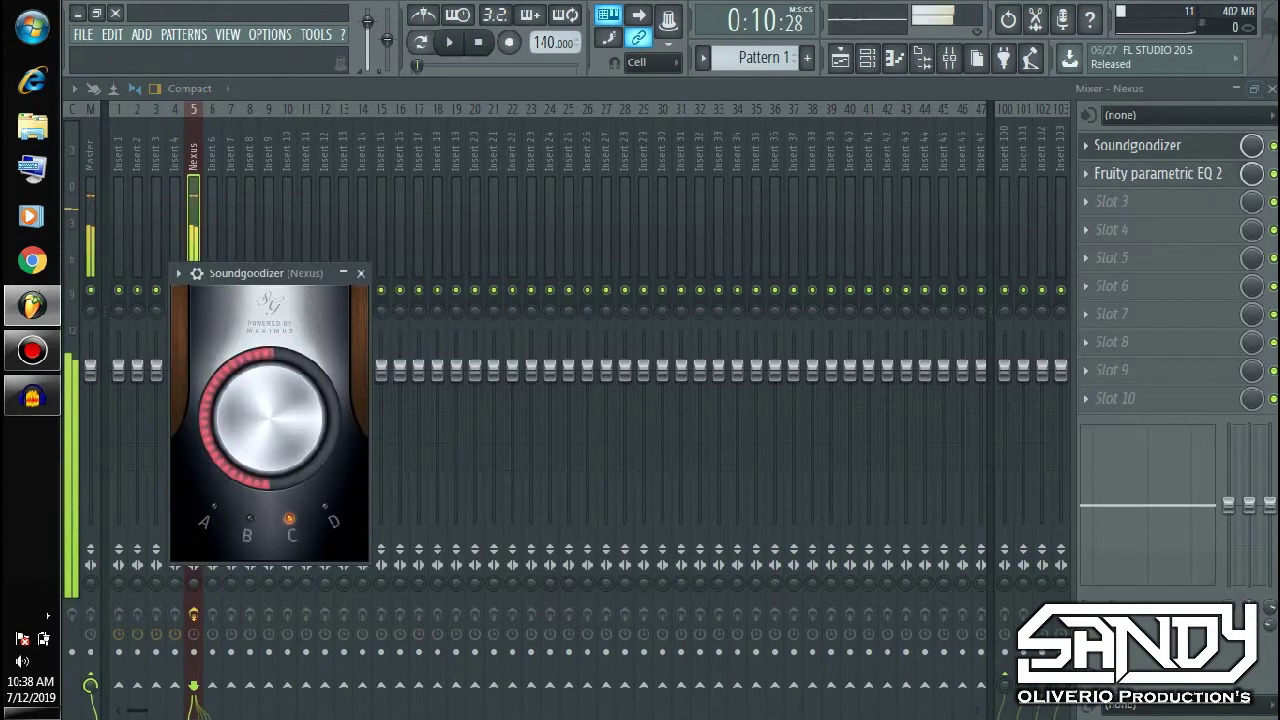
click(1271, 88)
click(1021, 116)
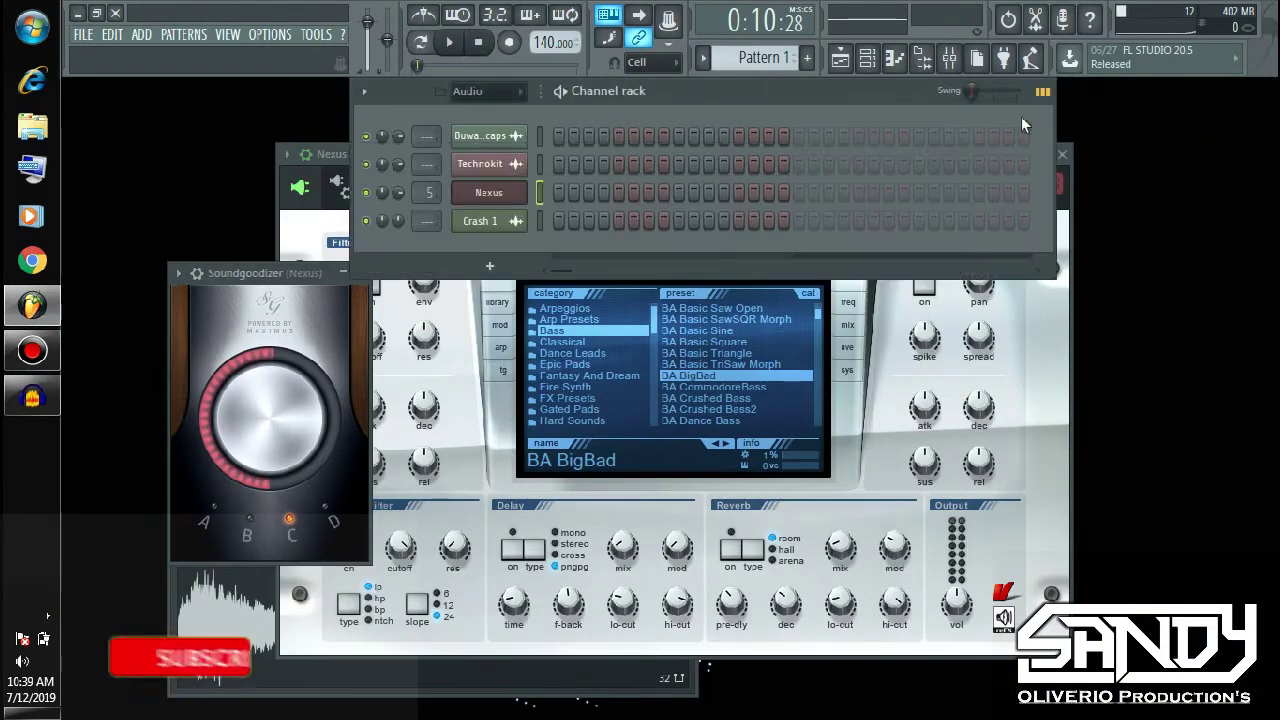
- Place a Pattern 1 clip on Track 5 of the playlist at bar 9 and extend it to eight bars
click(840, 58)
click(453, 350)
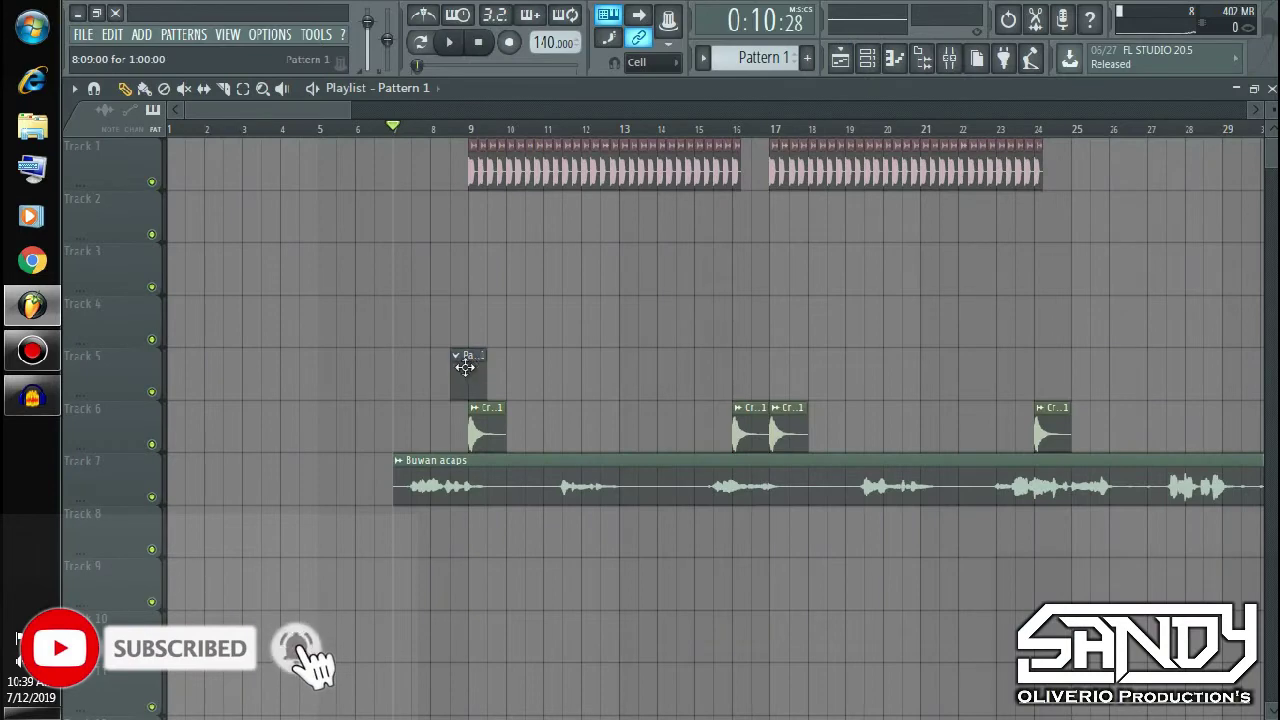
drag(458, 365, 770, 388)
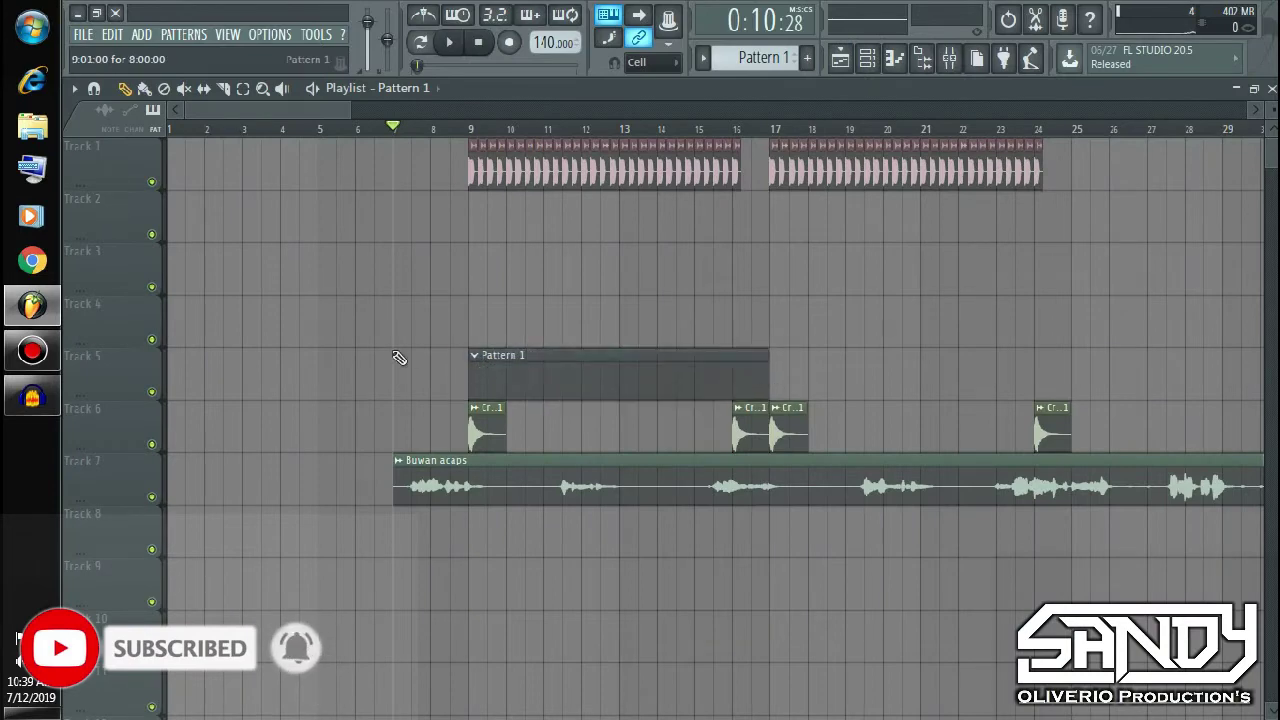
- Rename the Pattern 1 clip on Track 5 as BASS
click(476, 358)
click(527, 430)
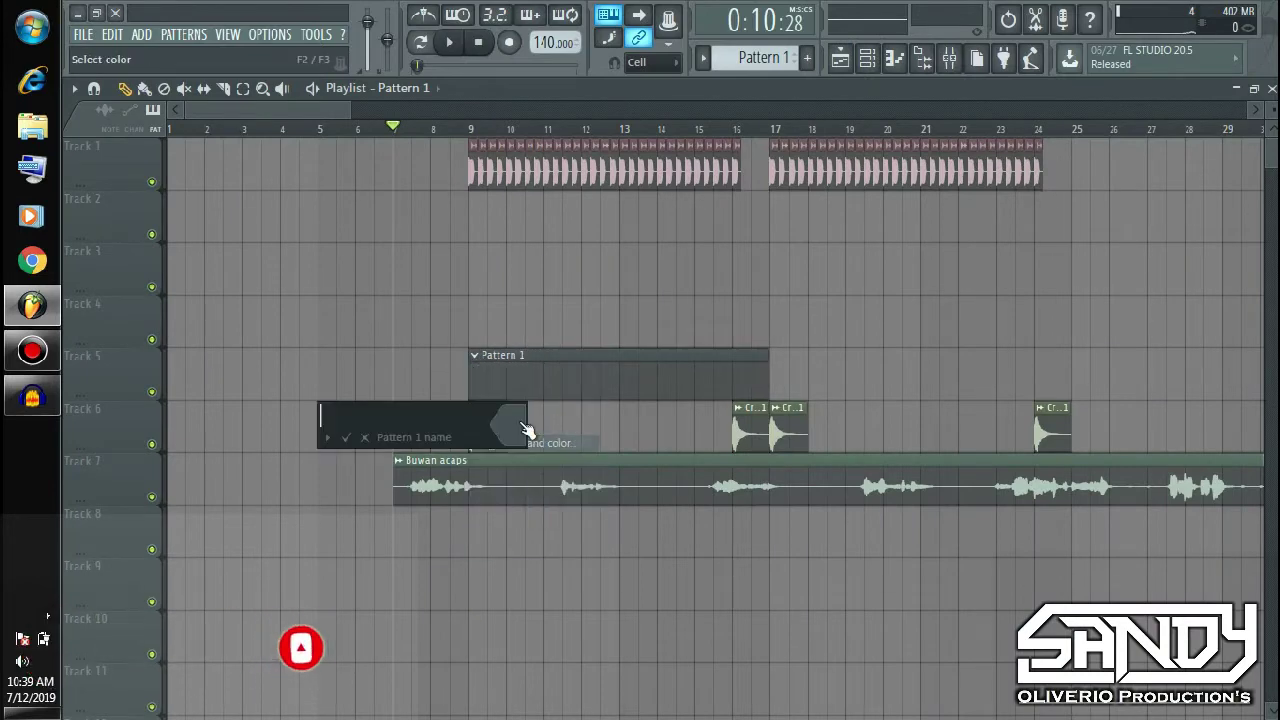
text(BASS)
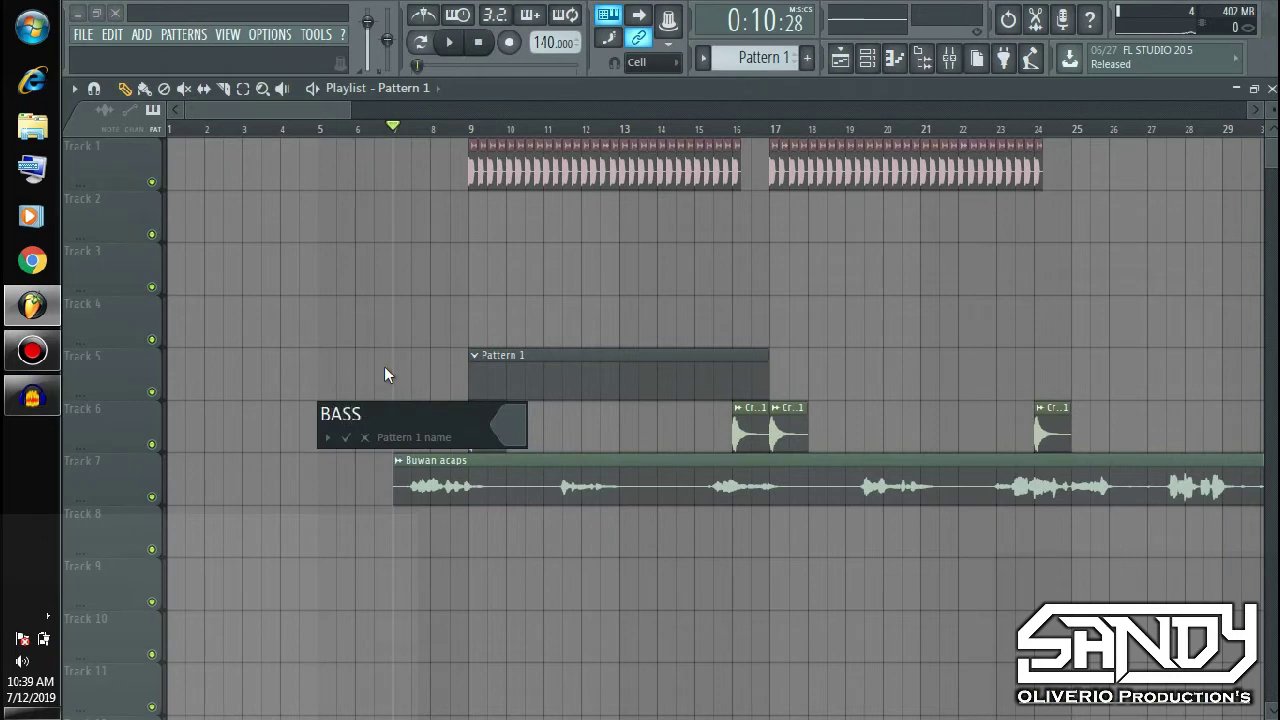
key(Return)
drag(554, 358, 629, 318)
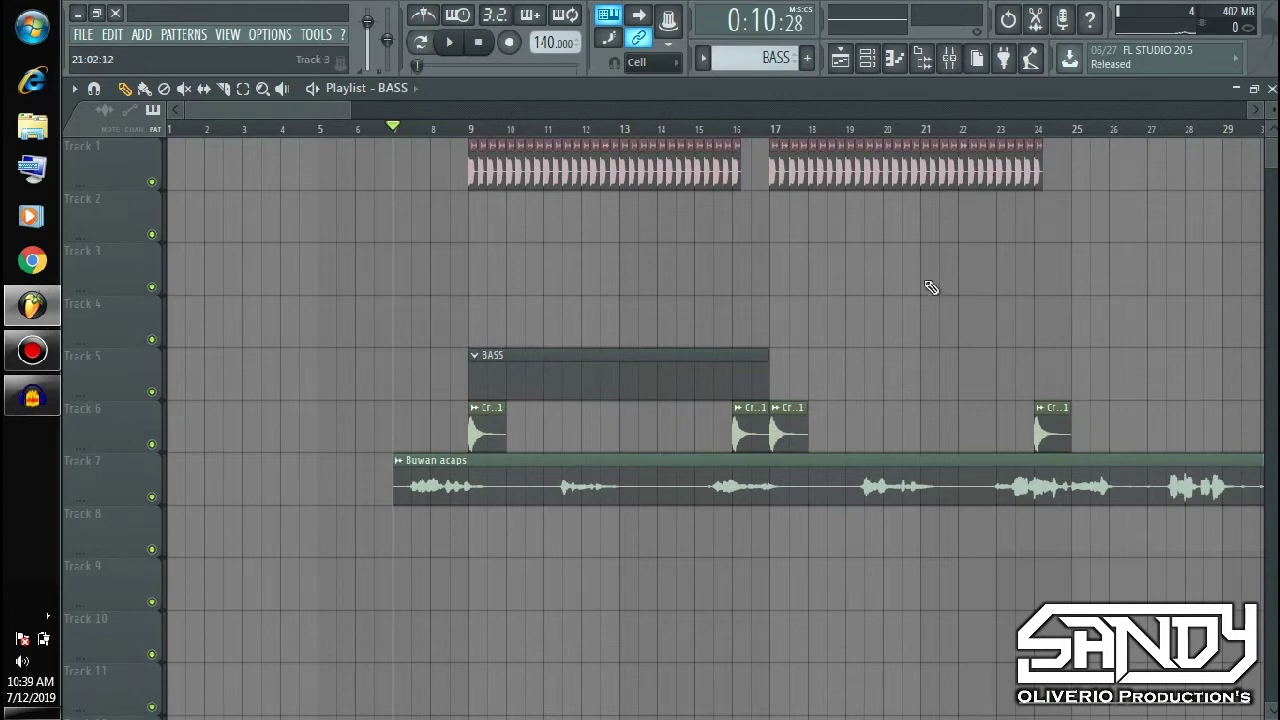
- Draw eight offbeat C5 notes across bars 1 and 2 in the Nexus piano roll
click(1254, 88)
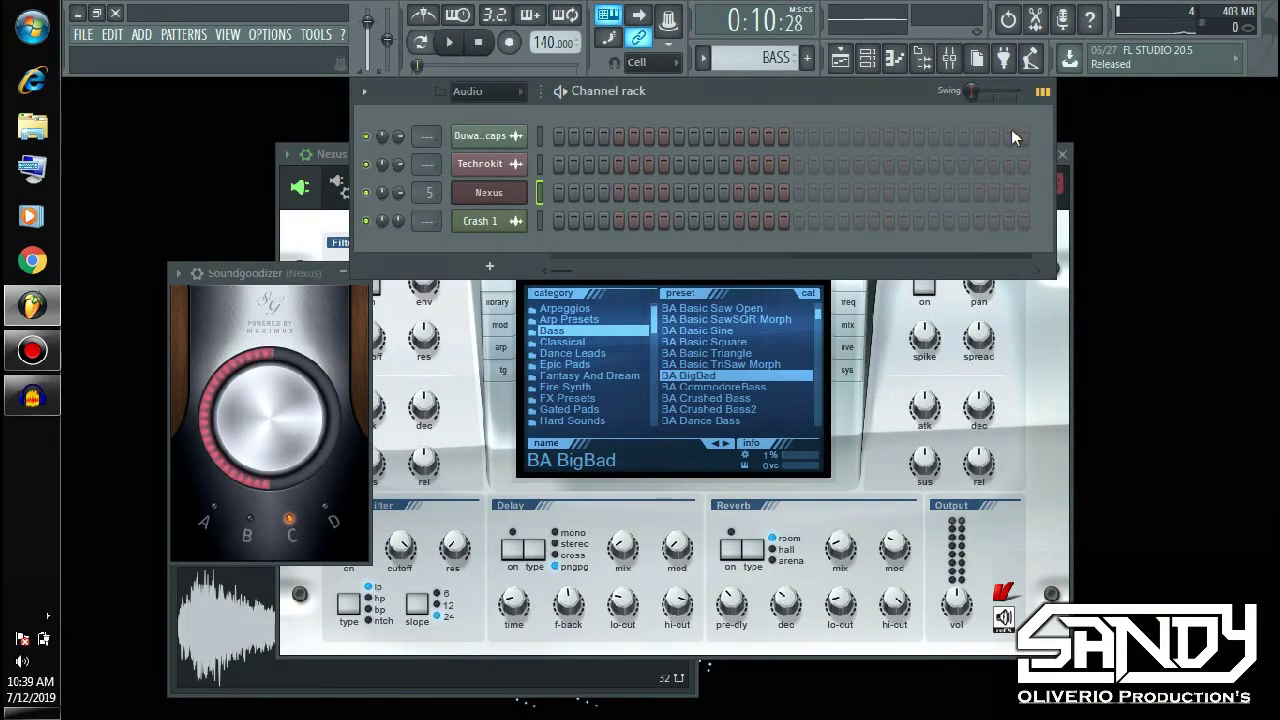
click(895, 60)
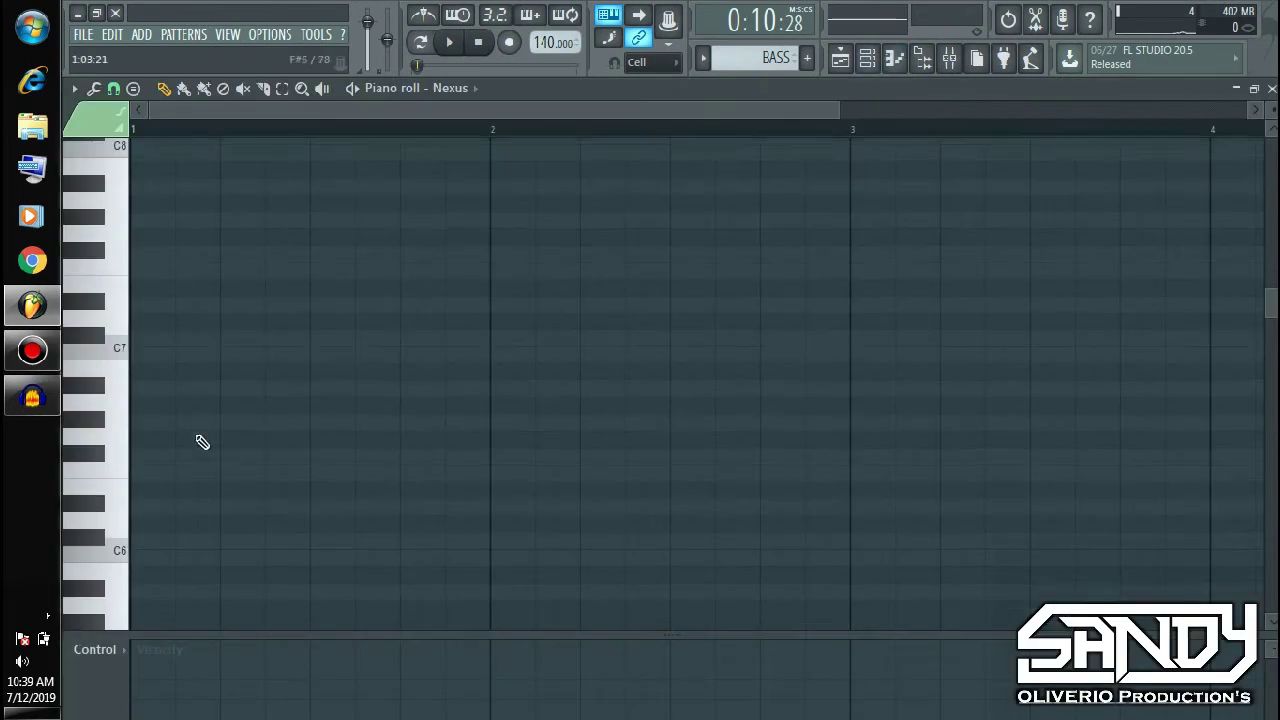
scroll(201, 442, down, 5)
click(100, 506)
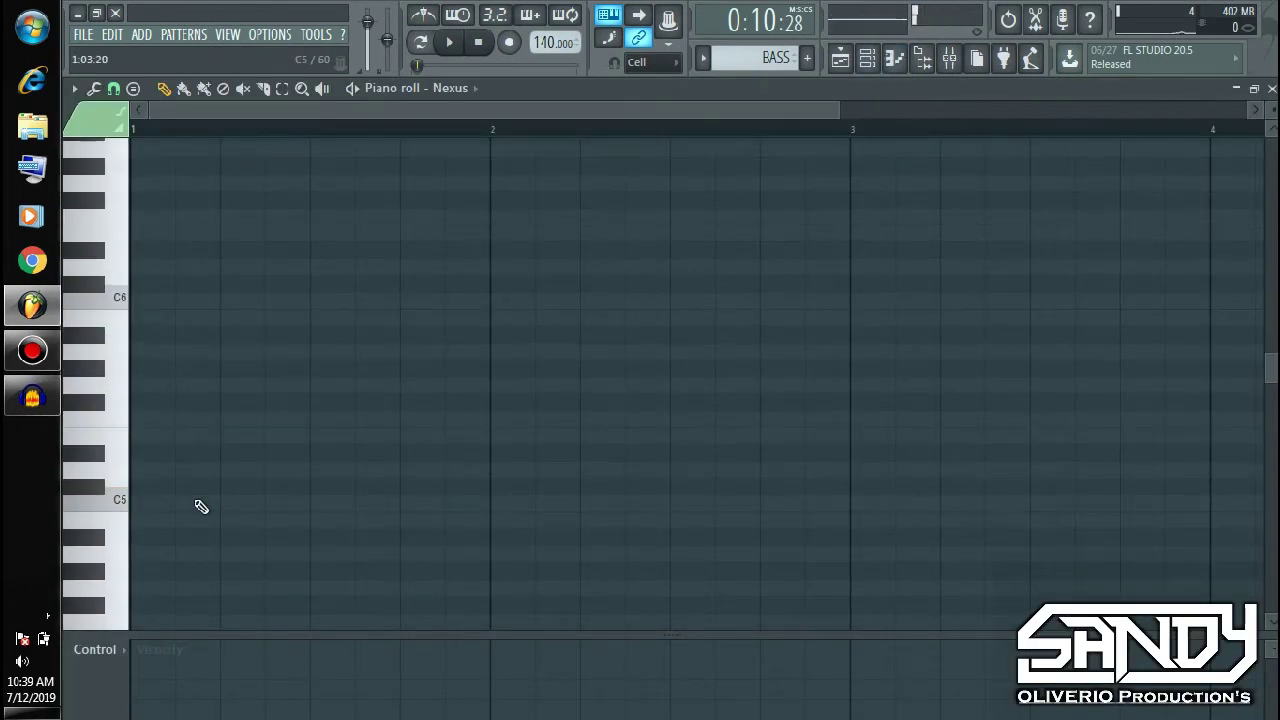
click(200, 503)
click(272, 504)
click(376, 504)
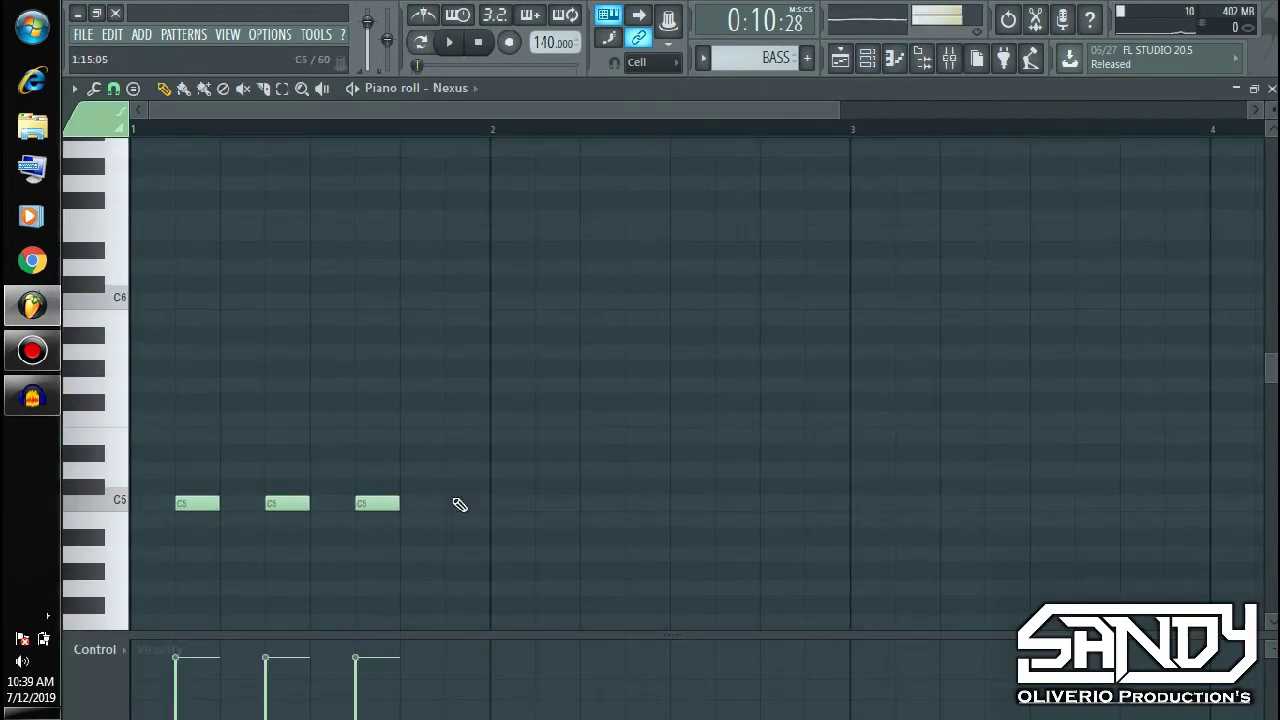
click(459, 504)
click(545, 505)
click(658, 504)
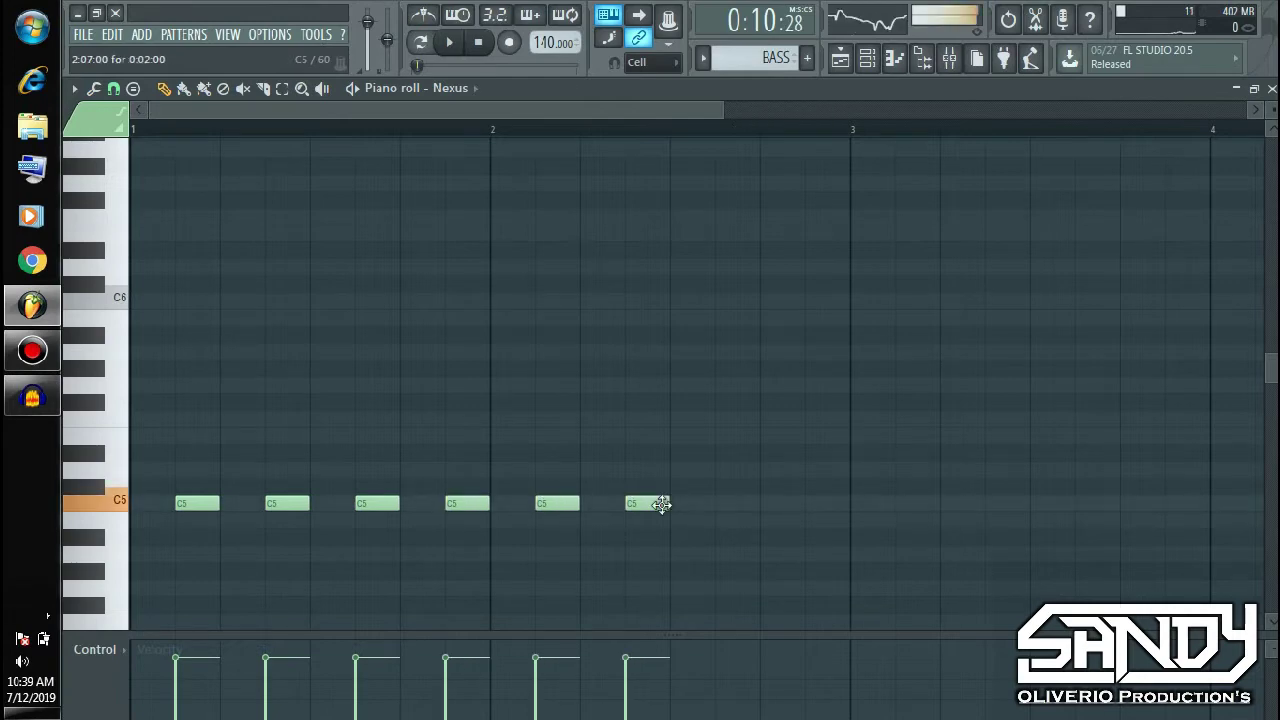
click(720, 503)
click(808, 504)
- Duplicate the two-bar note group to D5 at bar 3, and to G5 at bars 5 and 7
mouse_move(920, 482)
mouse_down()
mouse_move(450, 551)
mouse_move(198, 520)
mouse_move(737, 437)
mouse_move(918, 482)
mouse_up()
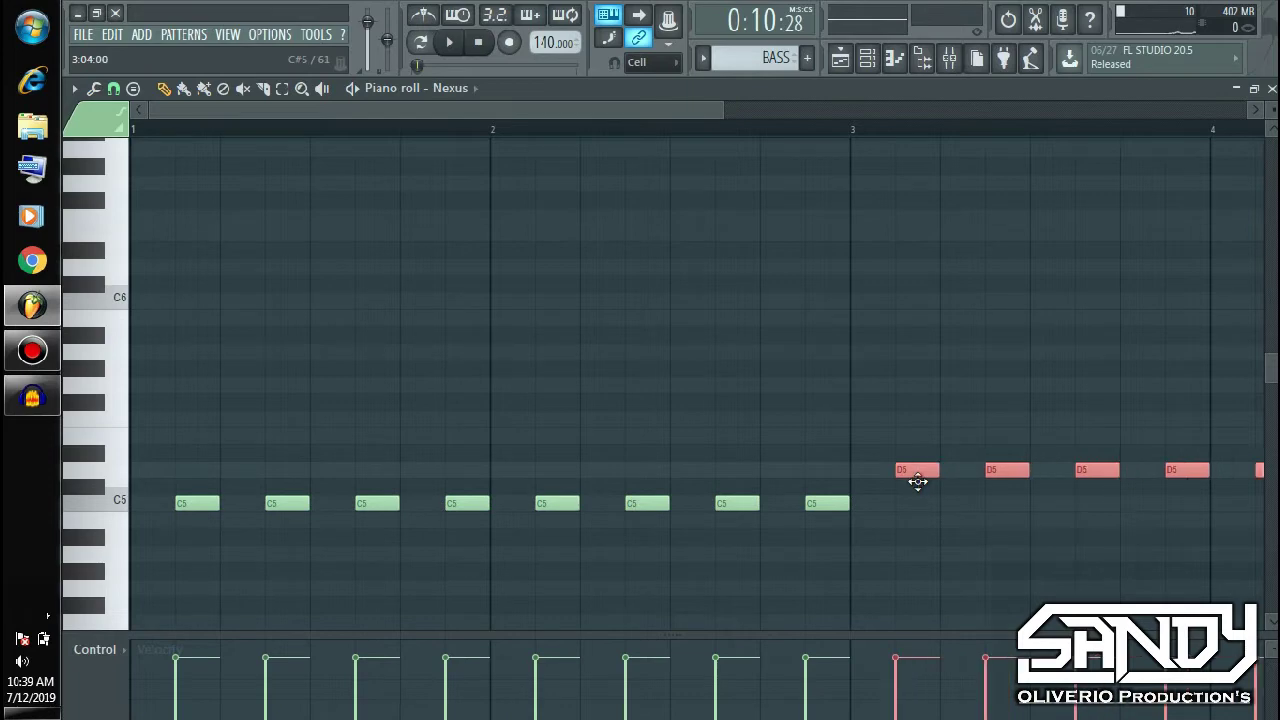
scroll(571, 111, down, 2)
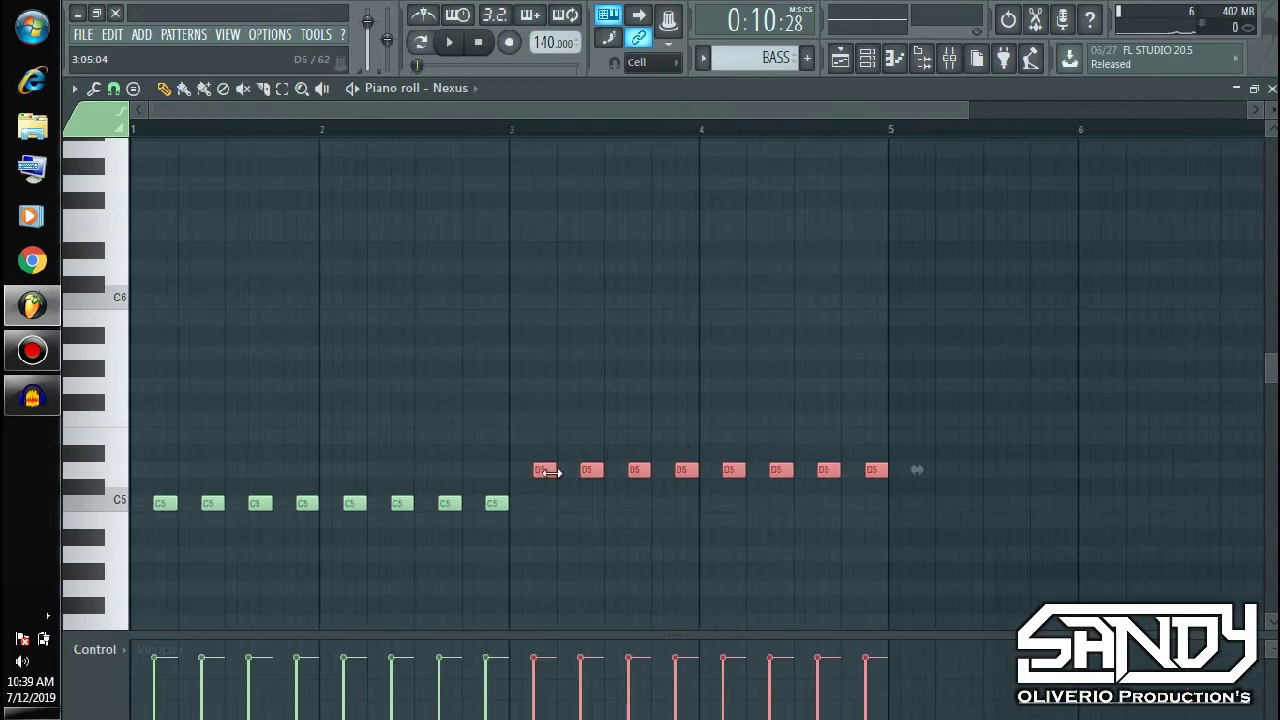
shift+drag(548, 472, 923, 391)
scroll(812, 112, down, 1)
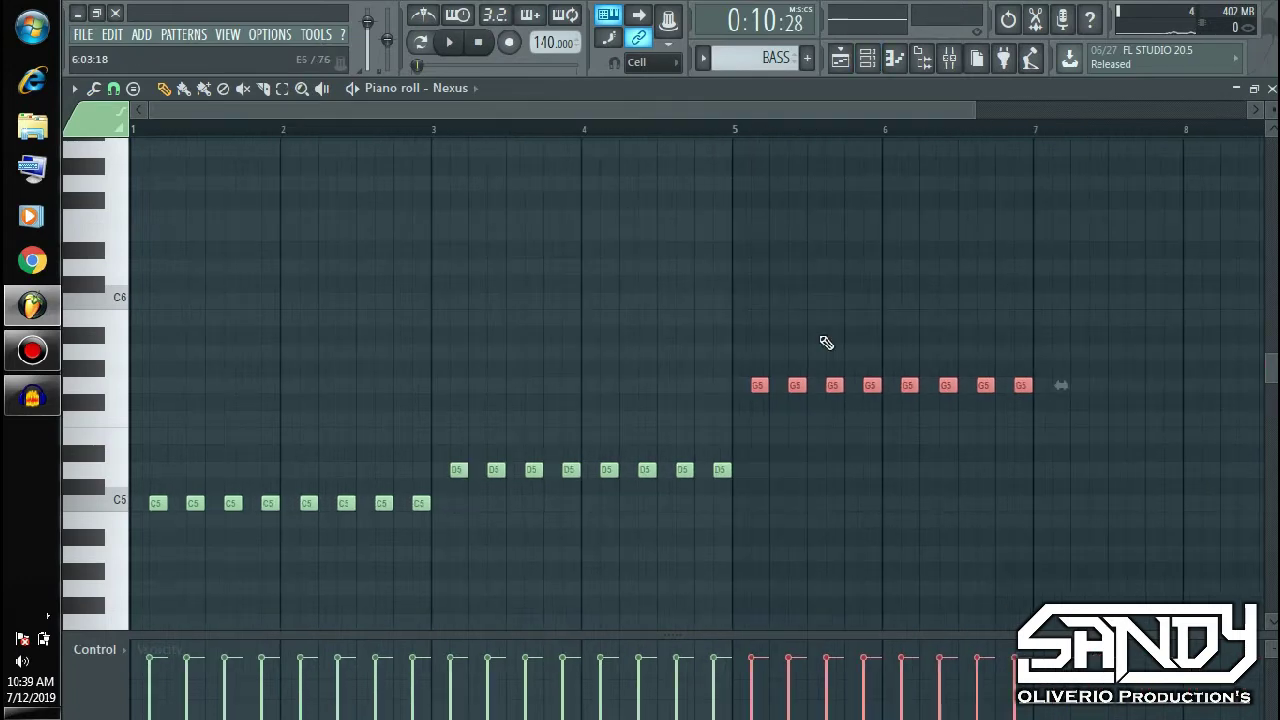
shift+drag(757, 386, 1054, 392)
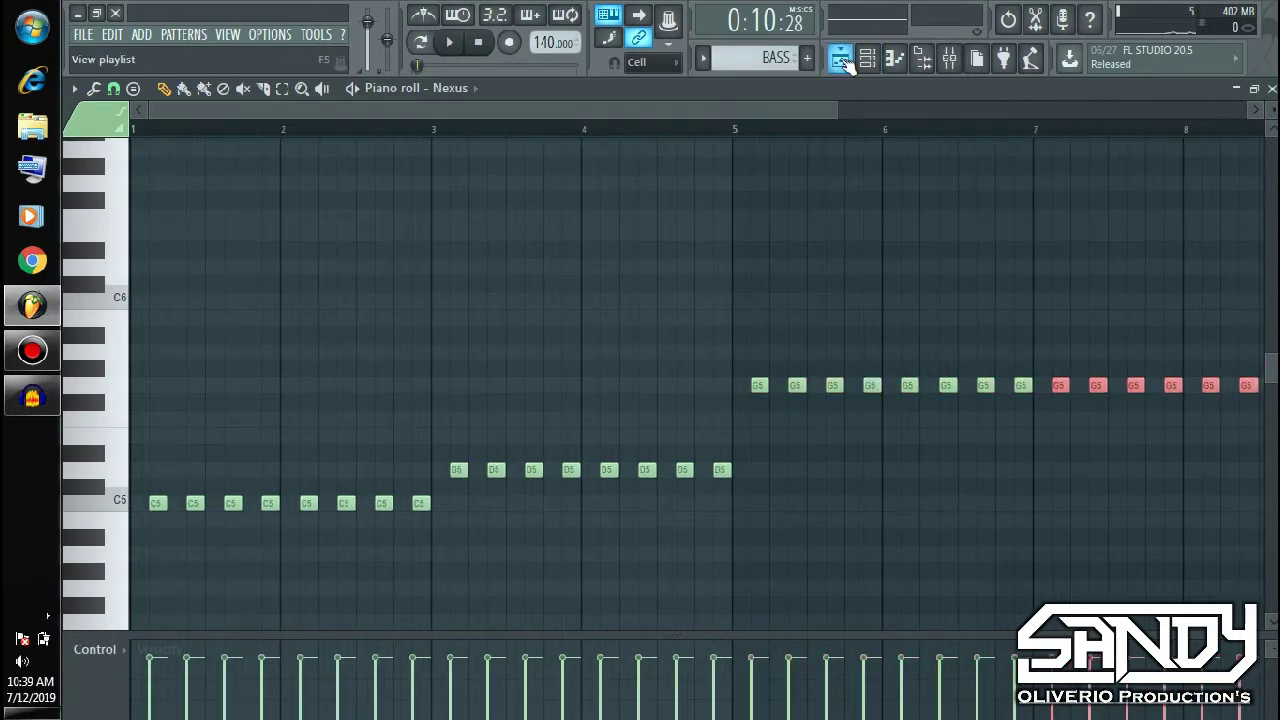
- Play the arrangement from the playlist and lower the Nexus mixer track's volume fader
click(841, 58)
key(space)
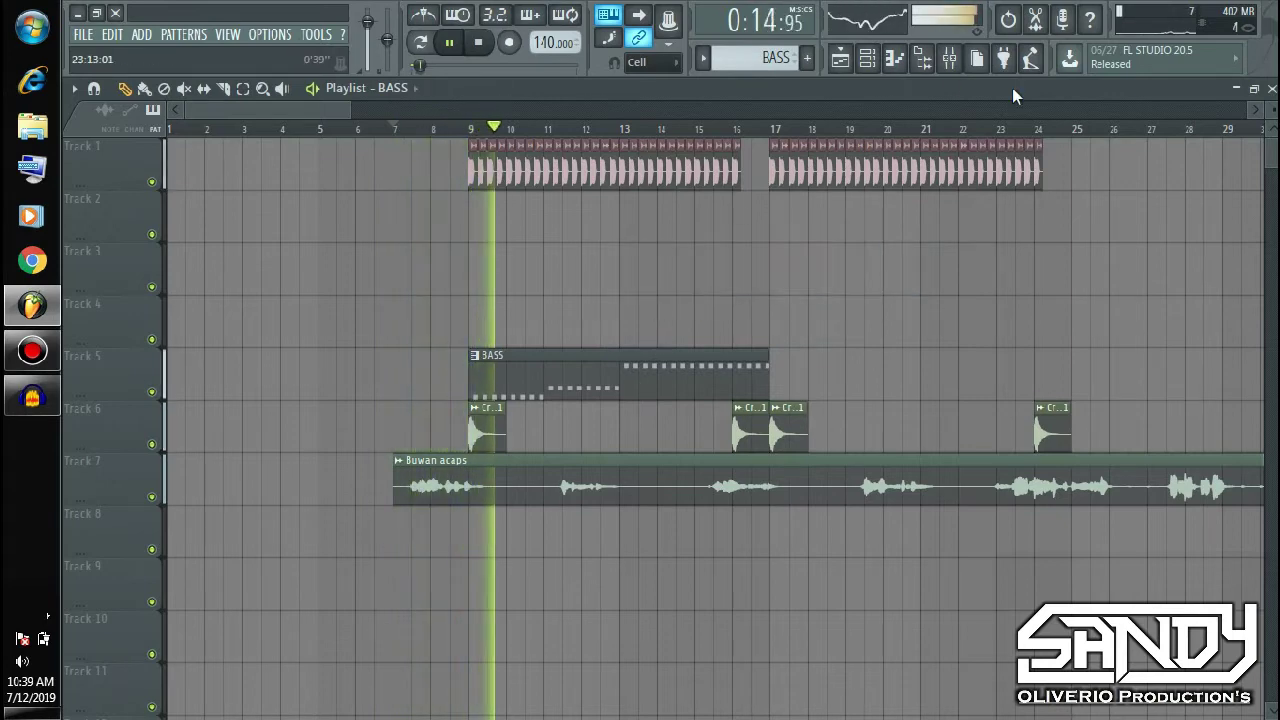
click(949, 58)
key(space)
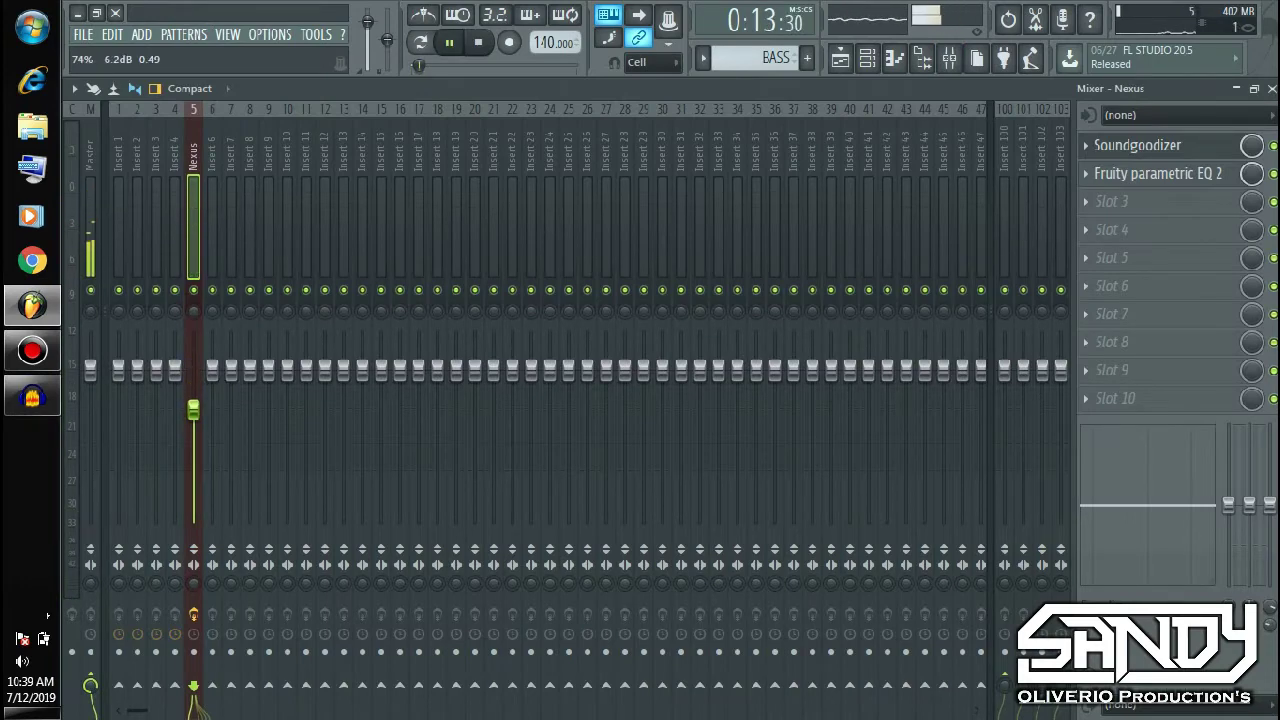
drag(193, 410, 193, 418)
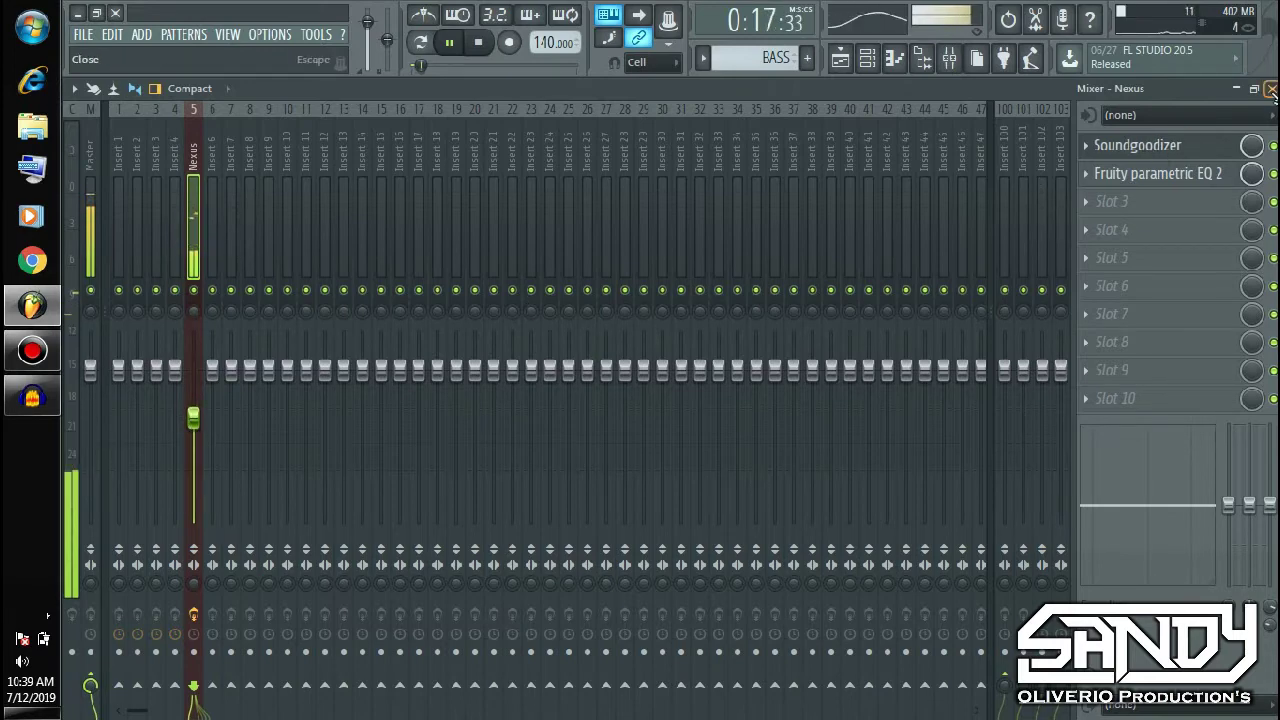
- Move the G5 notes of bars 7 and 8 down to F5 in the Nexus piano roll
key(F5)
key(F7)
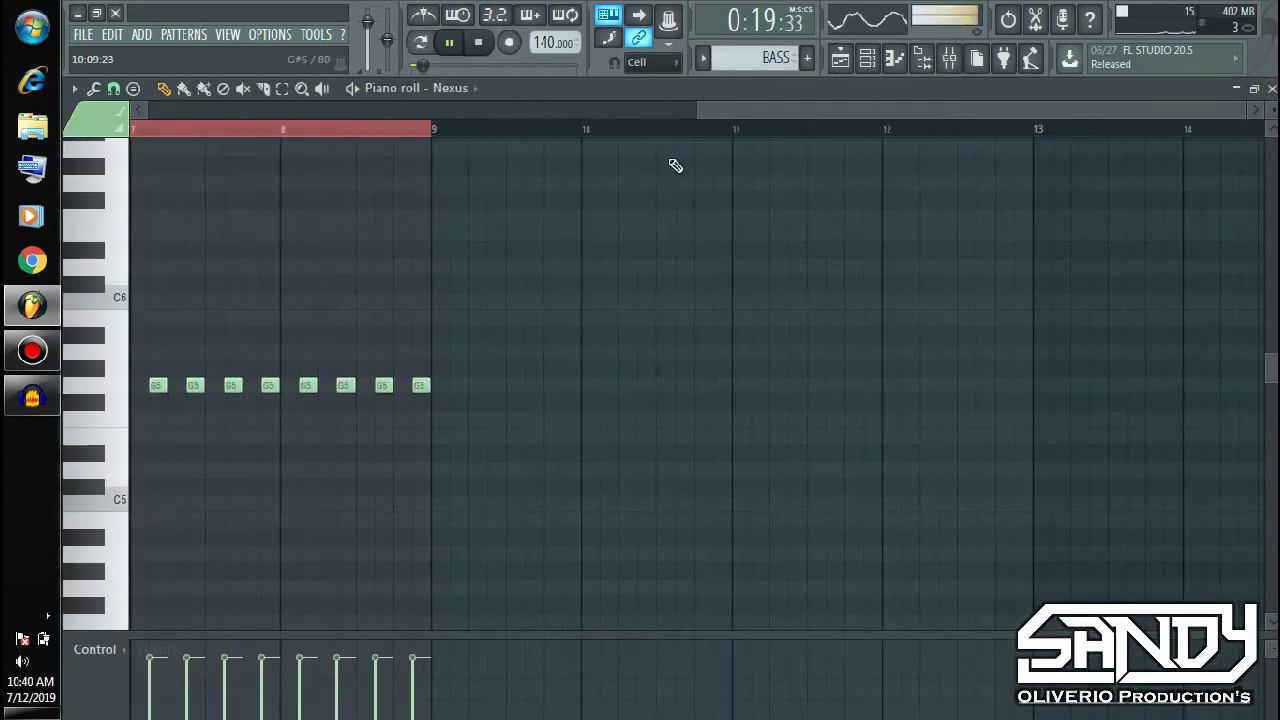
drag(747, 107, 666, 108)
drag(623, 366, 302, 418)
click(386, 314)
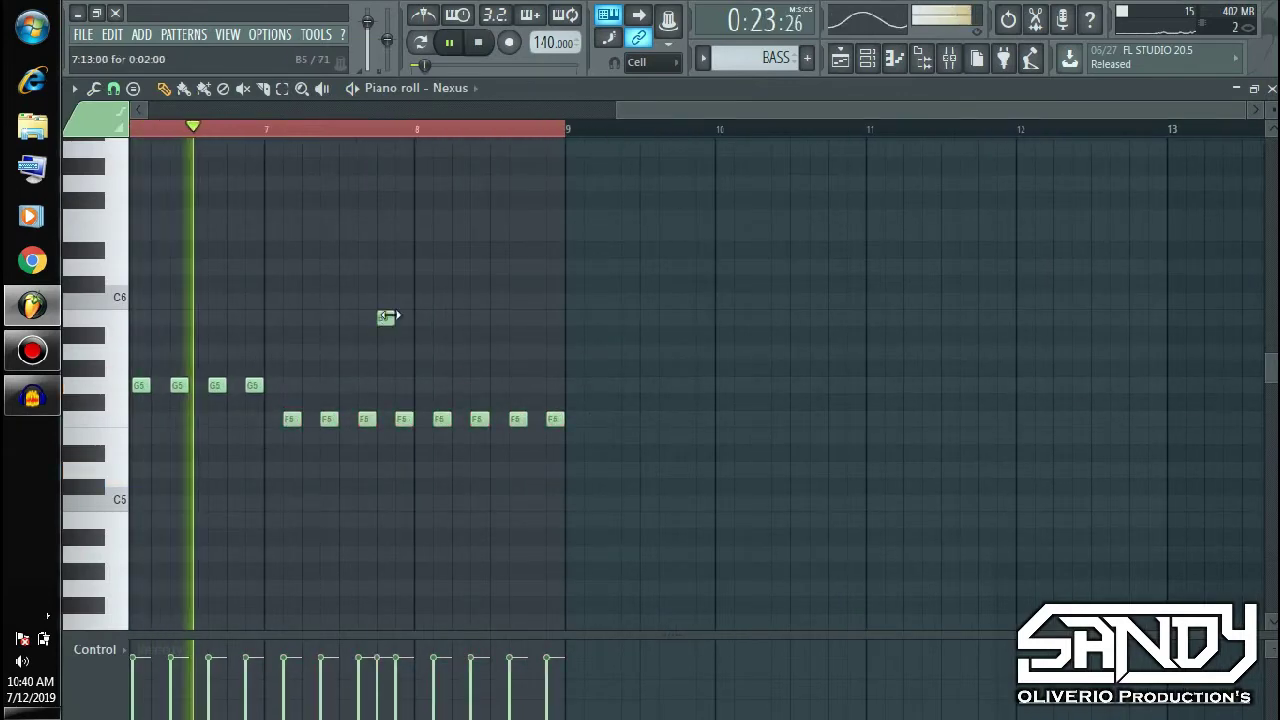
- Duplicate the BASS clip on Track 5 so the copy starts at bar 17, and stop playback
click(840, 57)
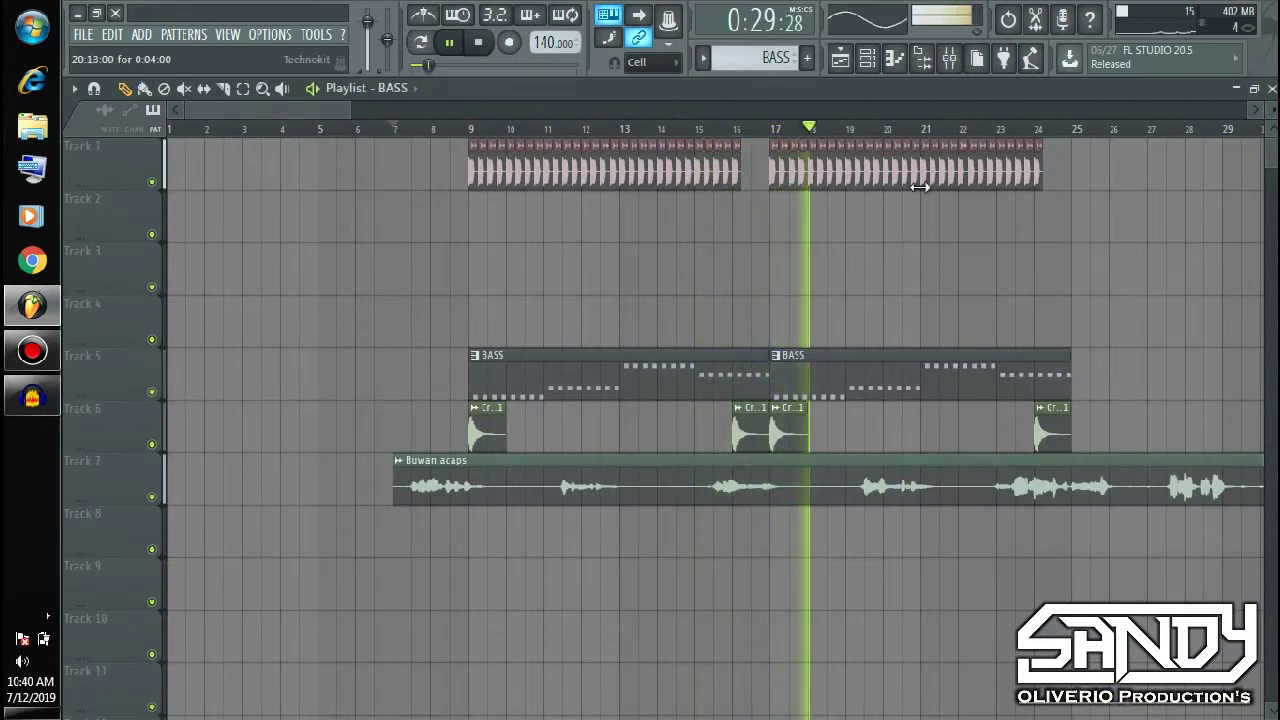
key(space)
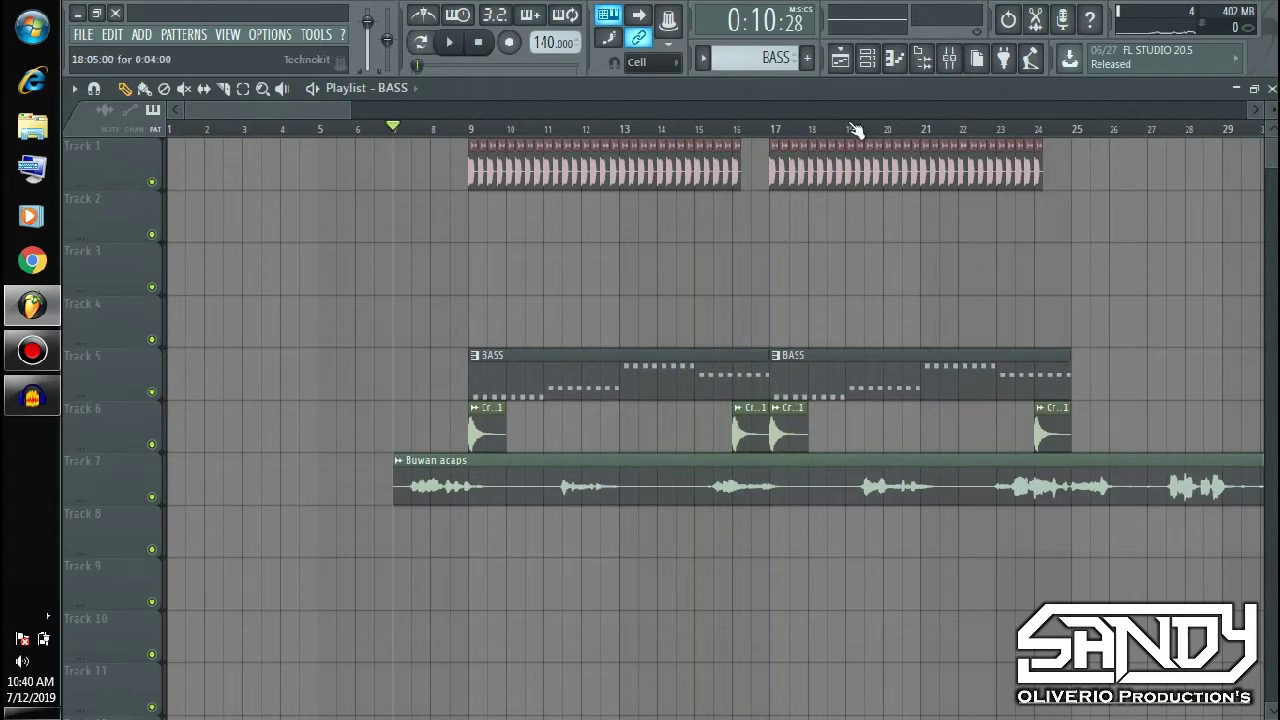
- Add the Tecsnare sample from the TECHNO folder to Track 2 on the second beat of bar 17
click(922, 60)
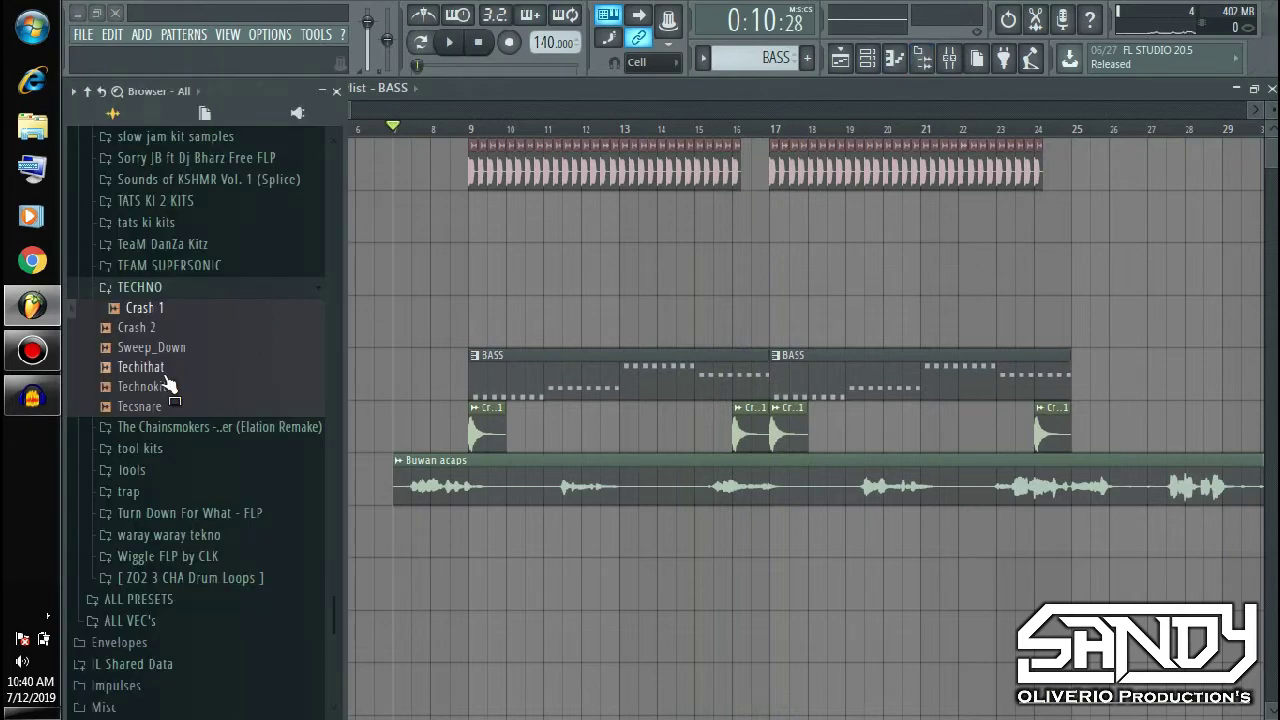
drag(312, 378, 794, 212)
click(341, 95)
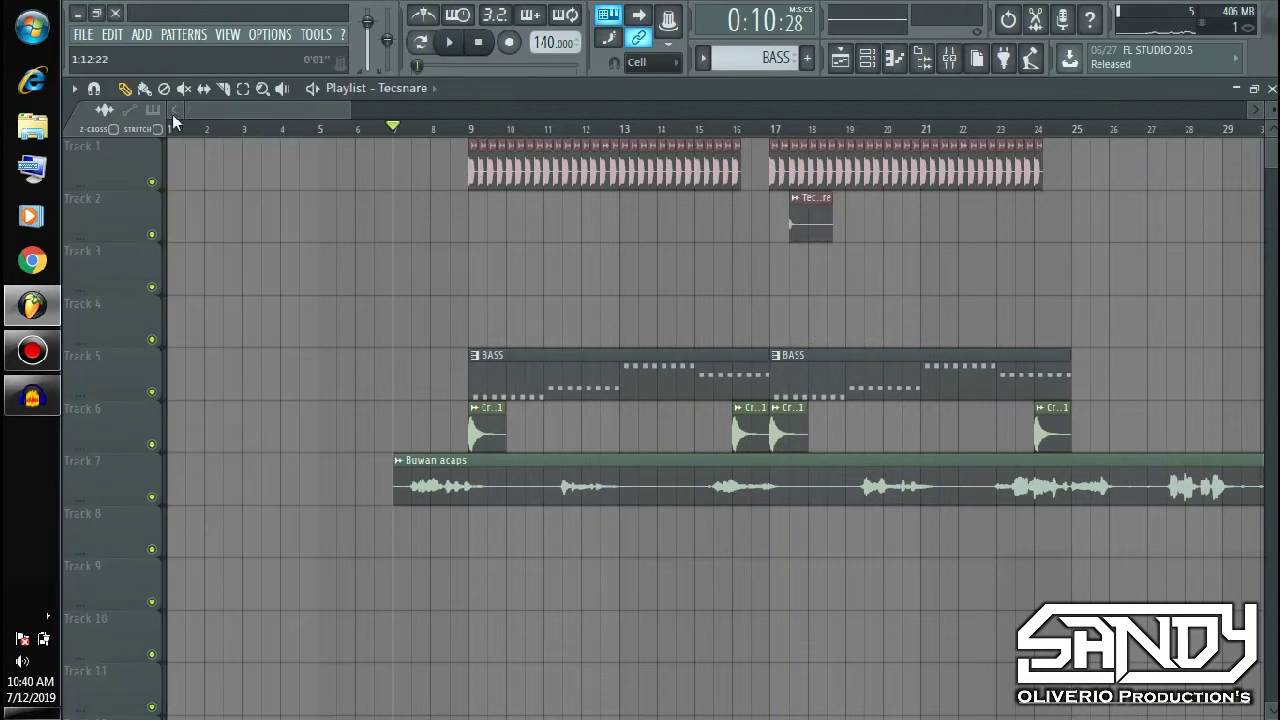
scroll(267, 228, up, 4)
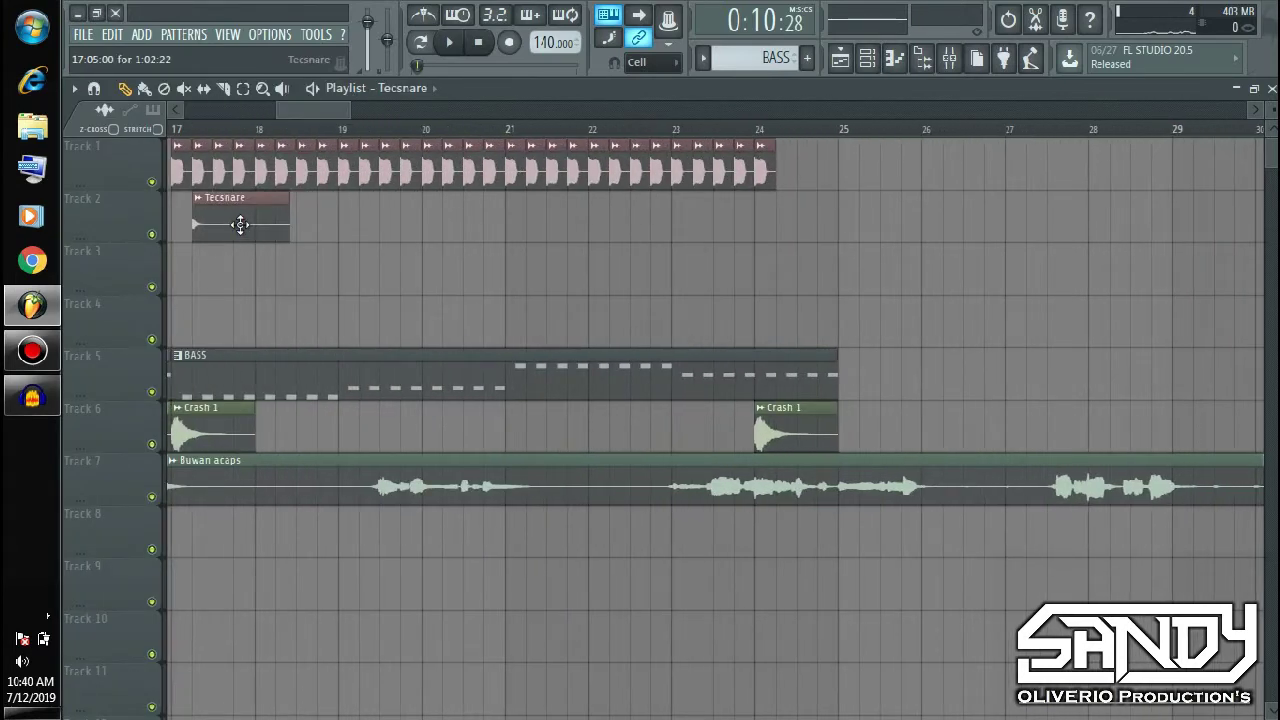
drag(334, 104, 316, 104)
- Repeat the Tecsnare clip every half bar along Track 2 until the kicks end at bar 24
click(203, 88)
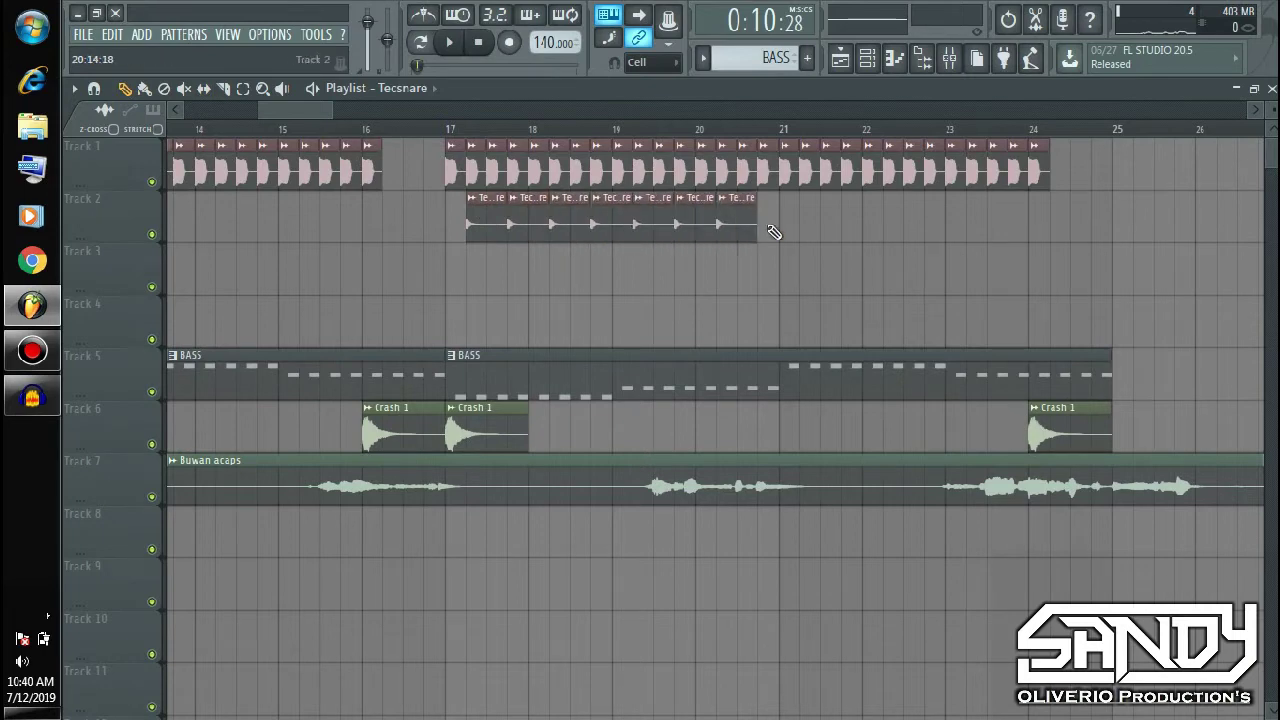
ctrl+drag(832, 226, 474, 257)
key(ctrl+b)
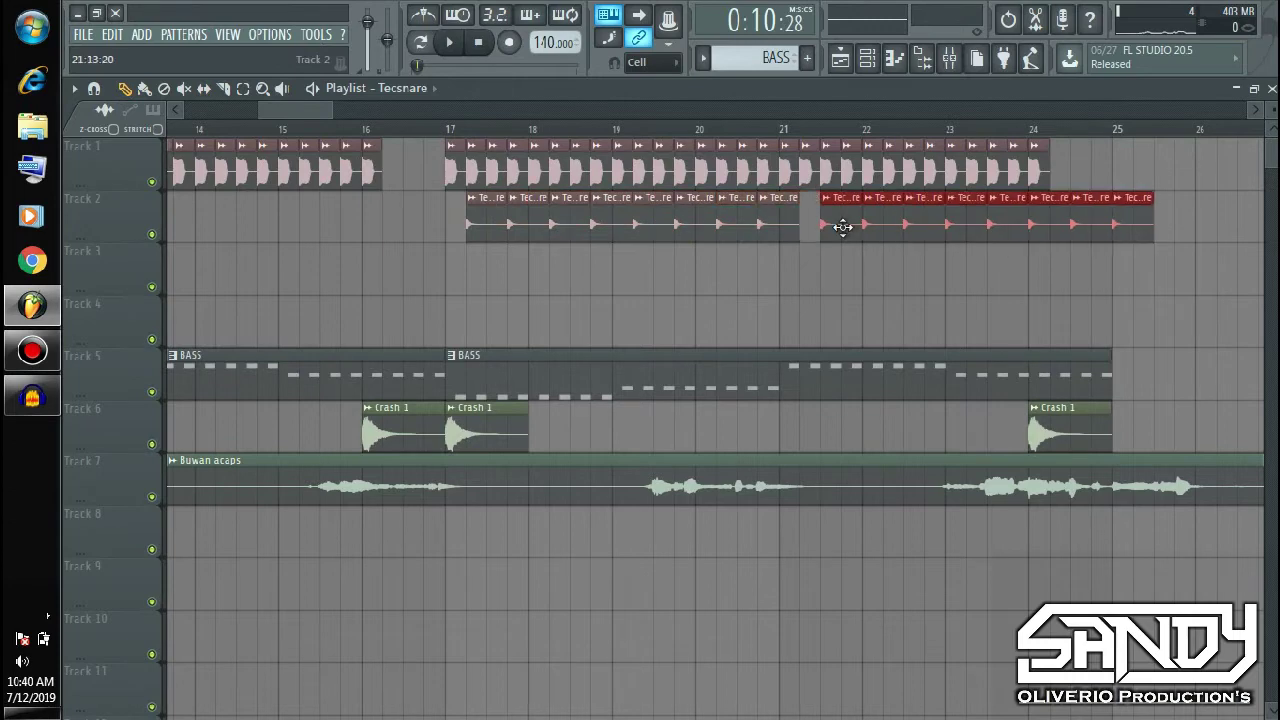
click(1155, 233)
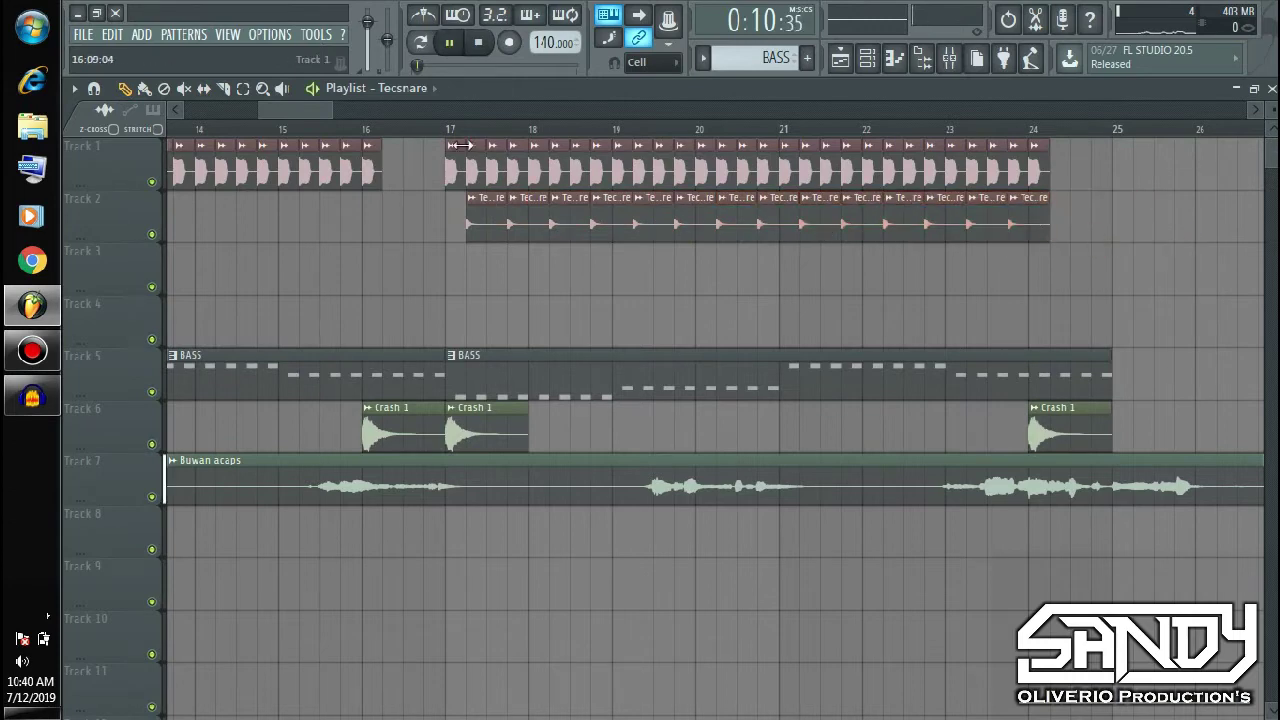
- Play the arrangement from bar 16 and delete the stray Tecsnare clip from Track 3
drag(323, 105, 375, 108)
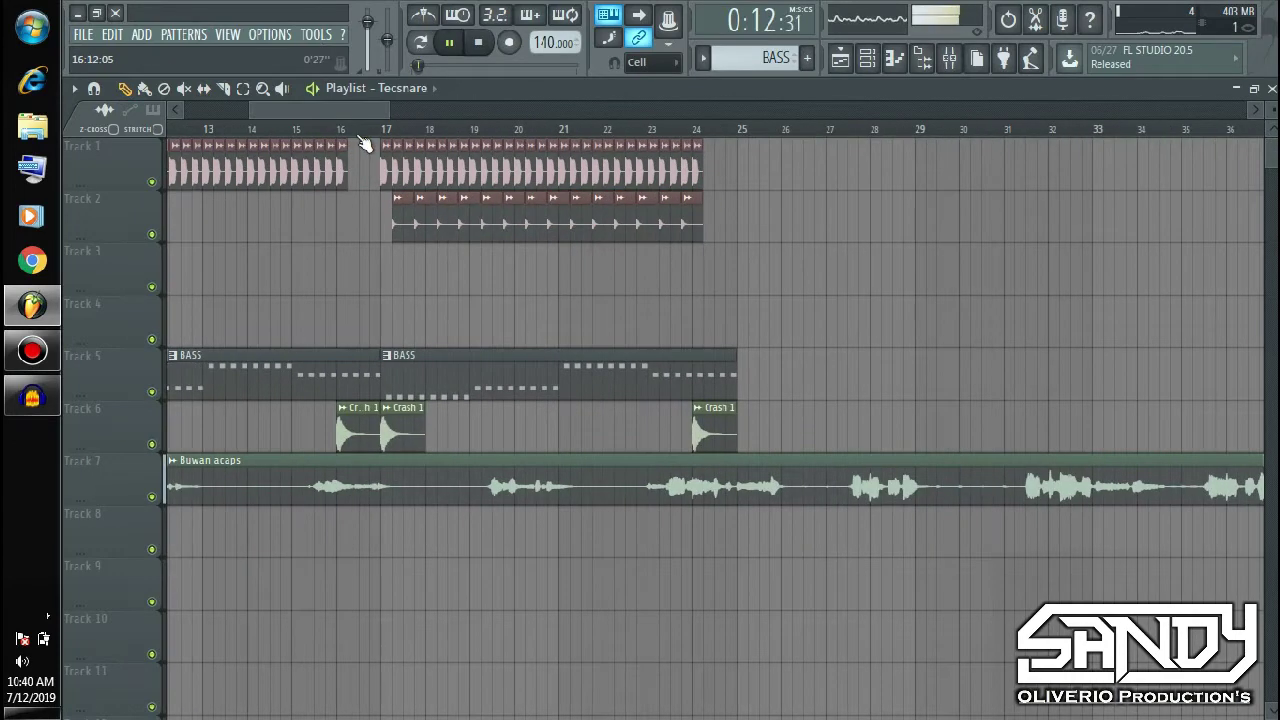
click(350, 132)
click(533, 272)
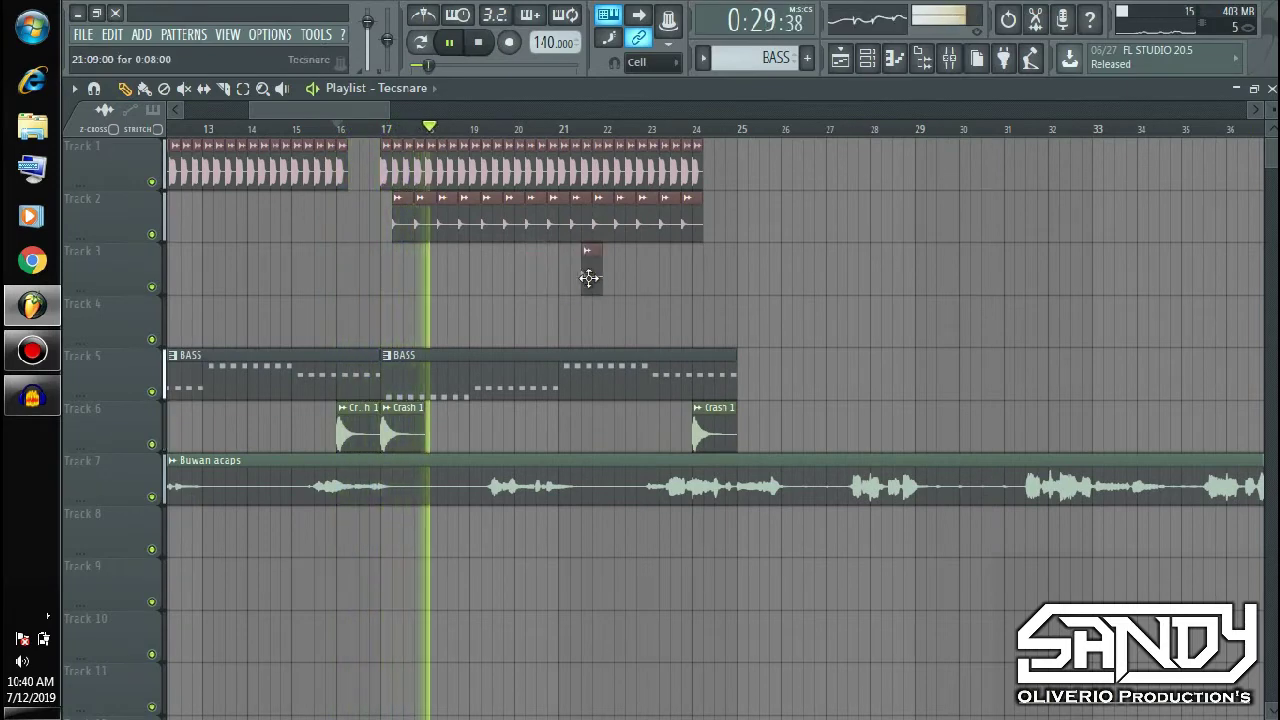
right_click(586, 266)
drag(272, 109, 250, 110)
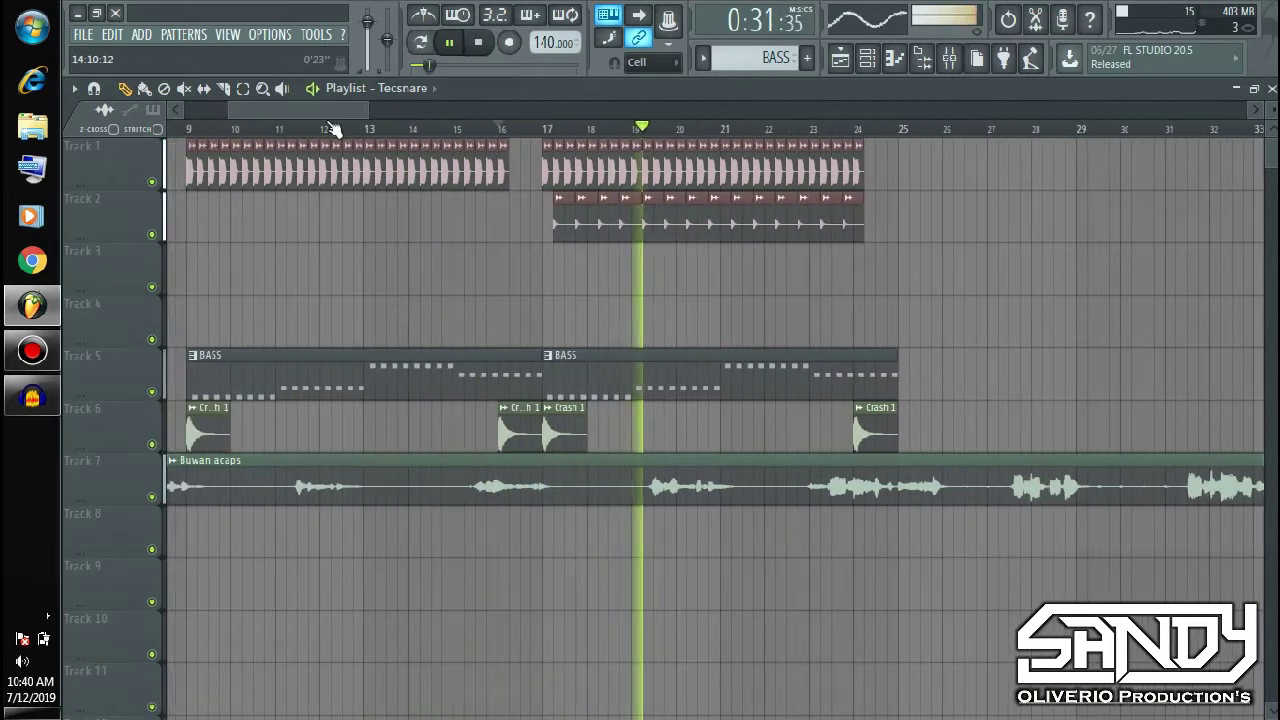
- Shorten the second BASS clip on Track 5 so it ends at bar 24, and stop playback
drag(371, 109, 363, 108)
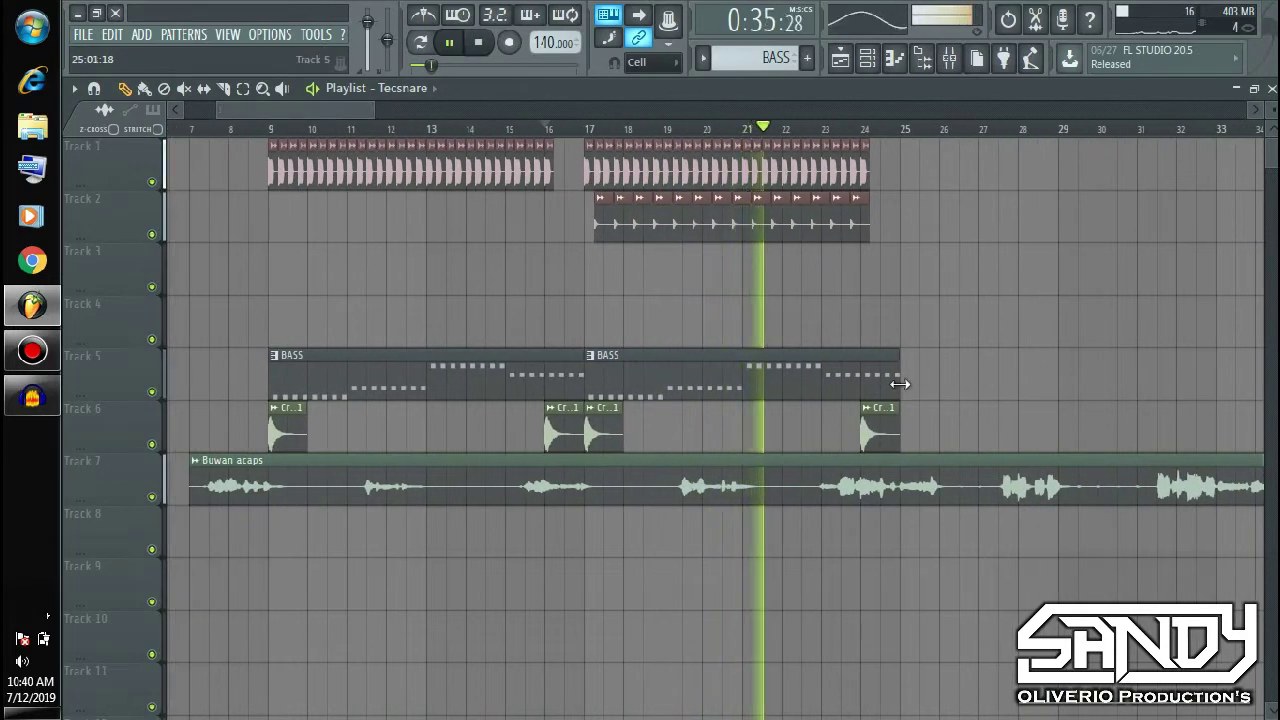
drag(899, 375, 862, 368)
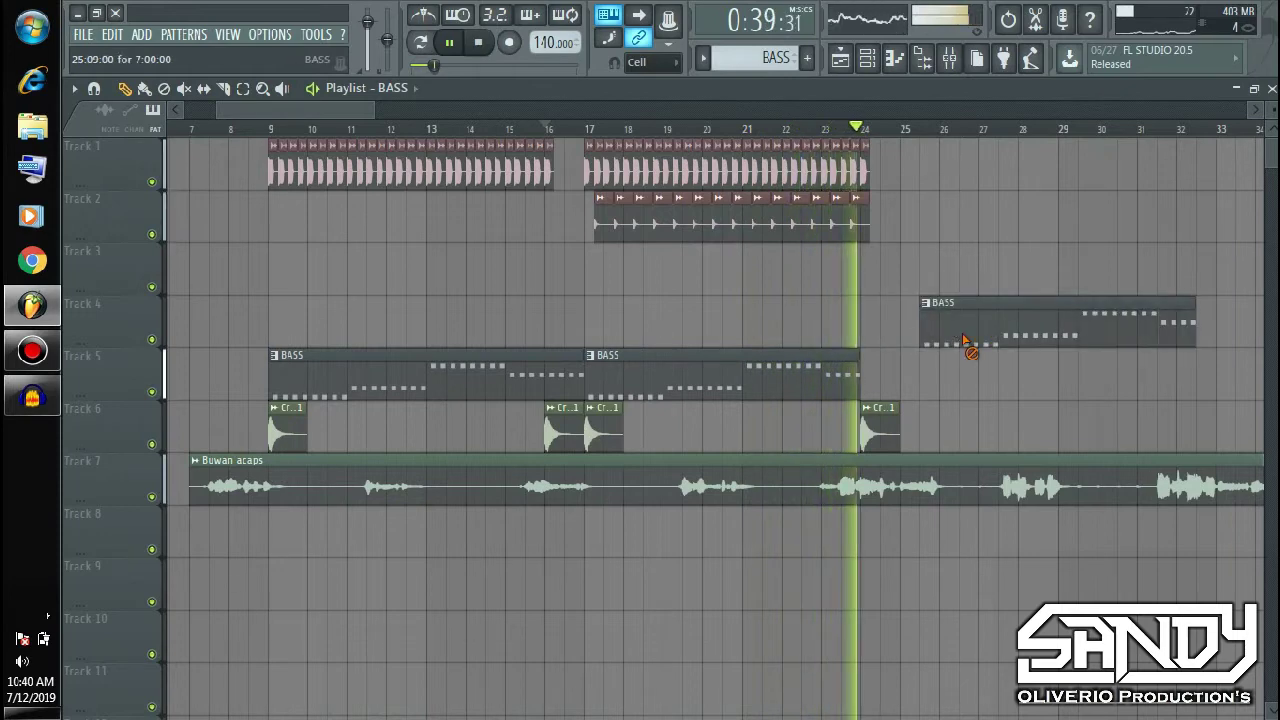
key(space)
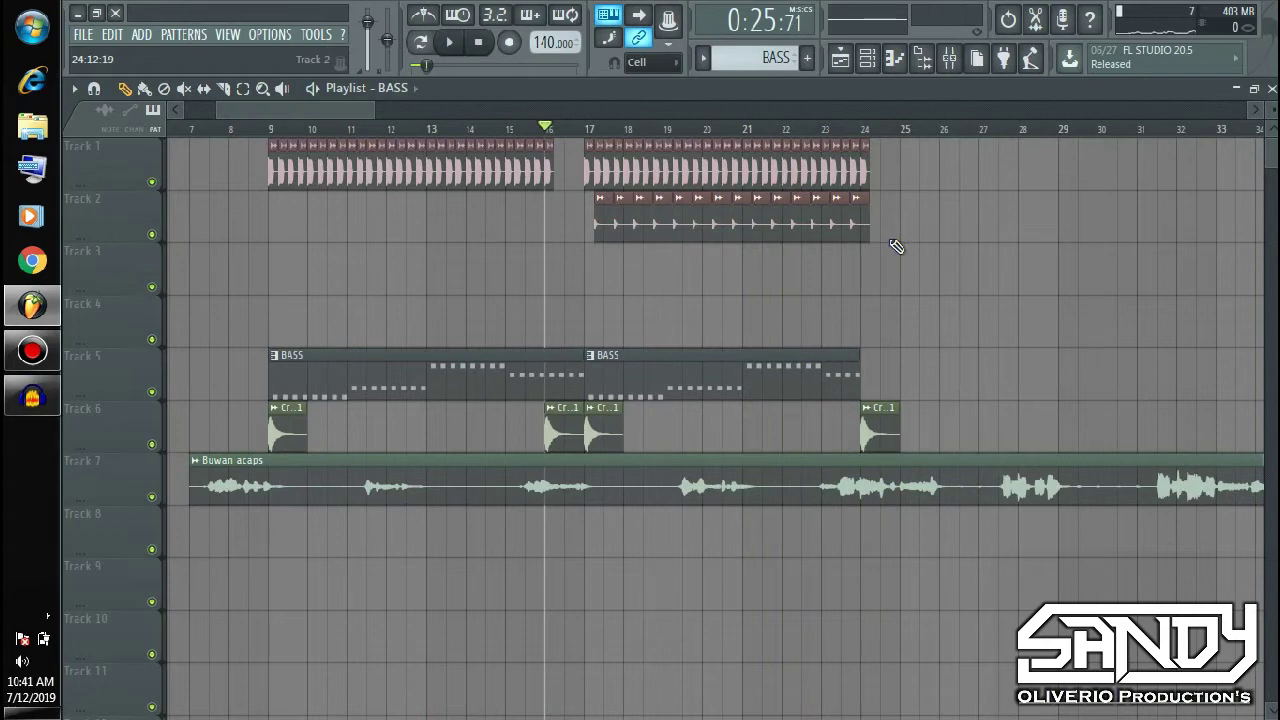
- Browse the sample library to ALL VEC's, Vengeance Essential Clubsounds Vol.4, VEC4 Loops 140 BPM, and open the VEC4 Fills folder
click(924, 59)
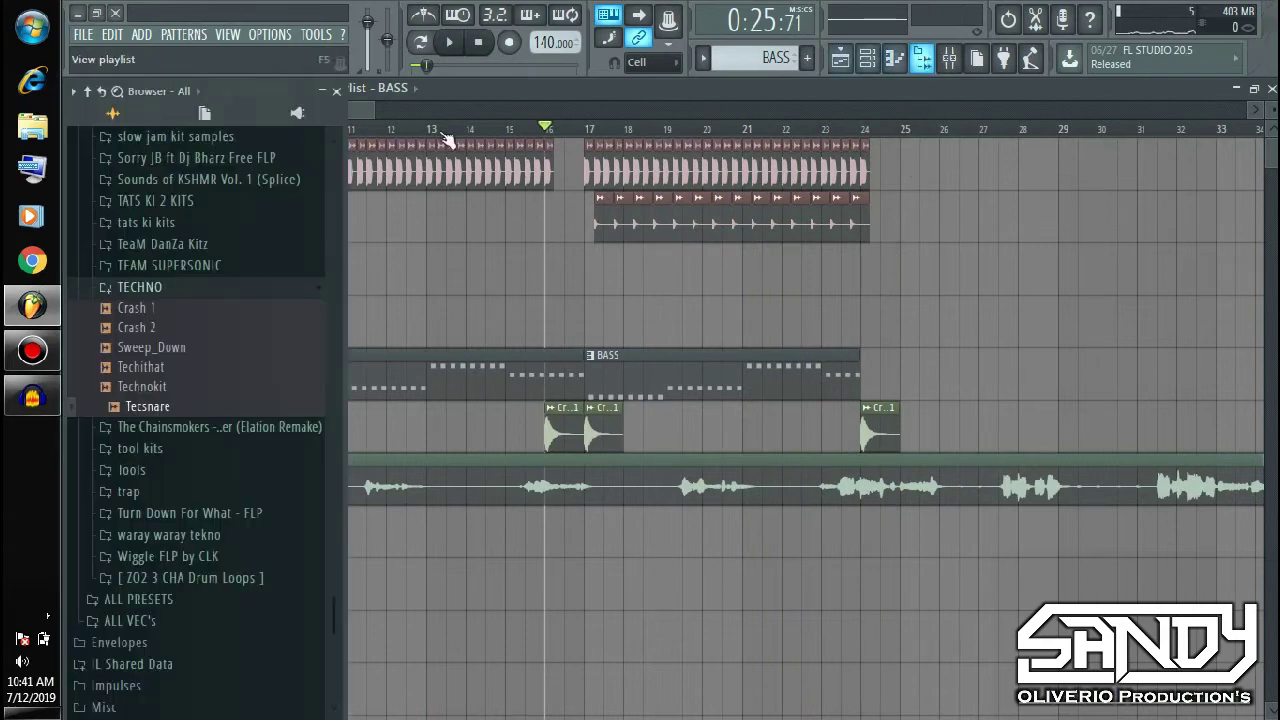
click(155, 290)
click(160, 502)
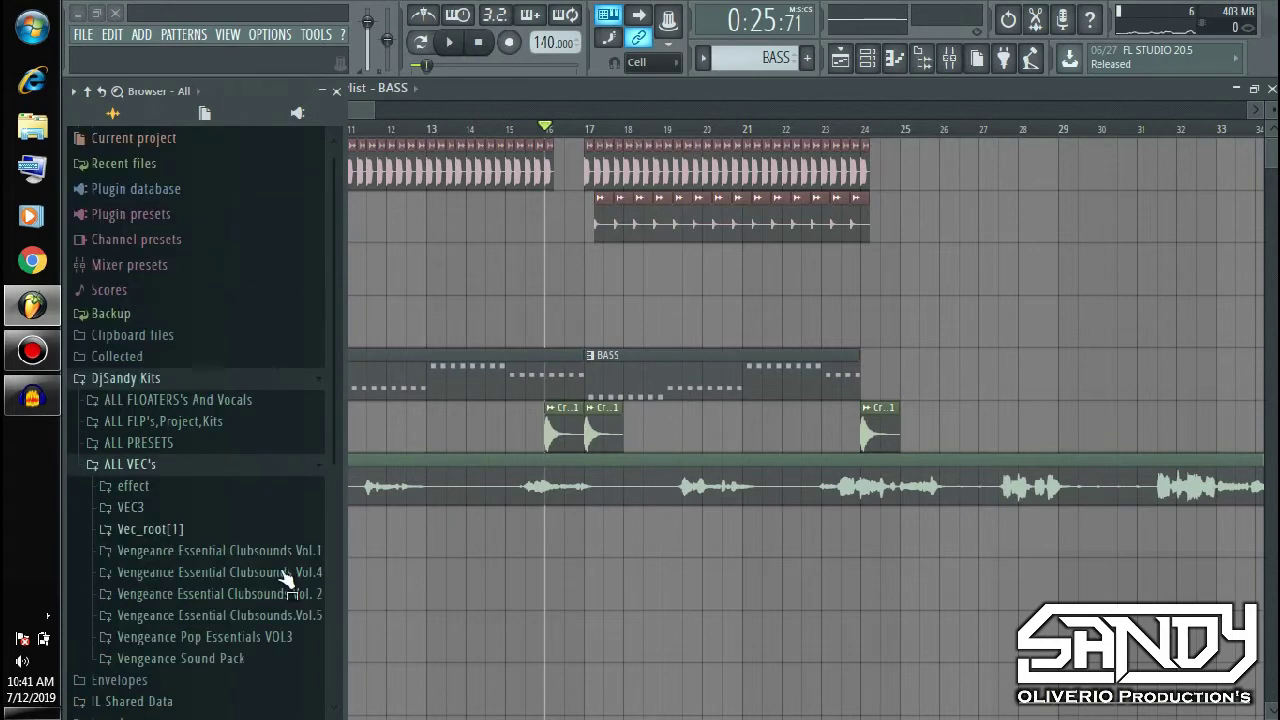
click(314, 576)
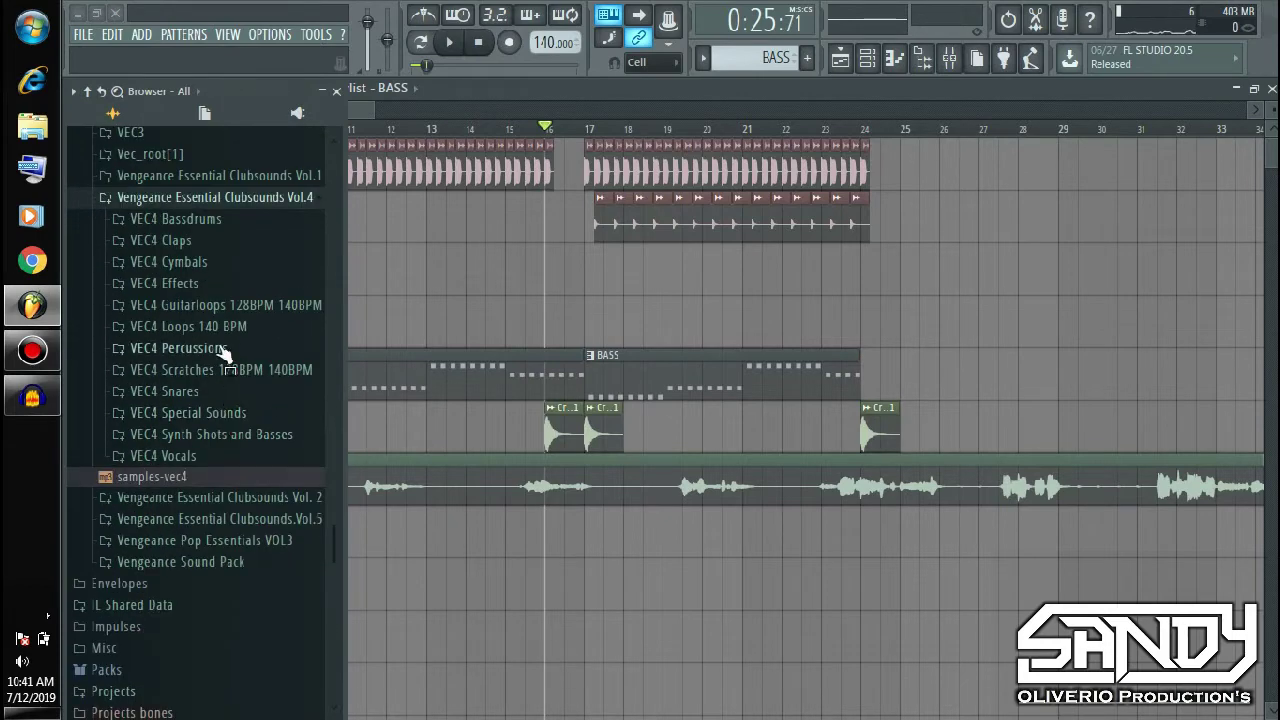
click(236, 310)
click(236, 312)
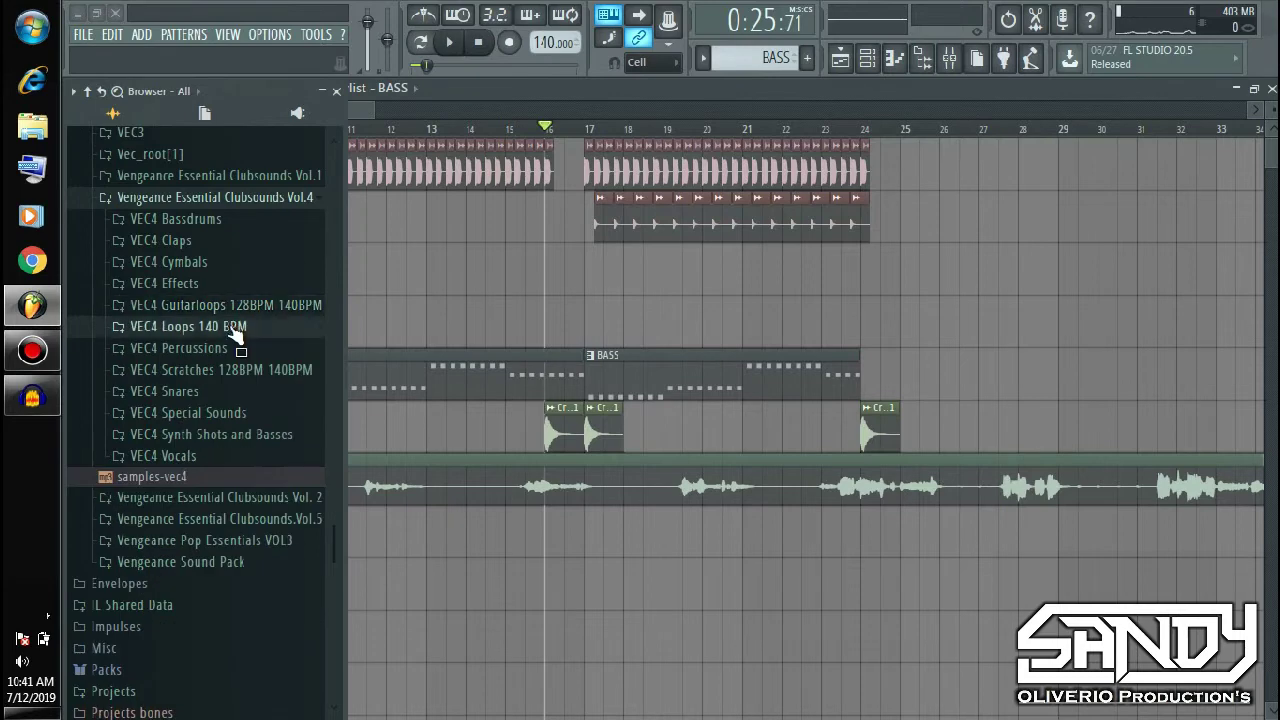
click(229, 329)
click(229, 375)
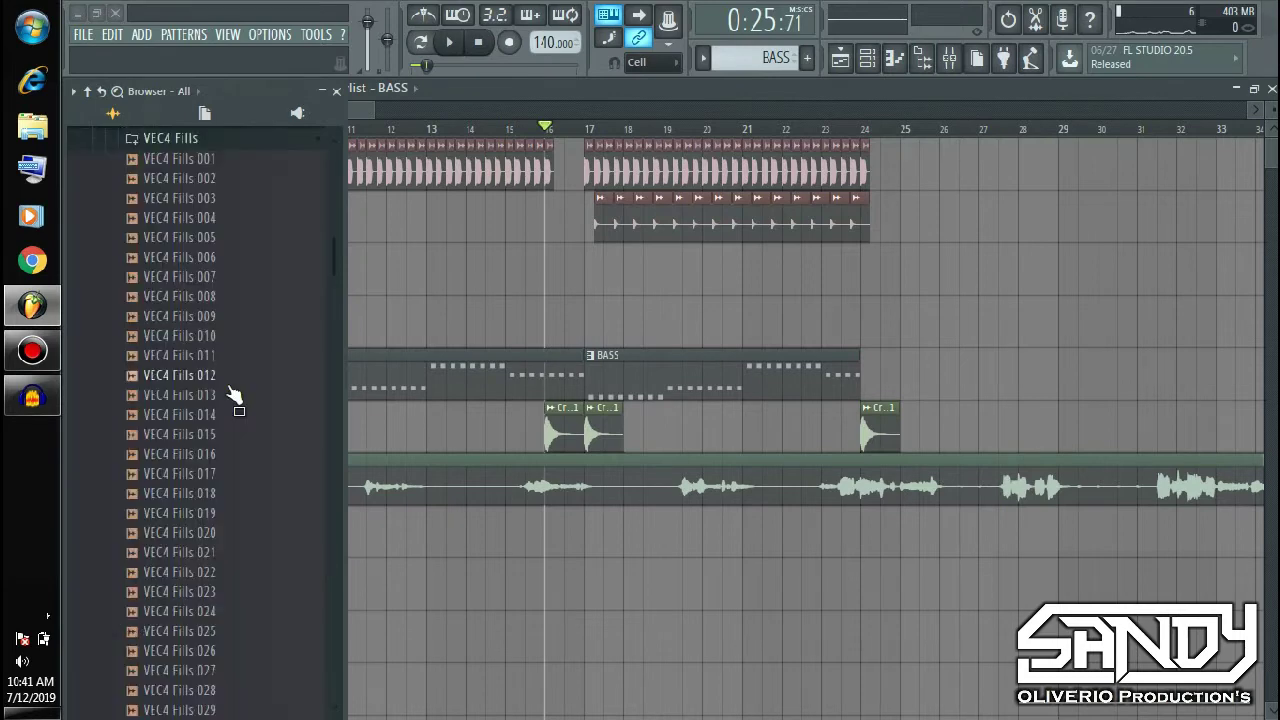
- Audition the samples in the VEC4 Fills folder up to VEC4 Fills 021 to choose a drum fill
click(231, 394)
click(228, 238)
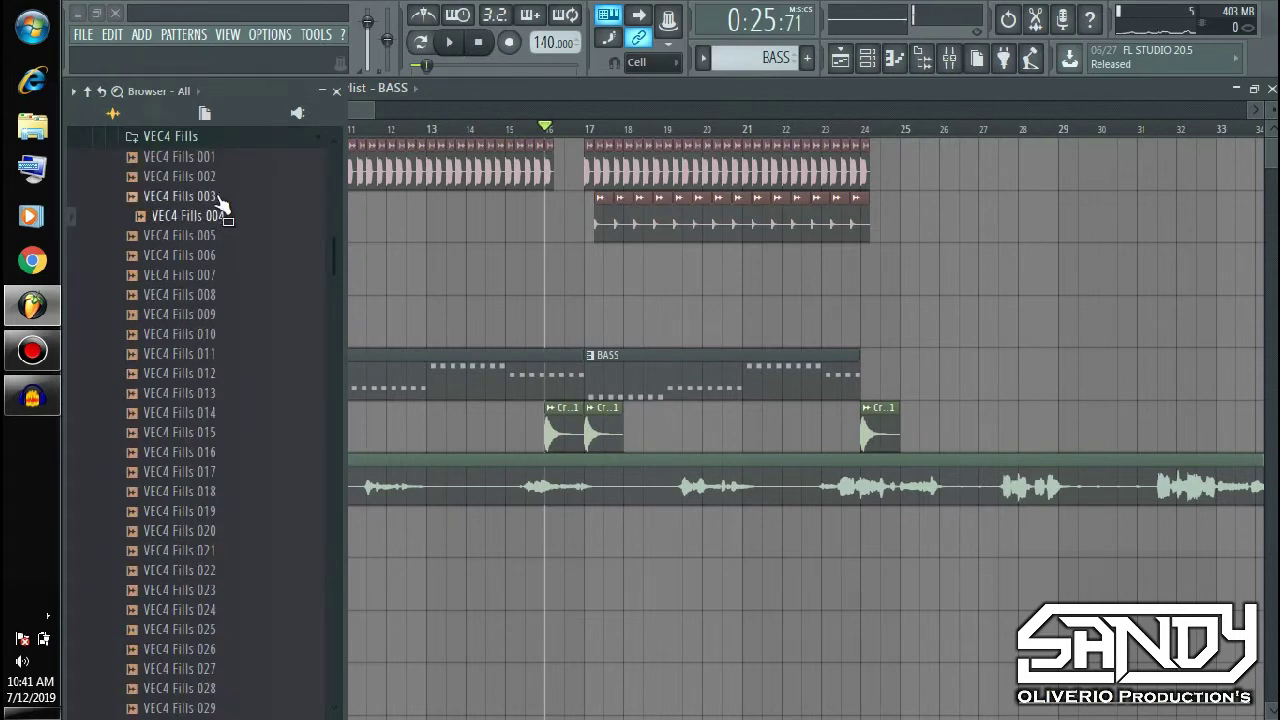
key(Up)
key(Up)
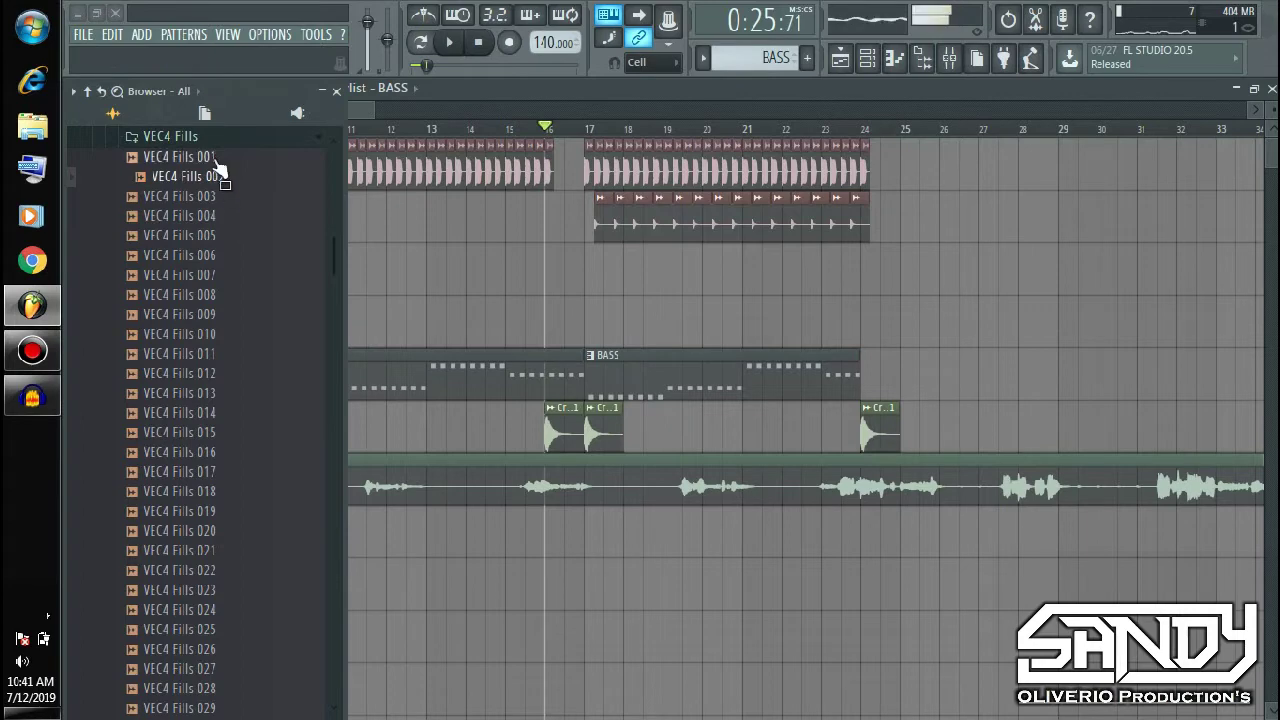
click(214, 160)
click(214, 257)
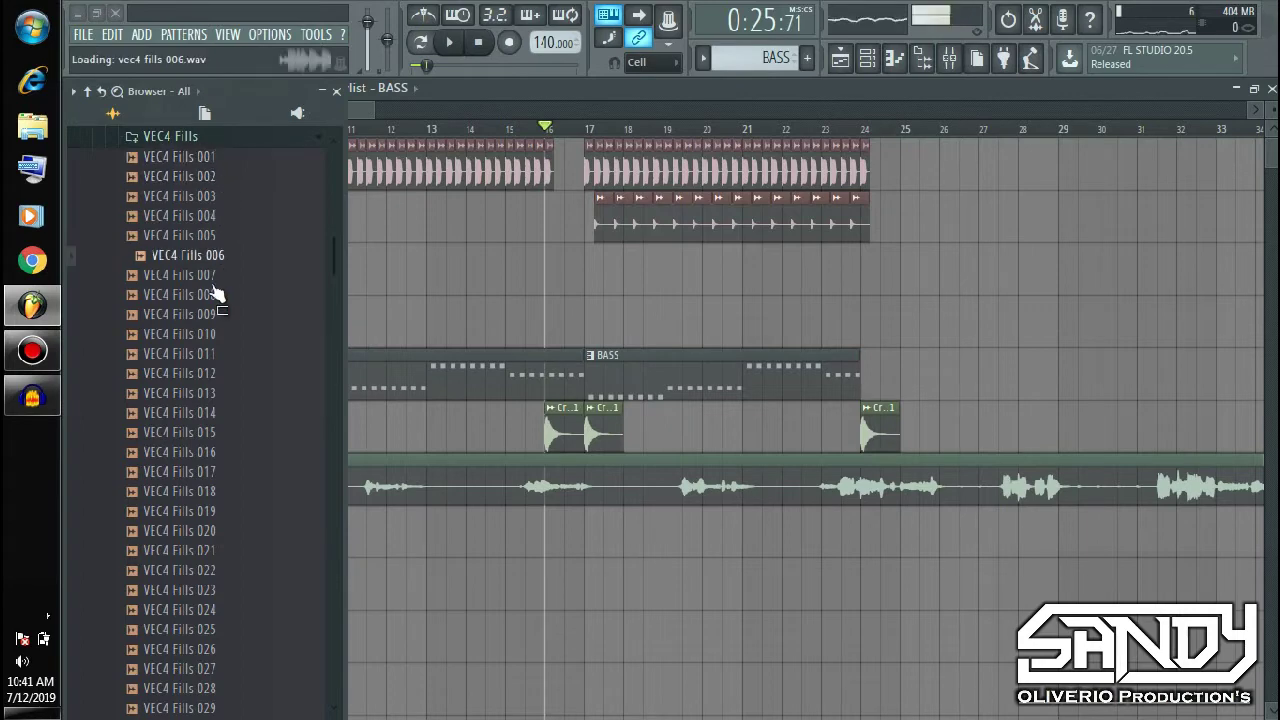
click(215, 294)
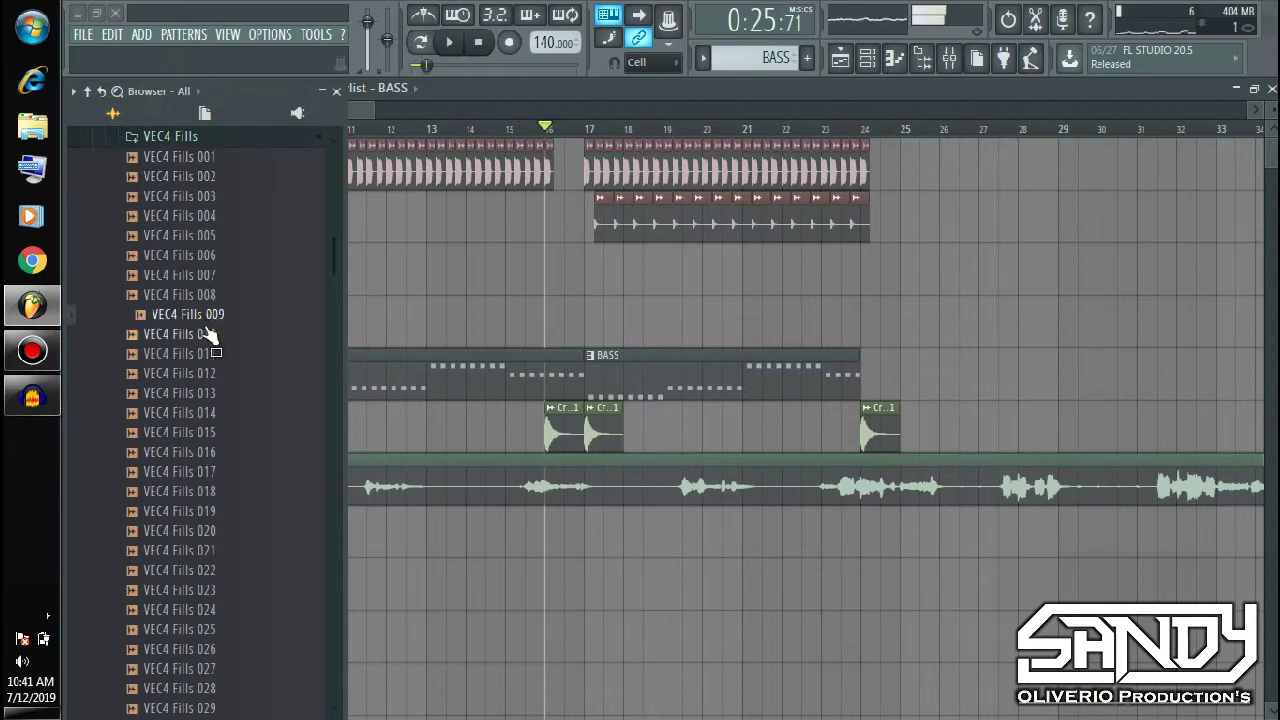
click(210, 337)
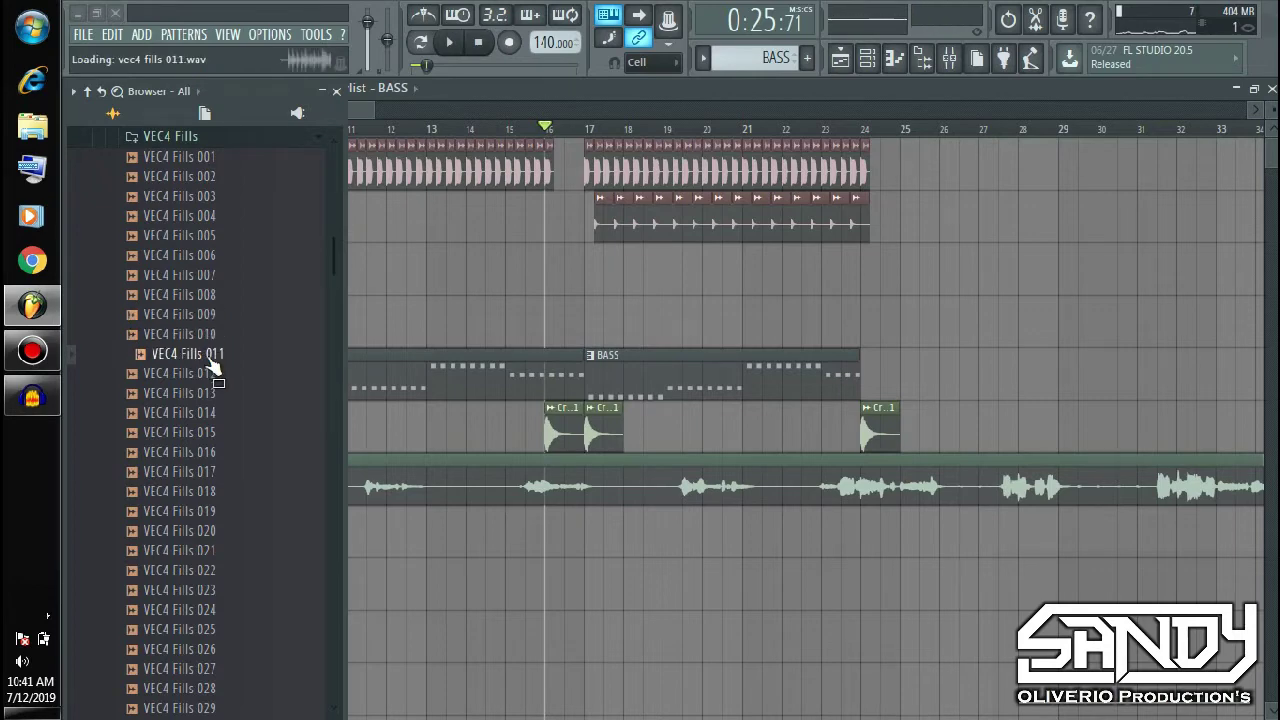
click(211, 379)
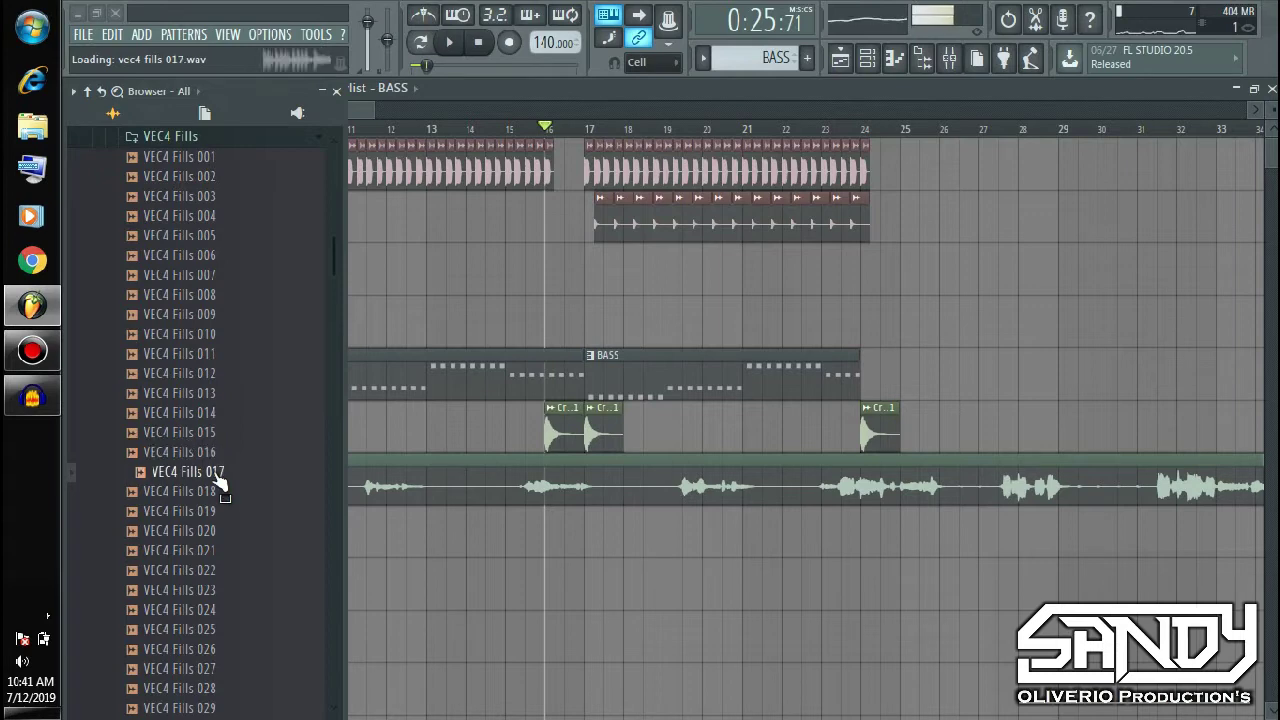
click(213, 511)
click(212, 531)
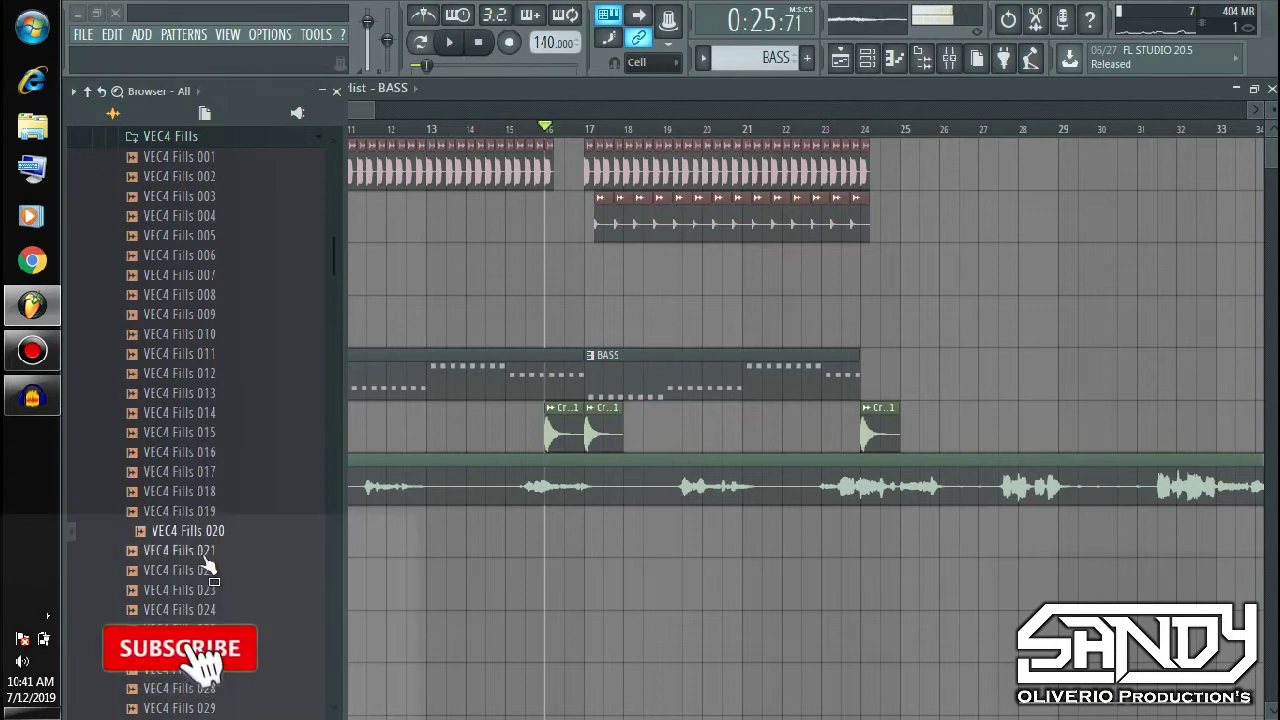
click(207, 551)
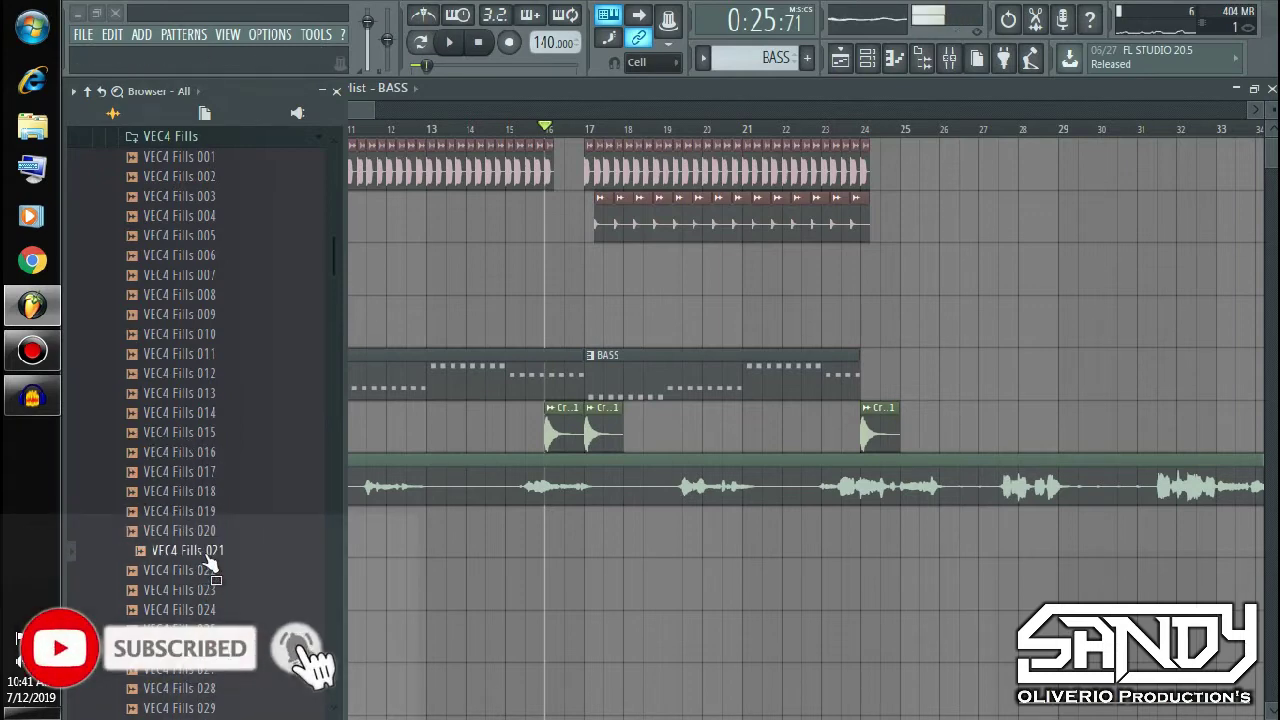
- Place VEC4 Fills 021 on Track 4 at bar 24, start playback and close the sample browser
drag(210, 565, 882, 325)
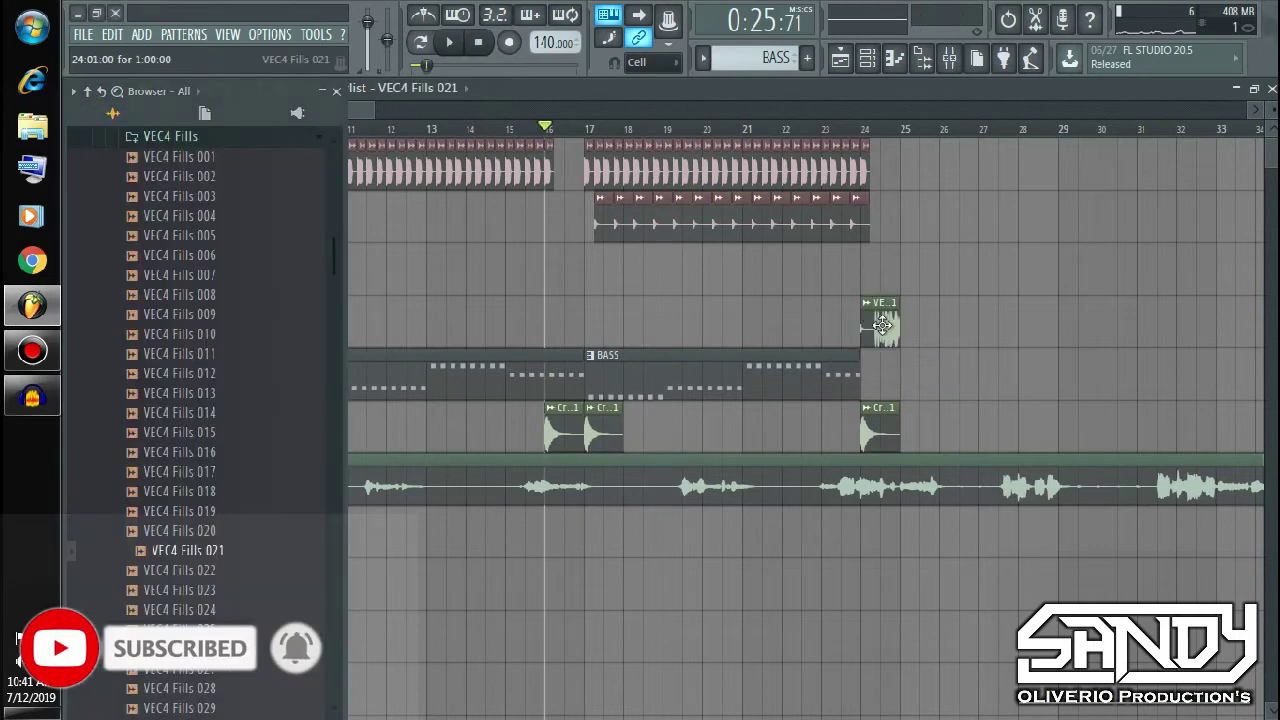
double_click(882, 325)
key(space)
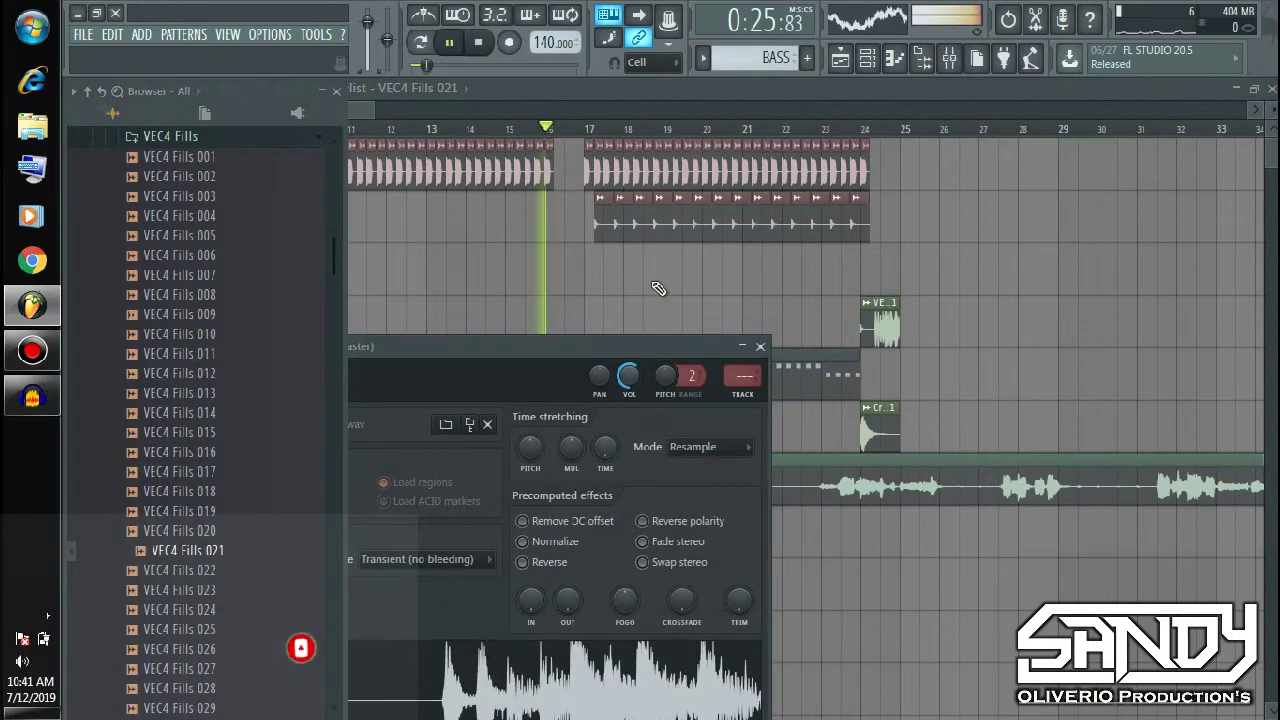
key(Escape)
click(336, 90)
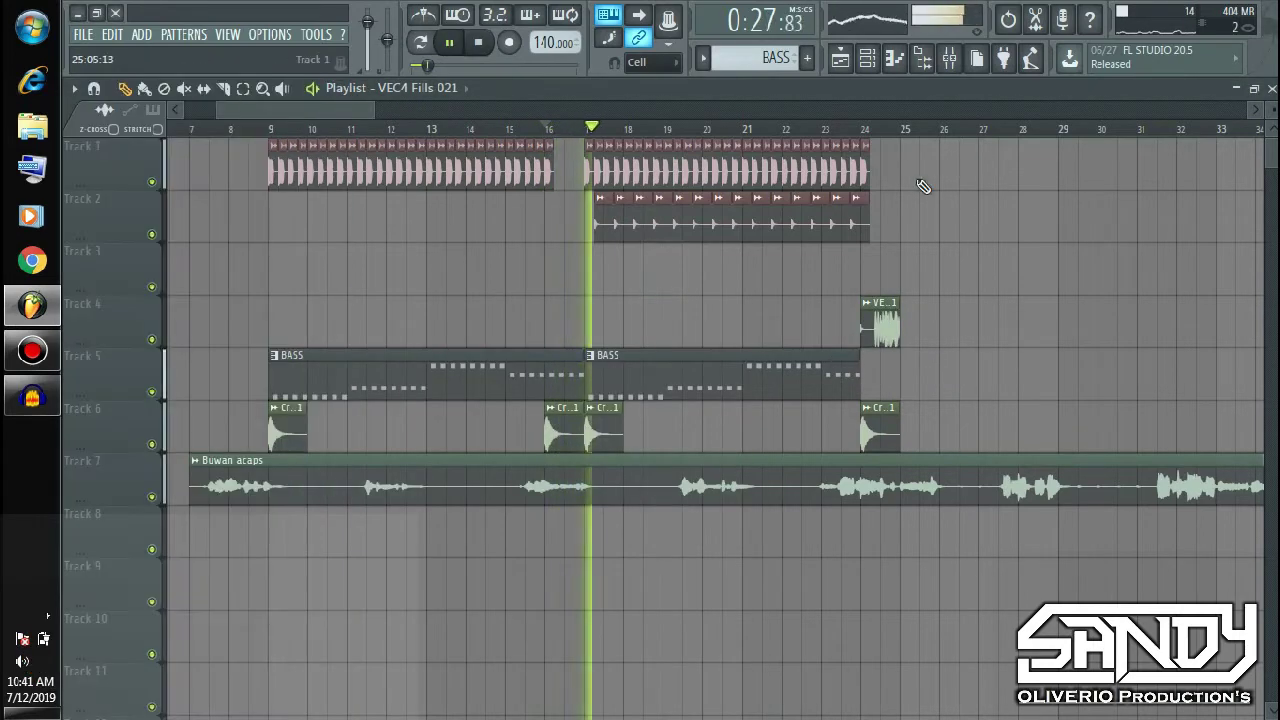
- Duplicate the kicks, snares, BASS clip and crashes of the second section so the copies start at bar 25
drag(906, 238, 578, 142)
drag(608, 212, 913, 236)
drag(922, 450, 920, 391)
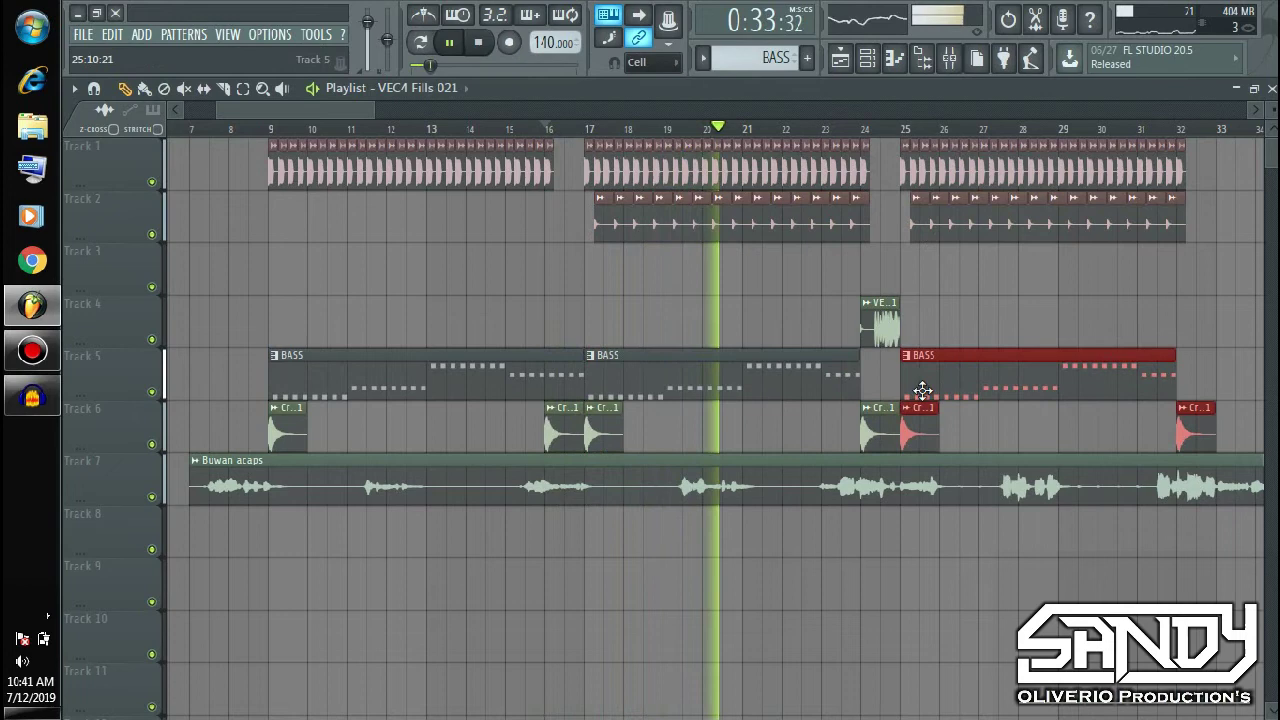
click(936, 306)
- Lower the VEC4 Fills 021 channel volume to 57% while the arrangement plays, and stop playback
drag(345, 109, 366, 108)
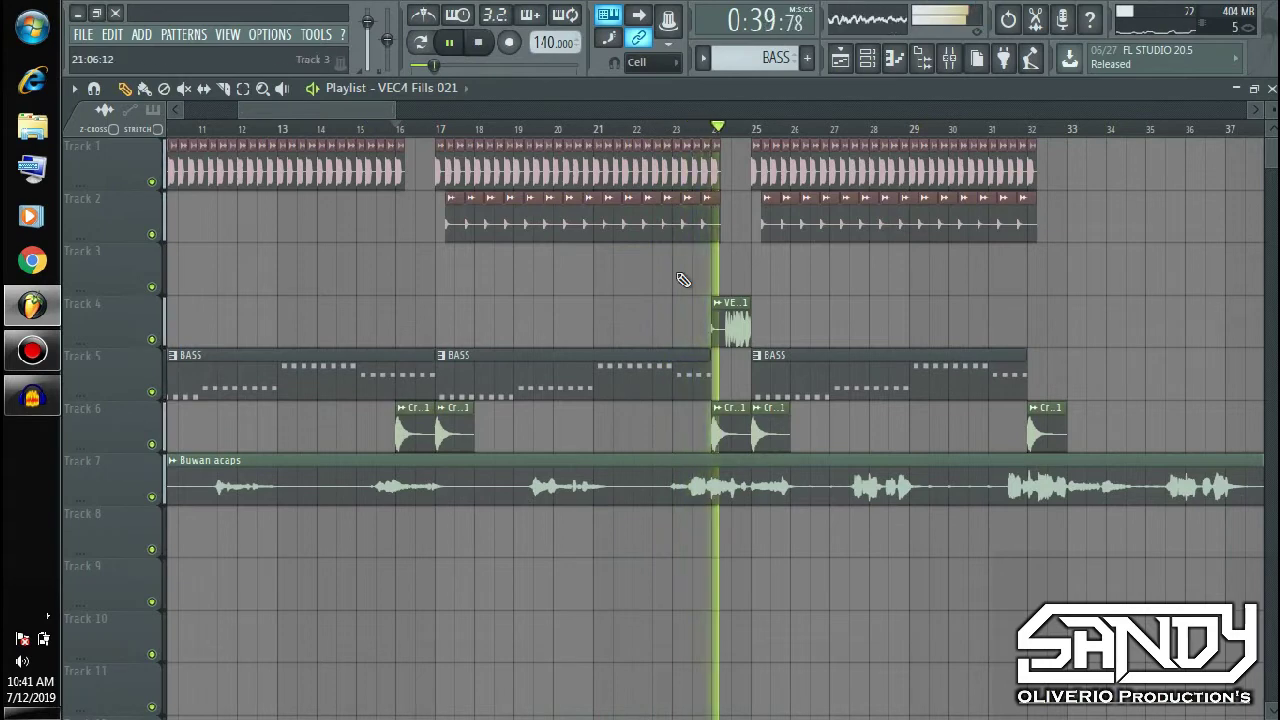
double_click(736, 322)
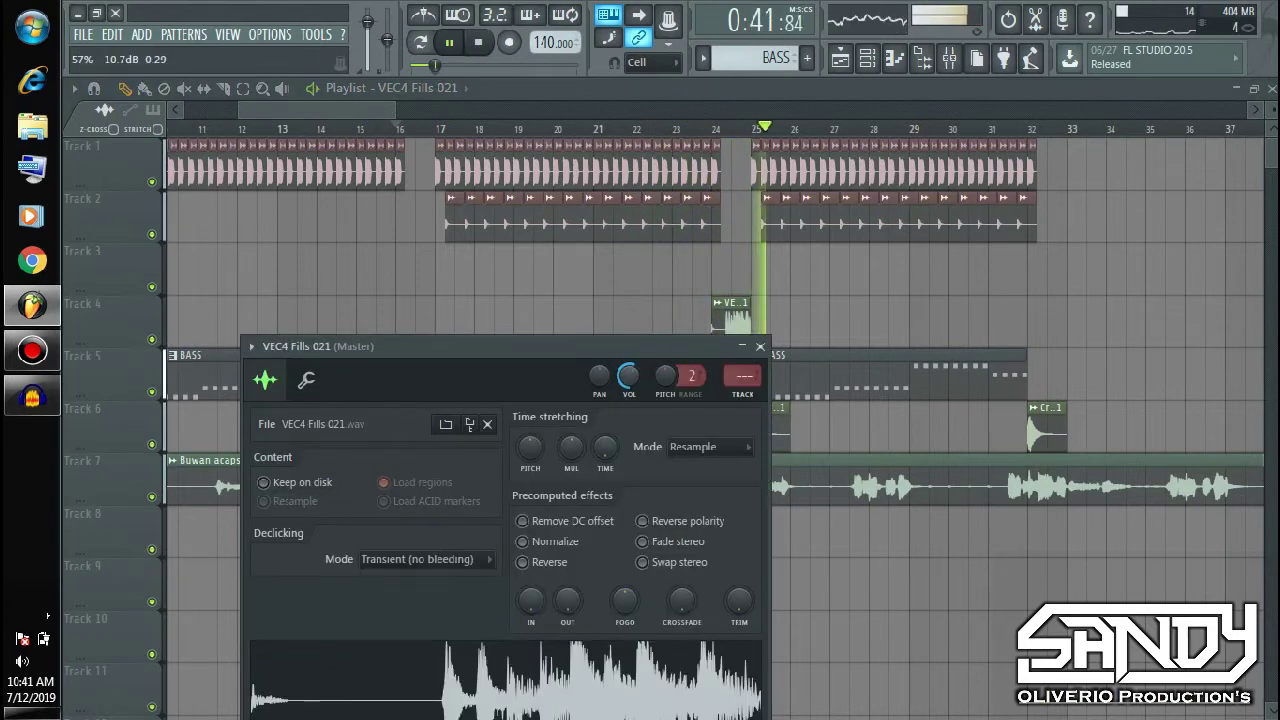
key(Escape)
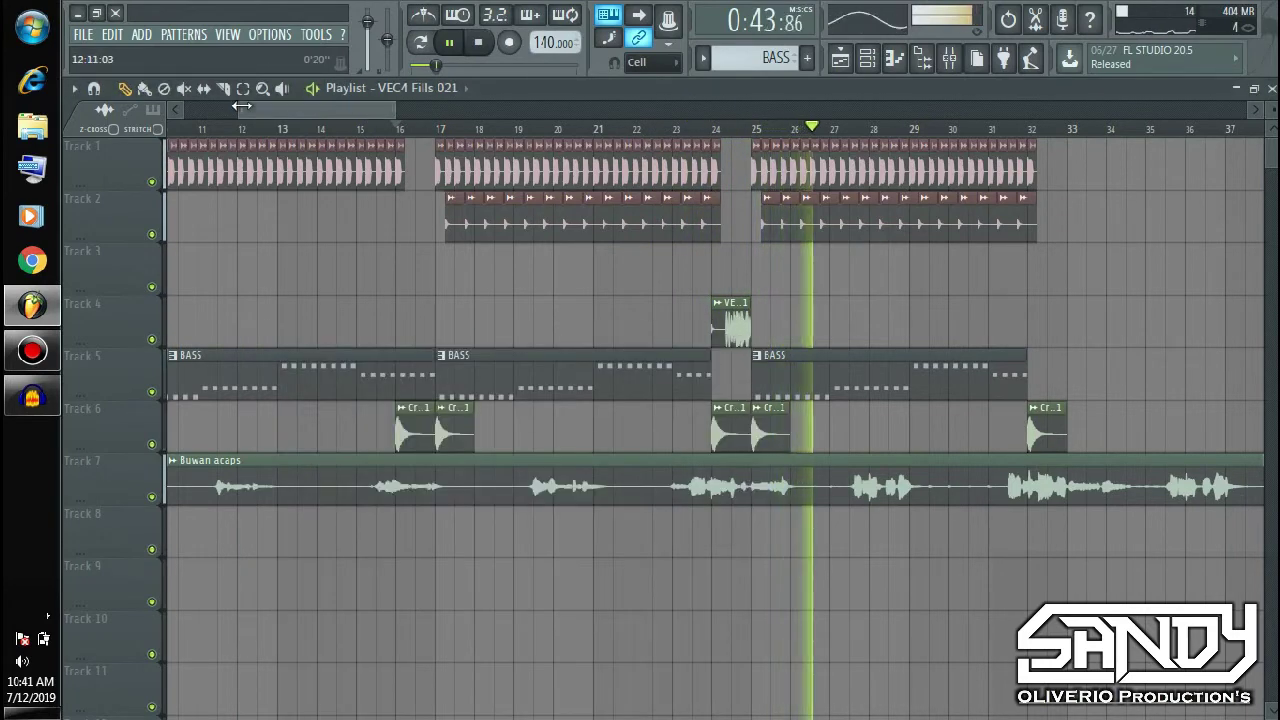
scroll(355, 138, down, 3)
scroll(986, 280, down, 1)
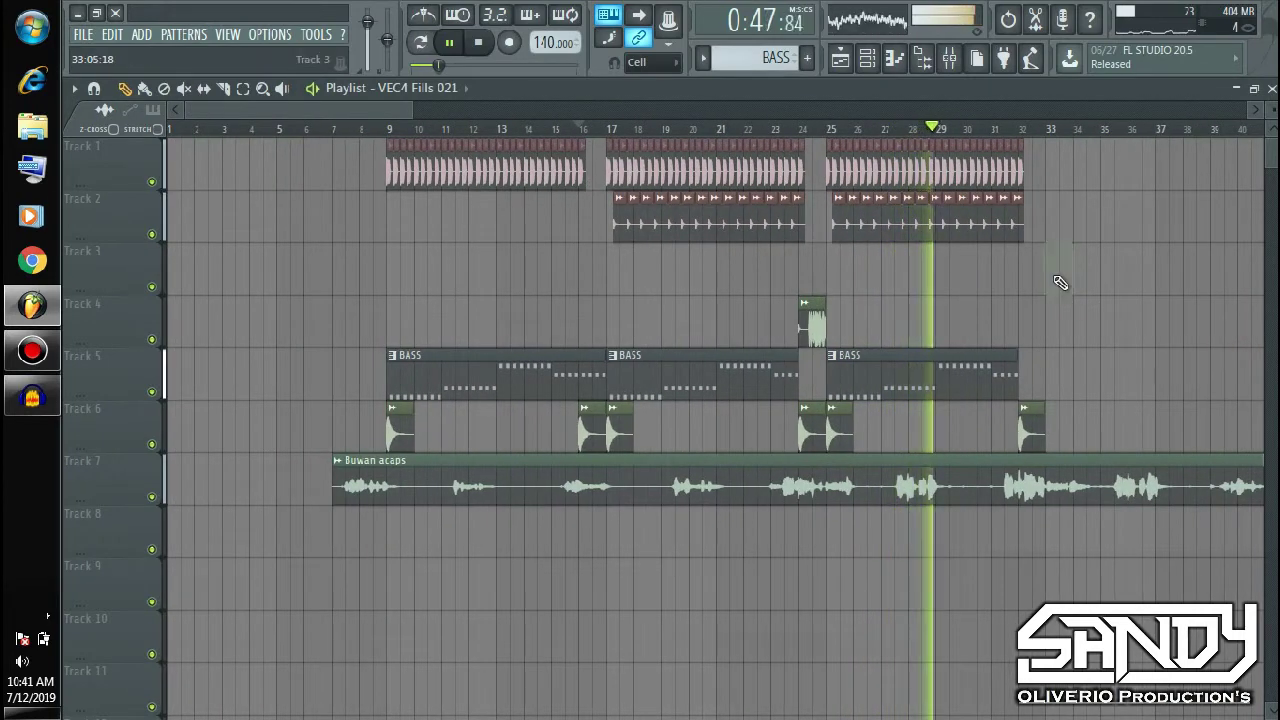
key(space)
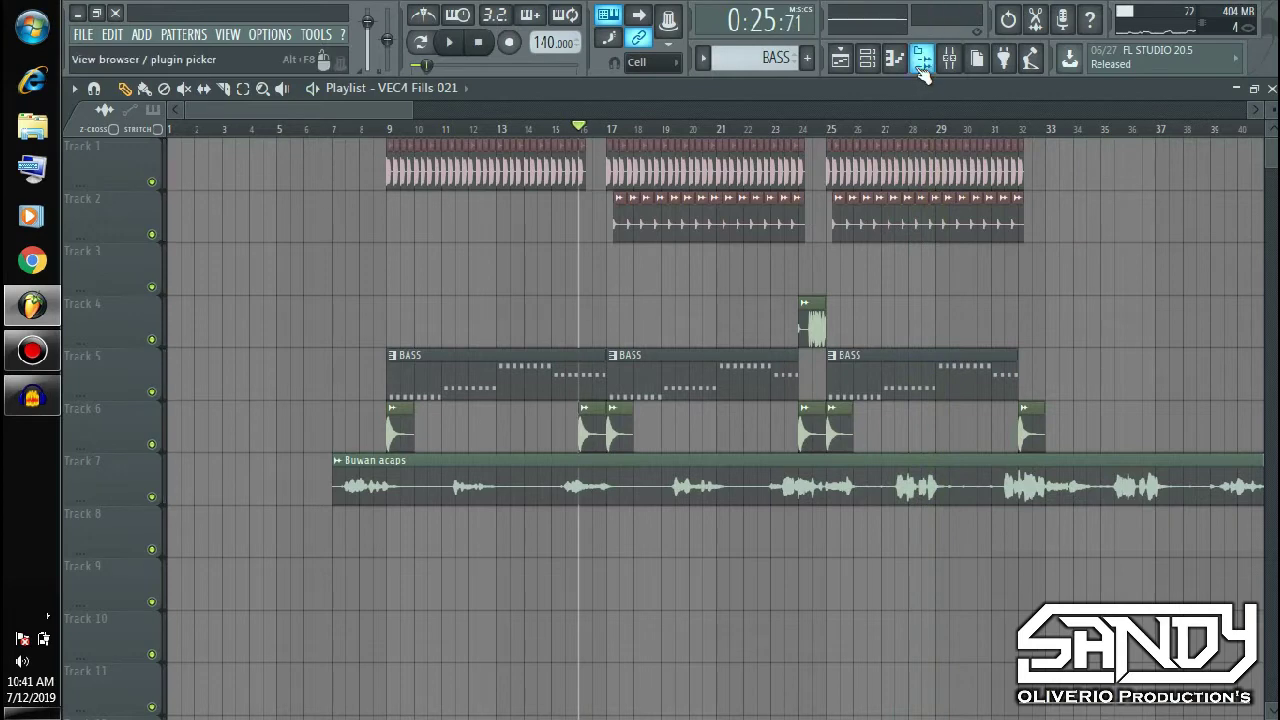
- Locate the TECHNO folder within ALL FLP's,Project,Kits in the sample browser and audition Sweep_Down
click(921, 58)
scroll(185, 280, up, 3)
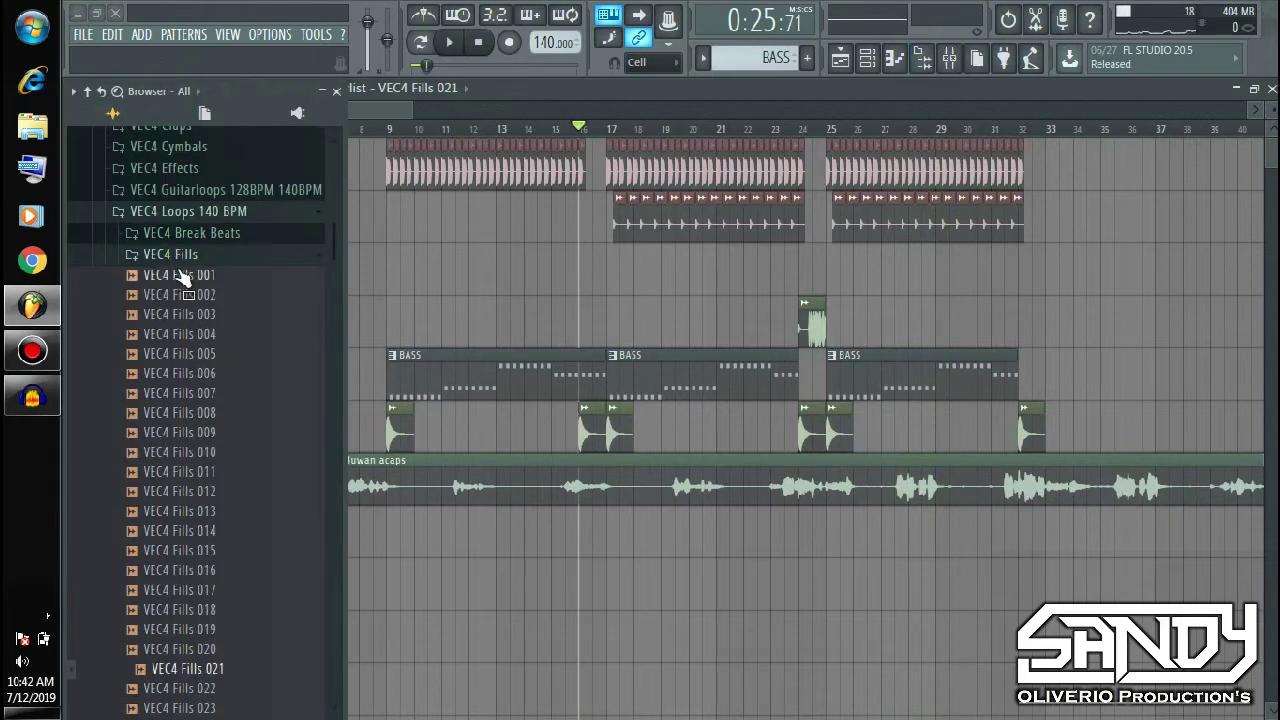
click(208, 257)
click(218, 213)
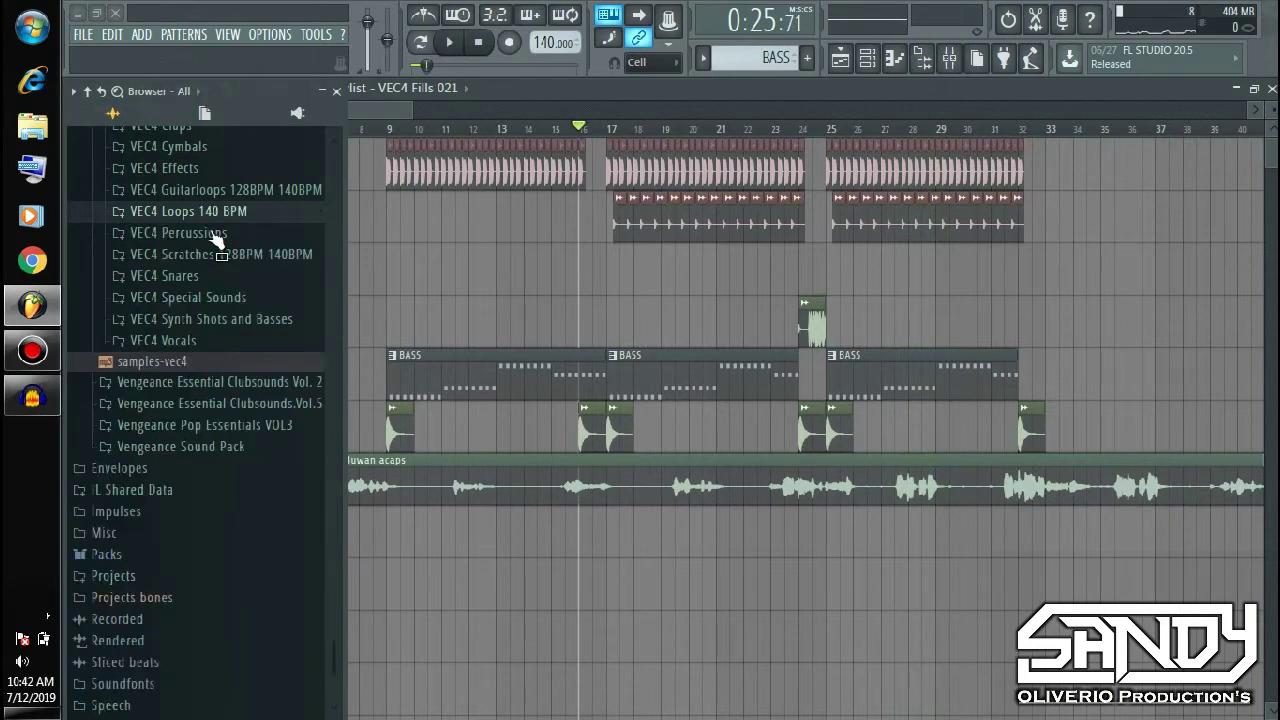
scroll(200, 250, up, 5)
click(174, 240)
click(176, 241)
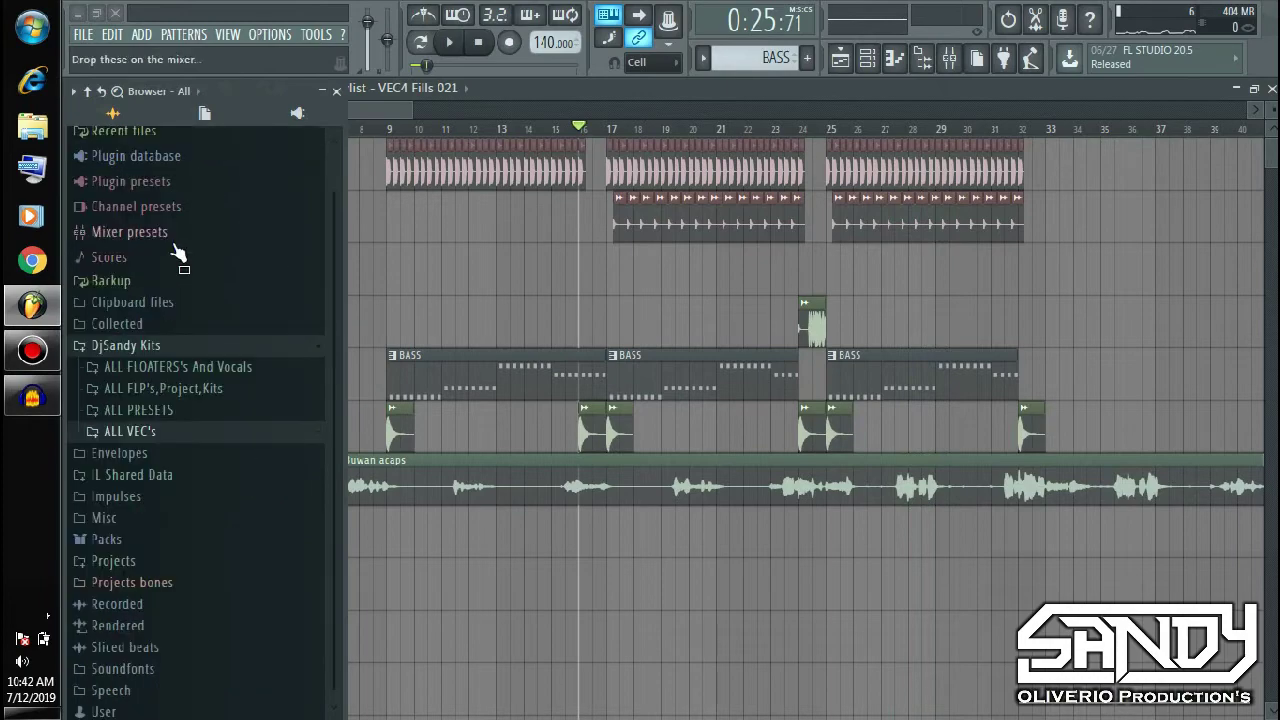
click(213, 390)
scroll(167, 415, down, 10)
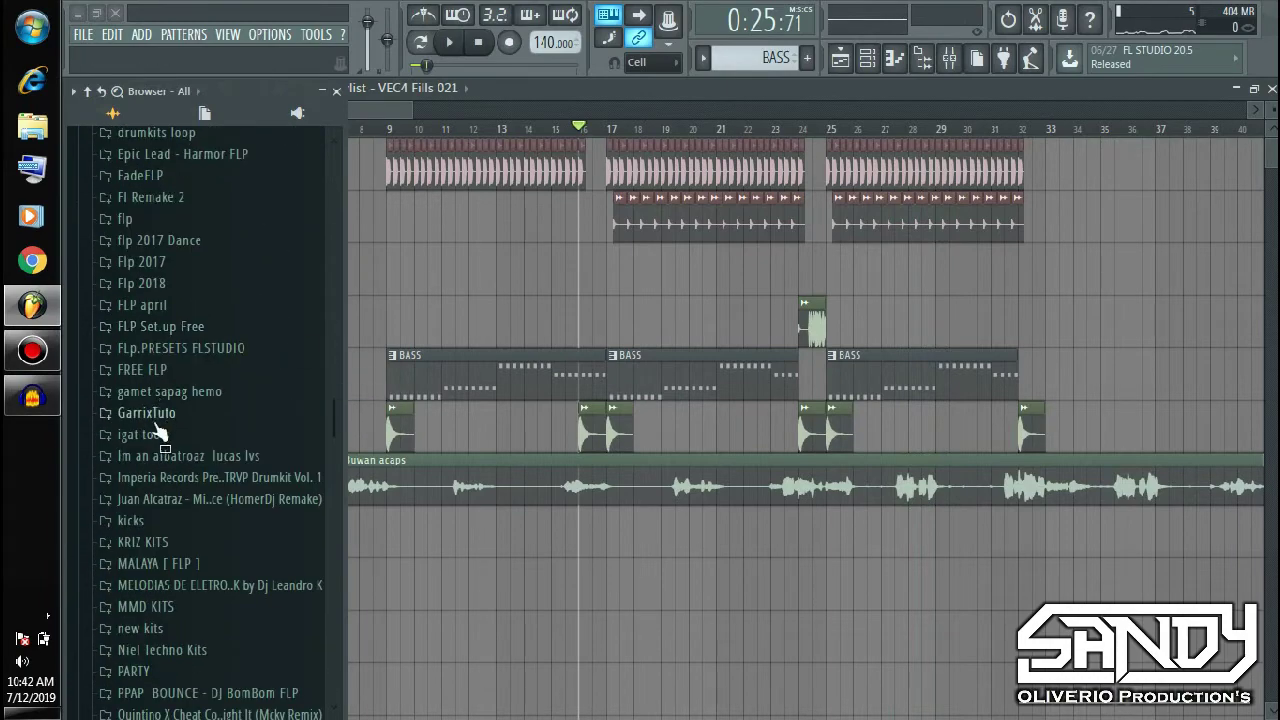
scroll(167, 415, down, 4)
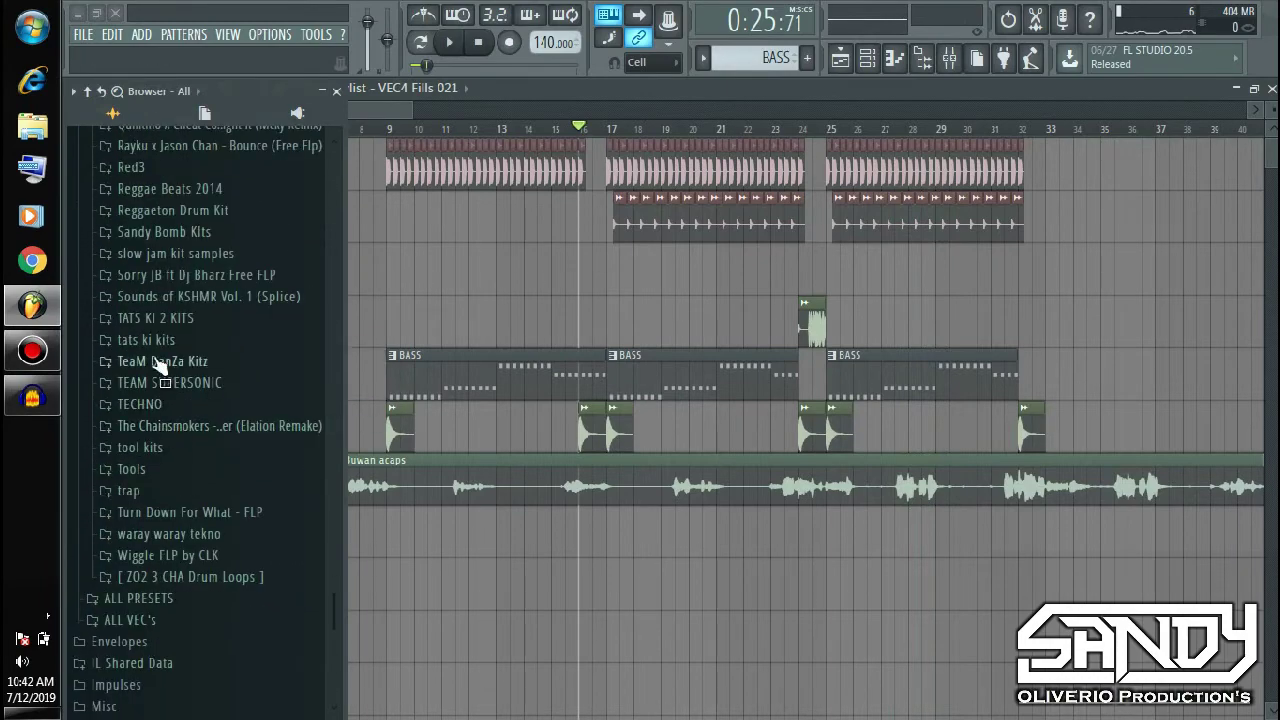
click(150, 405)
click(165, 466)
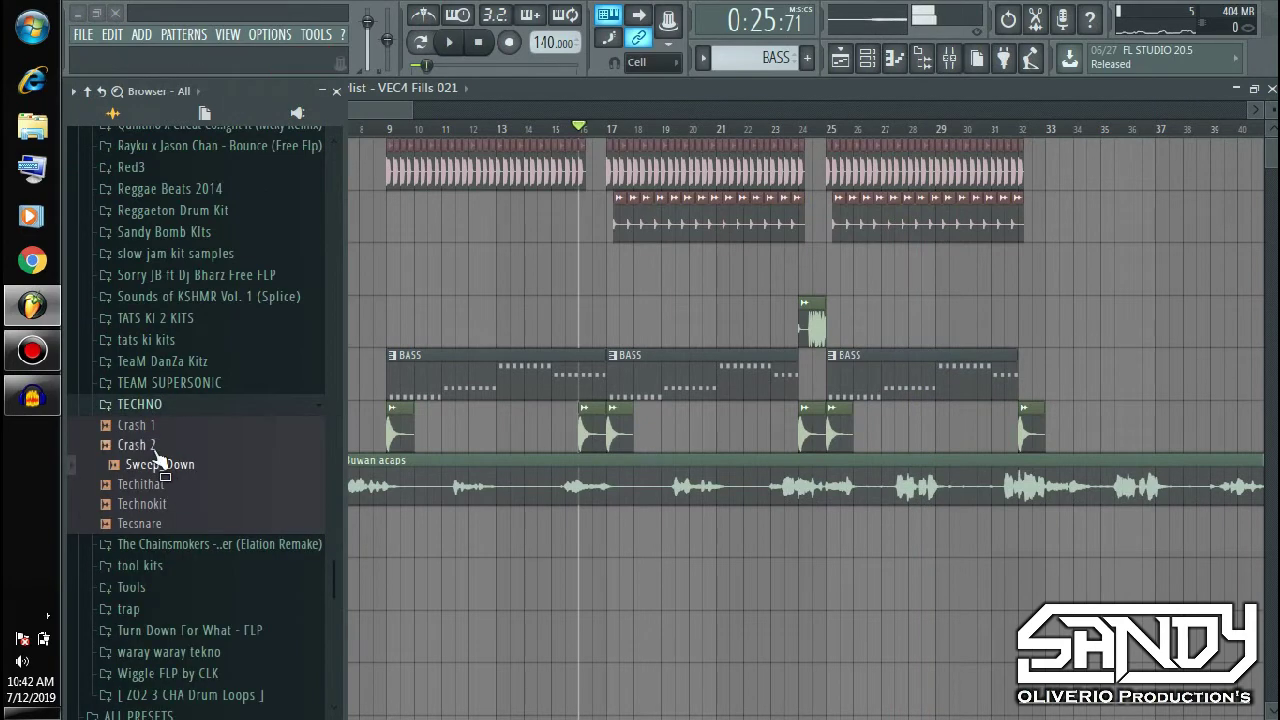
- Place Sweep_Down clips on Track 8 at bars 9, 17 and 25
drag(438, 530, 388, 540)
click(614, 545)
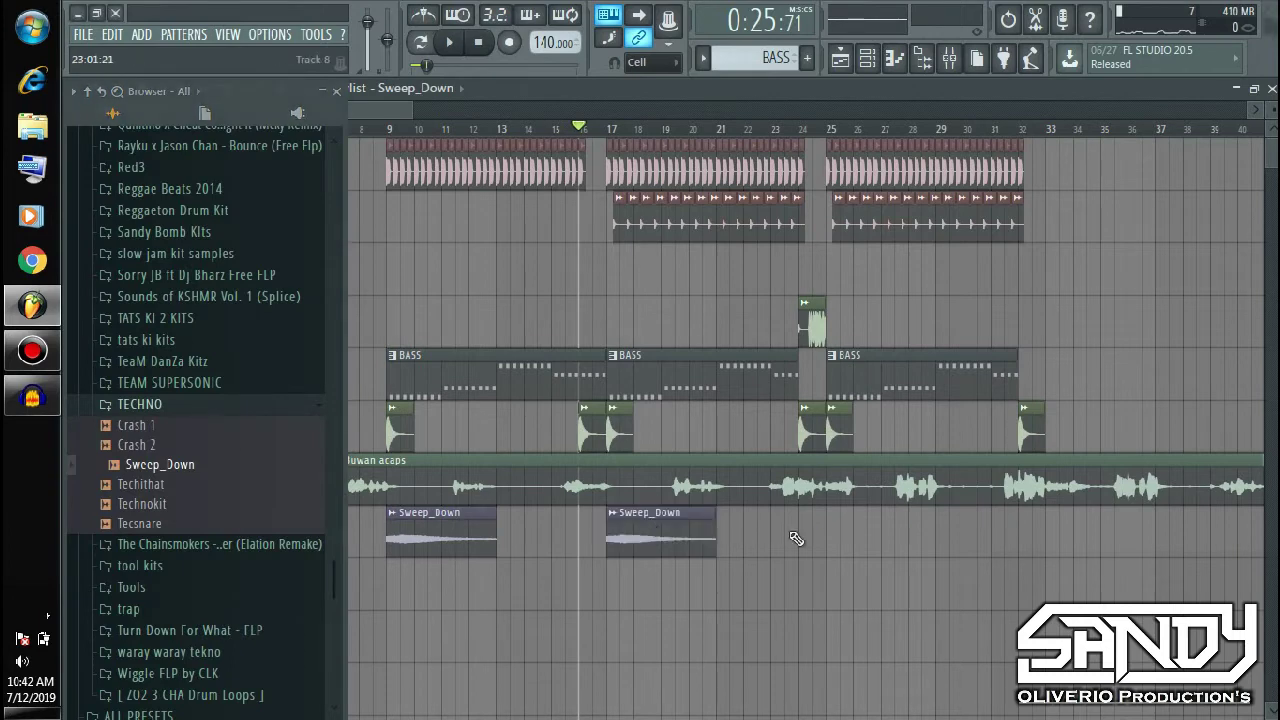
click(838, 535)
- Adjust the Sweep_Down channel volume while the arrangement plays, close the sample browser and stop playback
double_click(838, 525)
key(space)
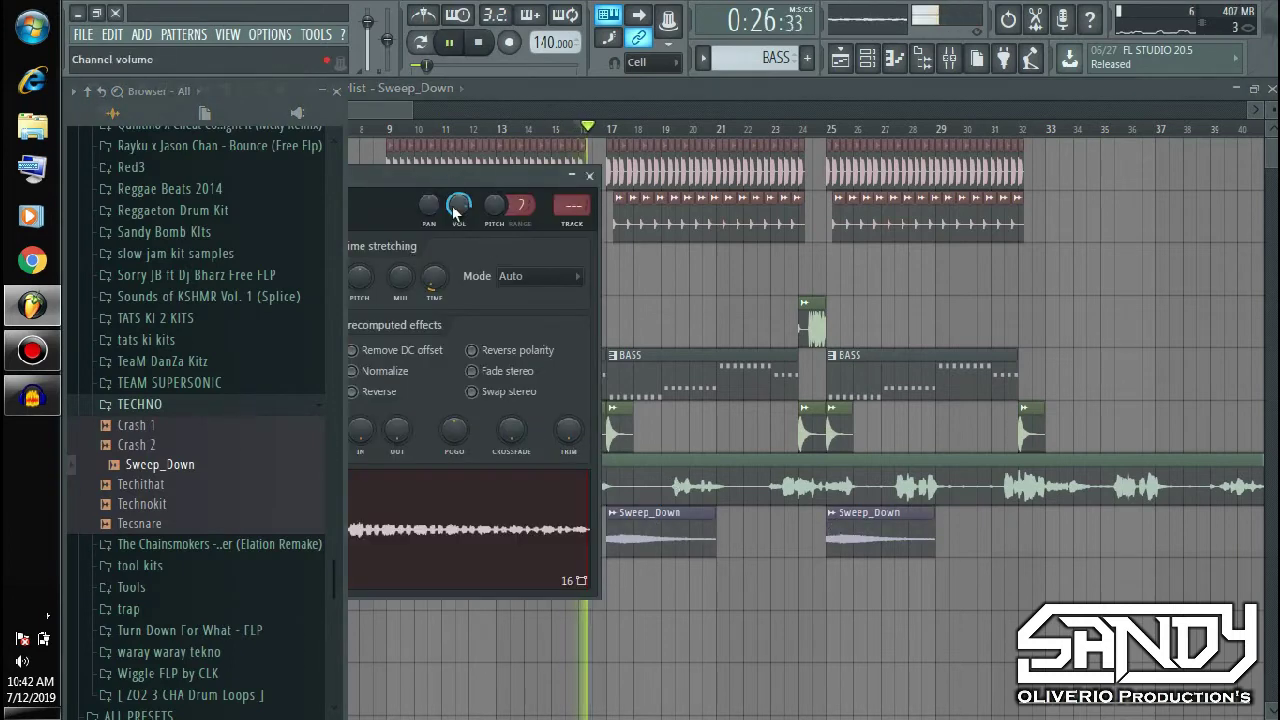
click(589, 175)
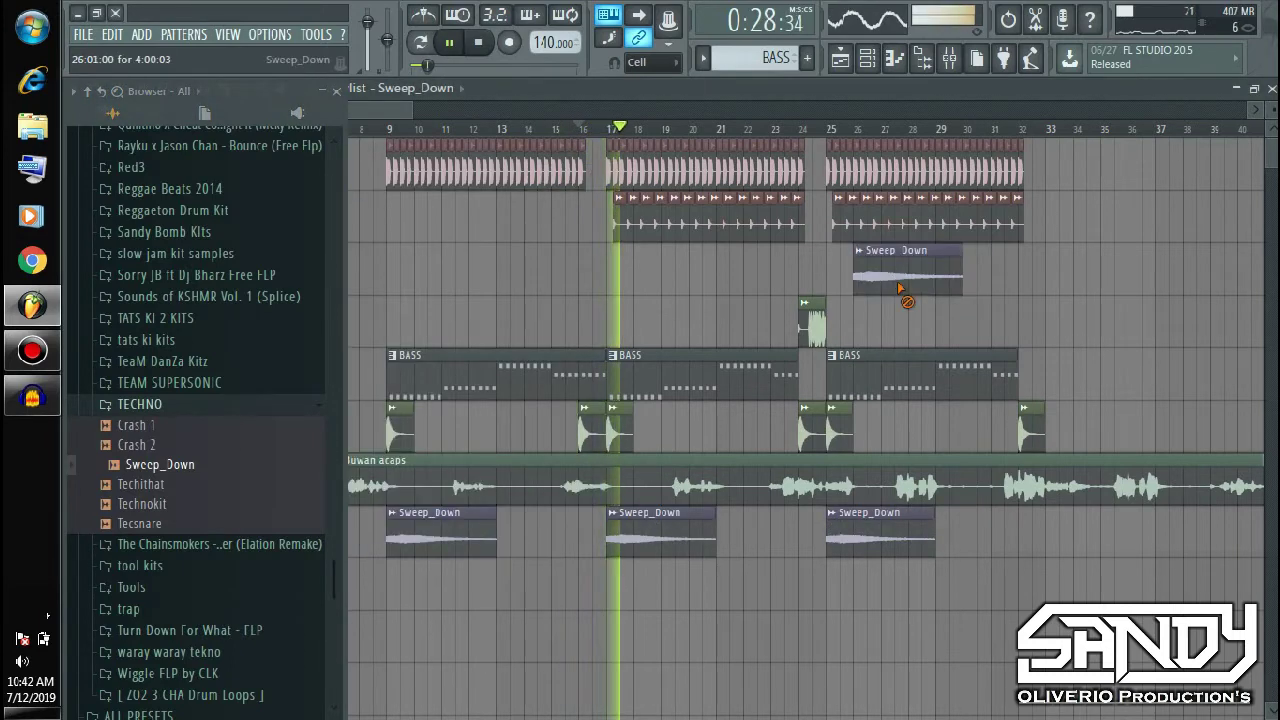
click(336, 91)
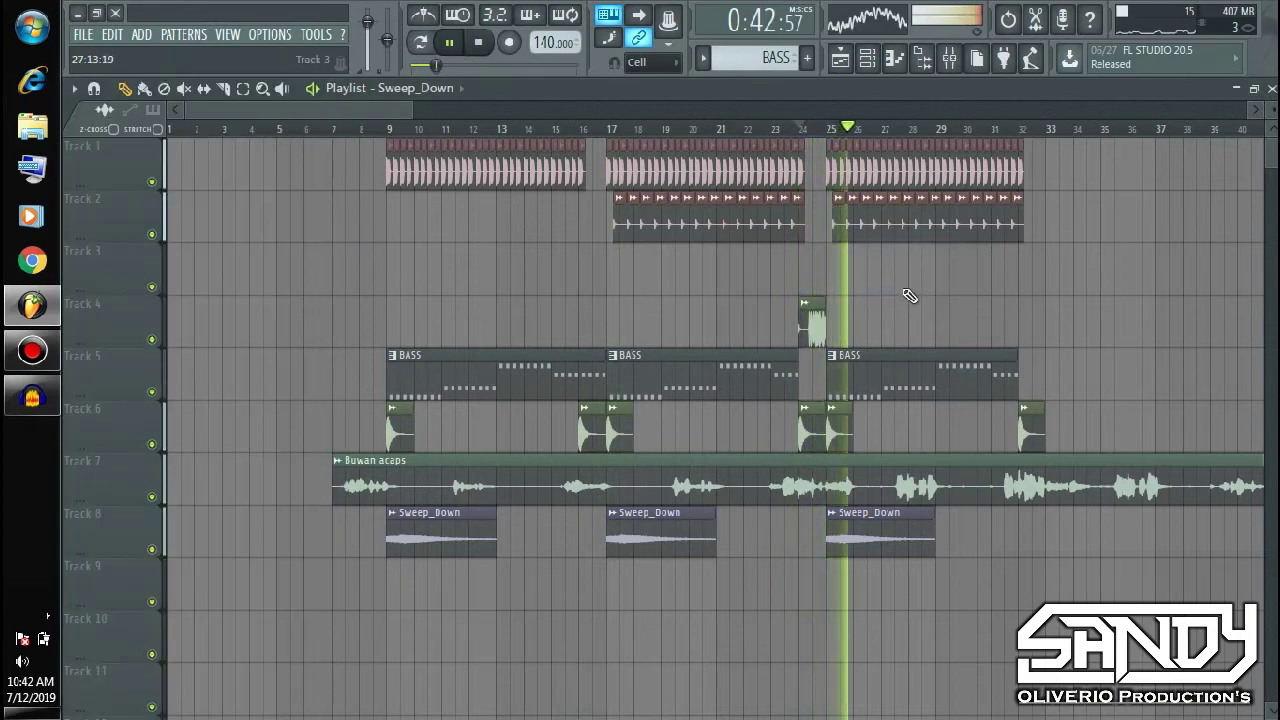
key(space)
- Find the hey sample in the TeaM DanZa Kitz folder, place it on Track 3 at bar 25 and close the browser
click(922, 60)
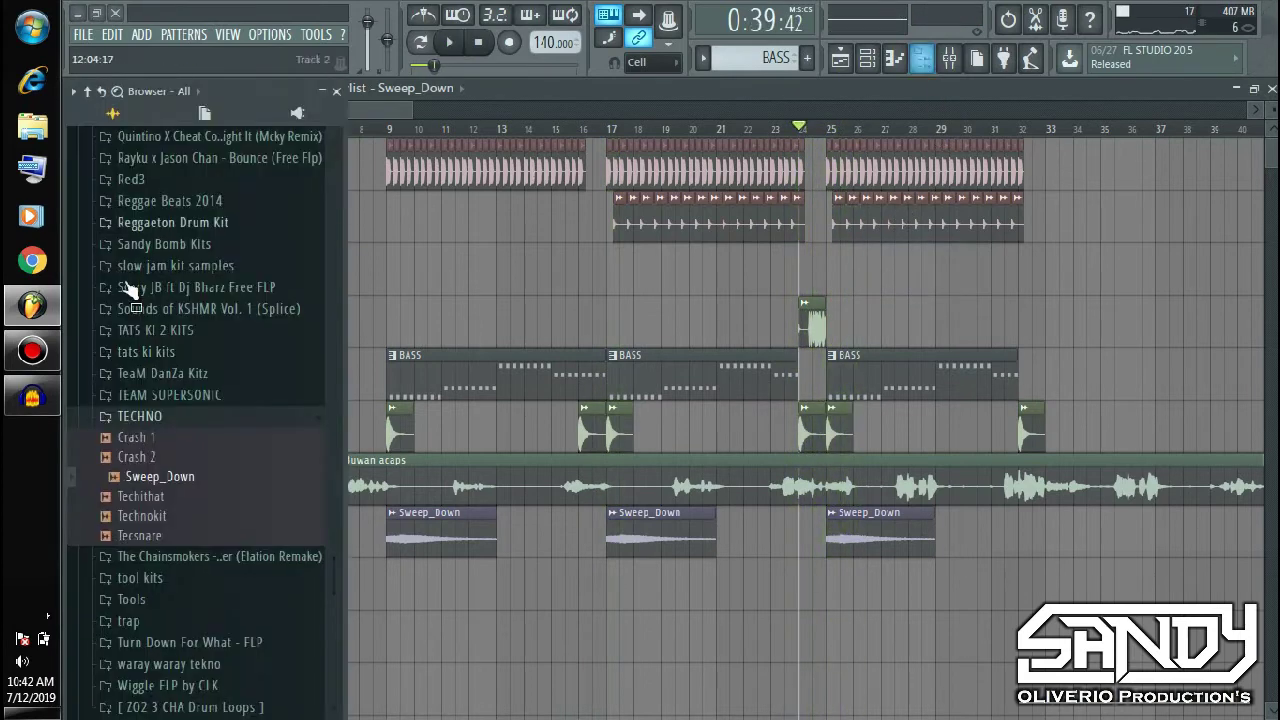
click(150, 418)
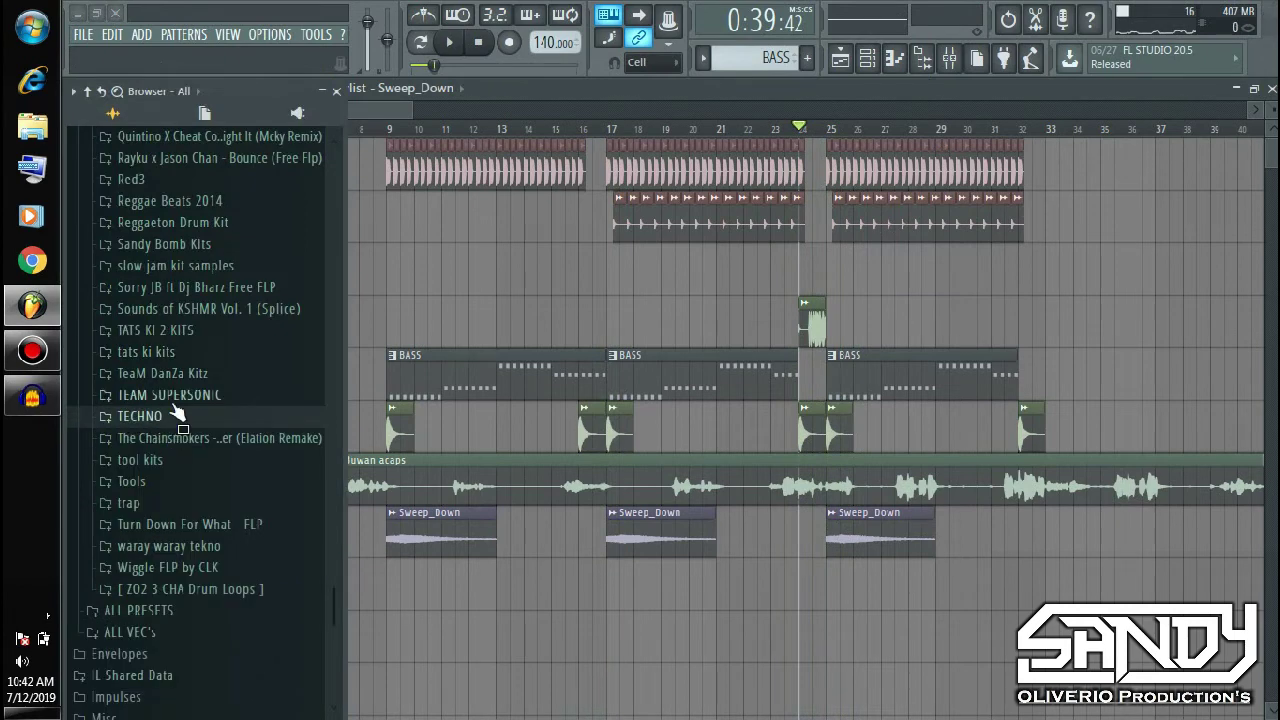
click(178, 374)
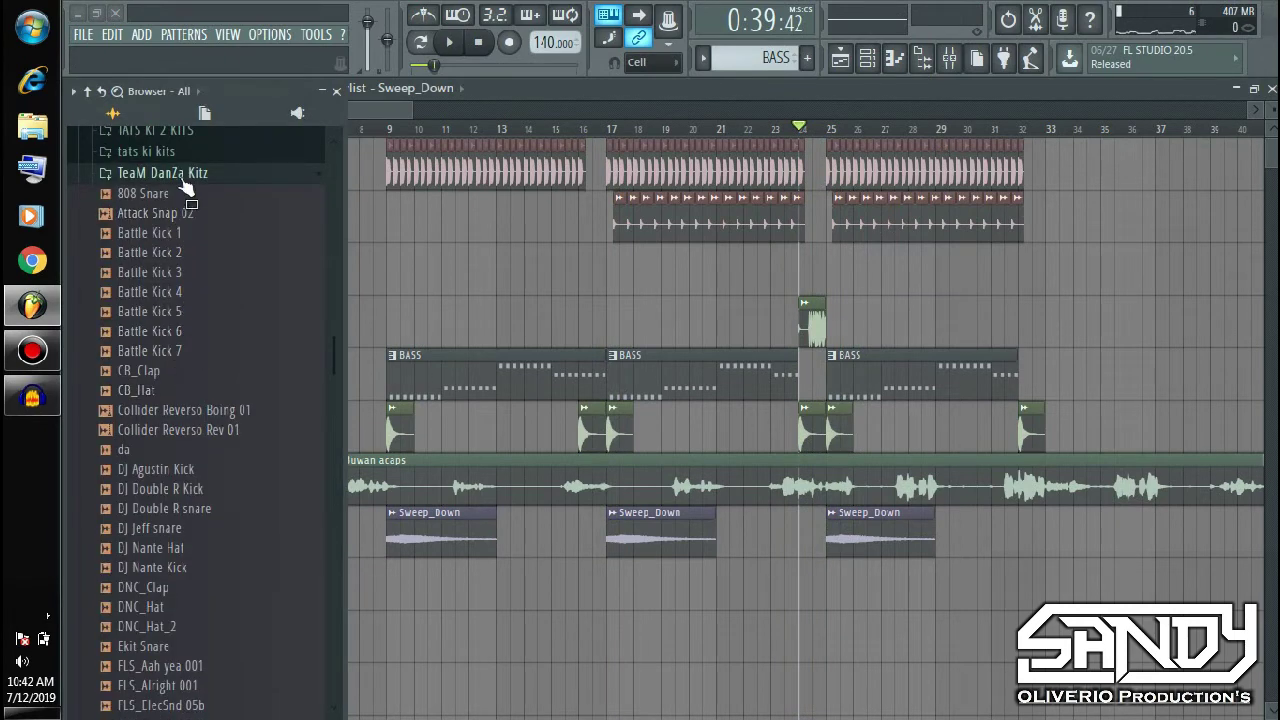
scroll(170, 485, down, 6)
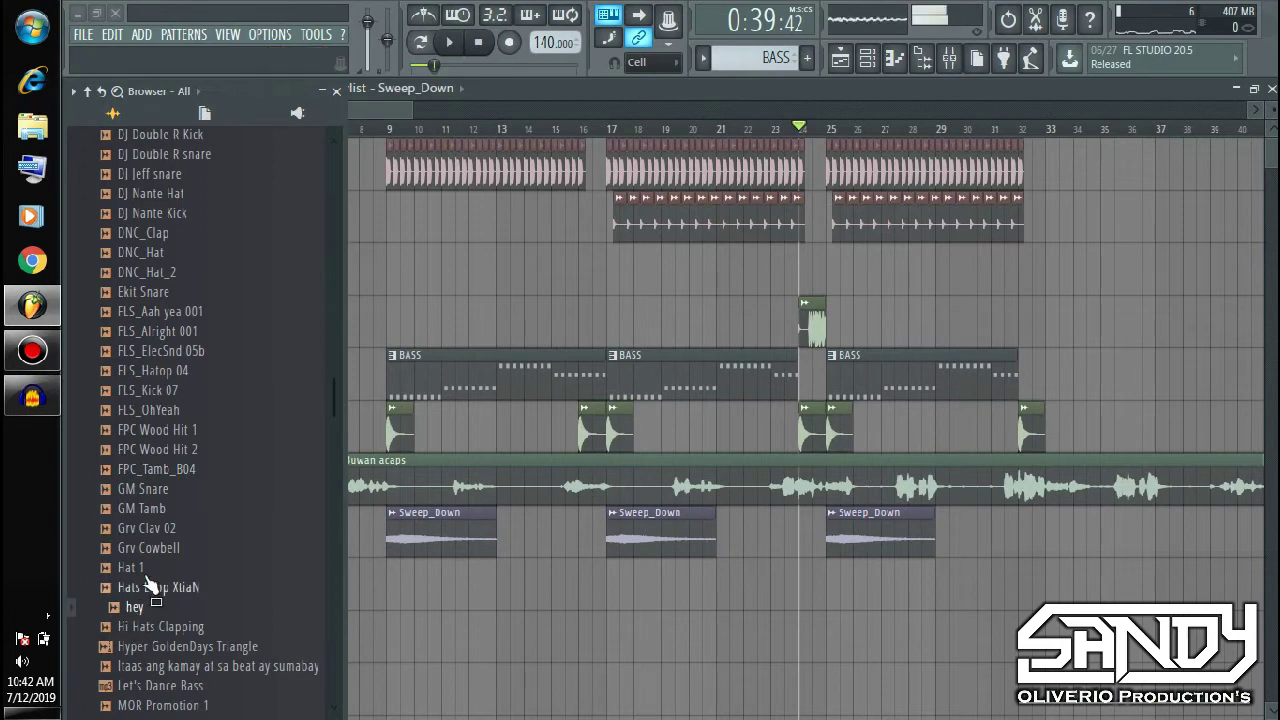
drag(711, 488, 838, 274)
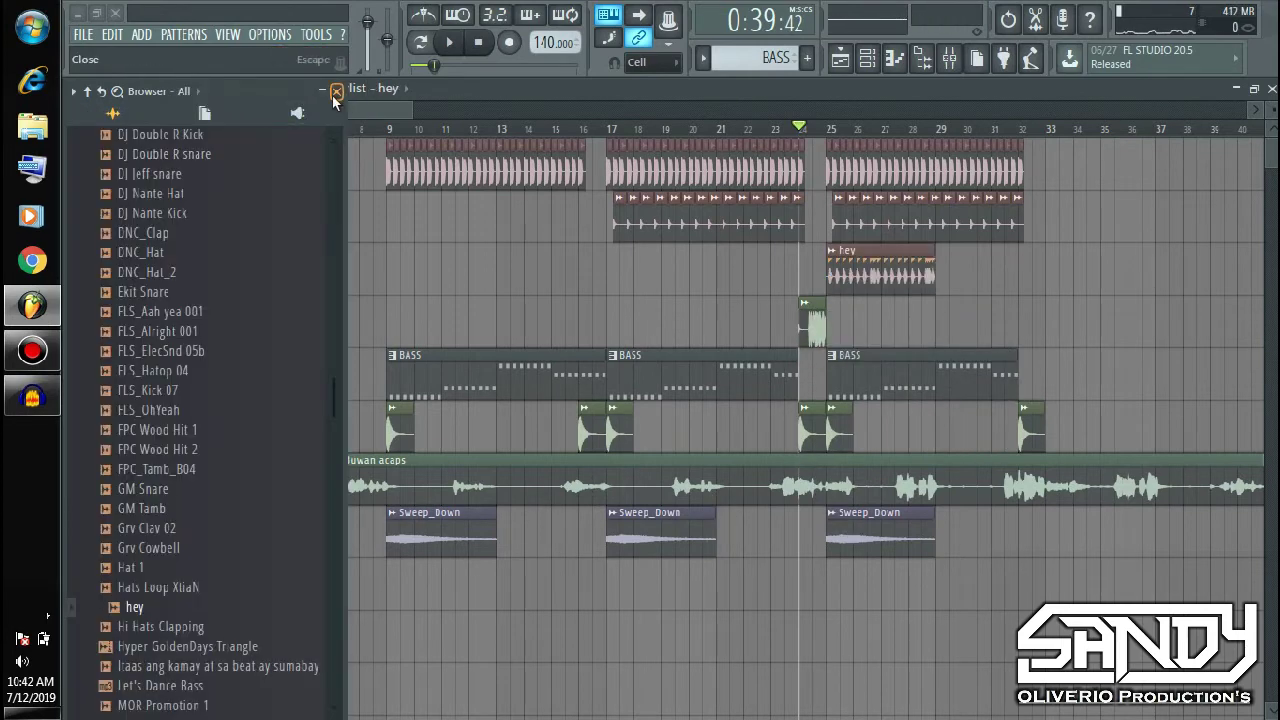
click(336, 91)
- Adjust the hey channel volume during playback, and add a second hey clip at bar 29 trimmed to end at bar 32
key(space)
double_click(860, 270)
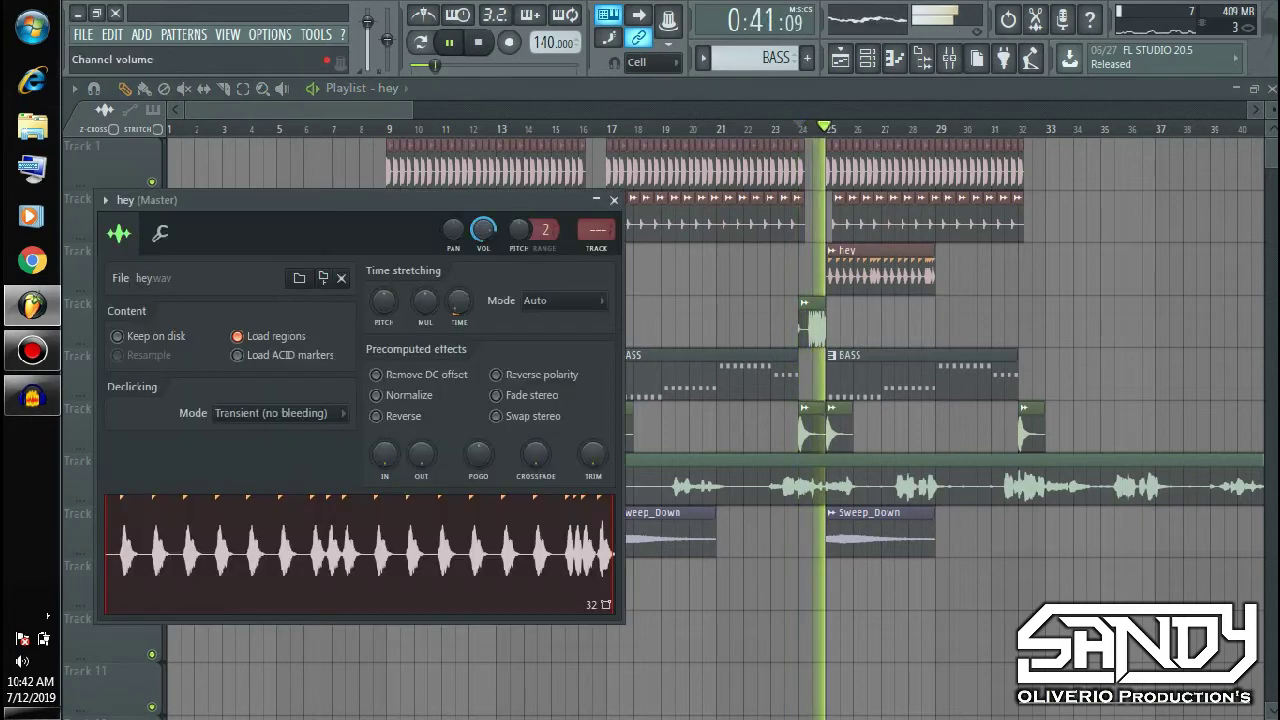
click(954, 270)
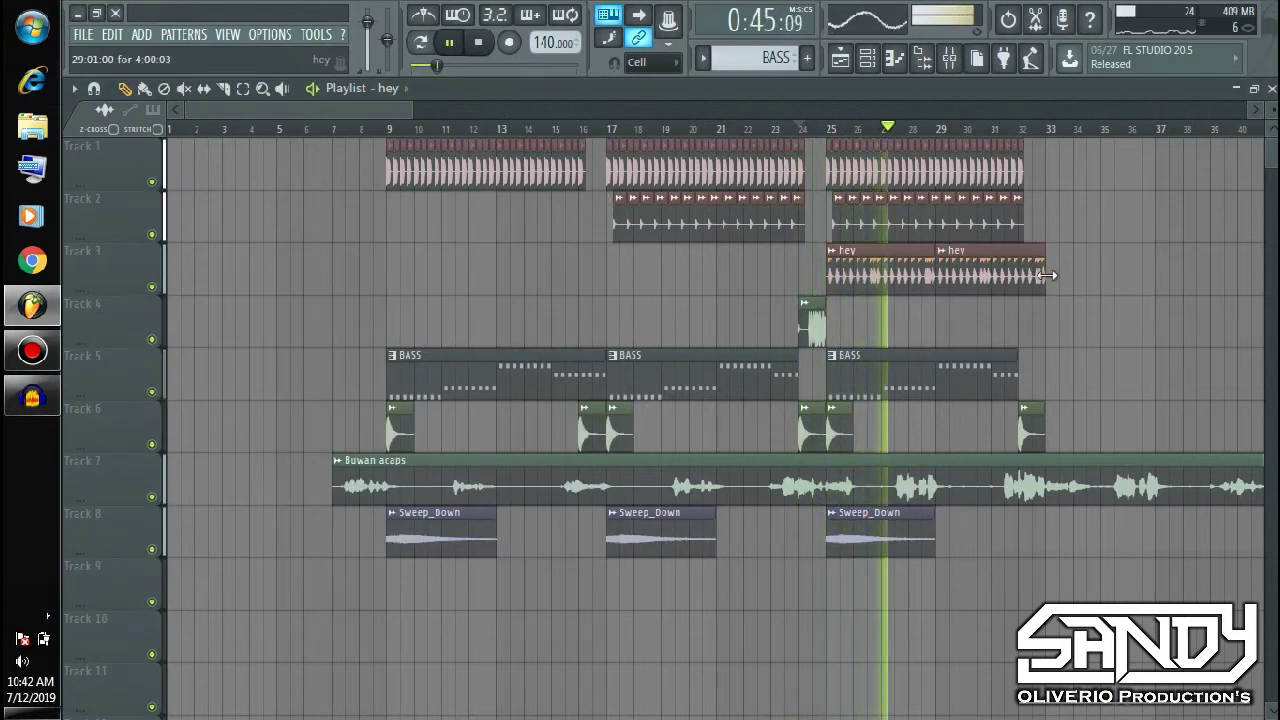
drag(1047, 275, 1018, 280)
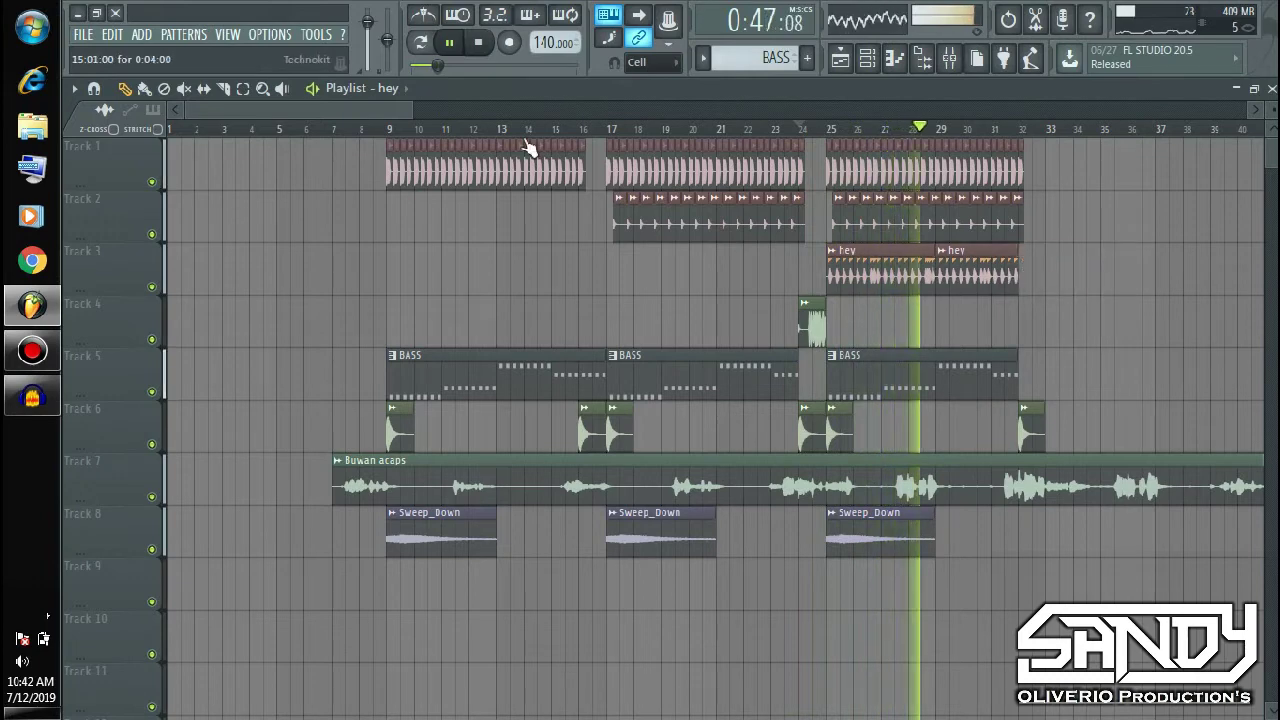
- Duplicate the third section's kicks, snares, hey clips, BASS clip and crashes so the copies start at bar 33, and stop playback
drag(394, 108, 425, 111)
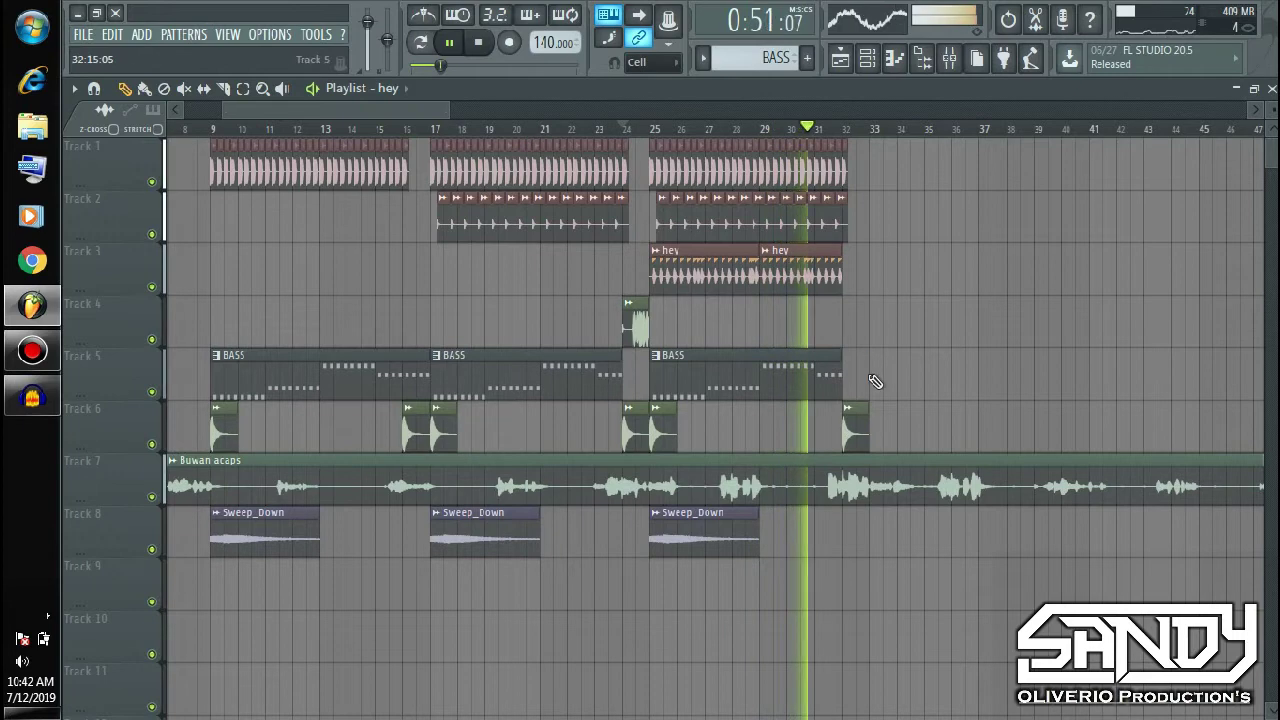
drag(878, 449, 658, 187)
key(ctrl+b)
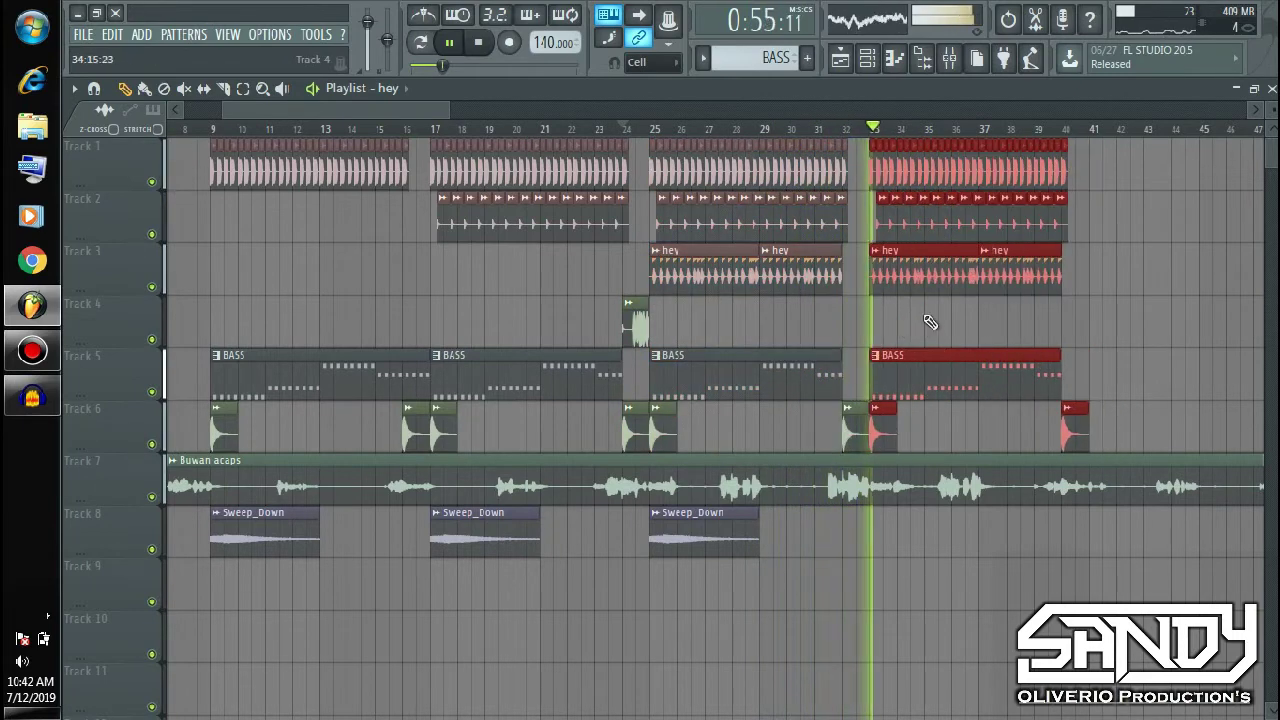
click(930, 322)
right_click(925, 325)
key(space)
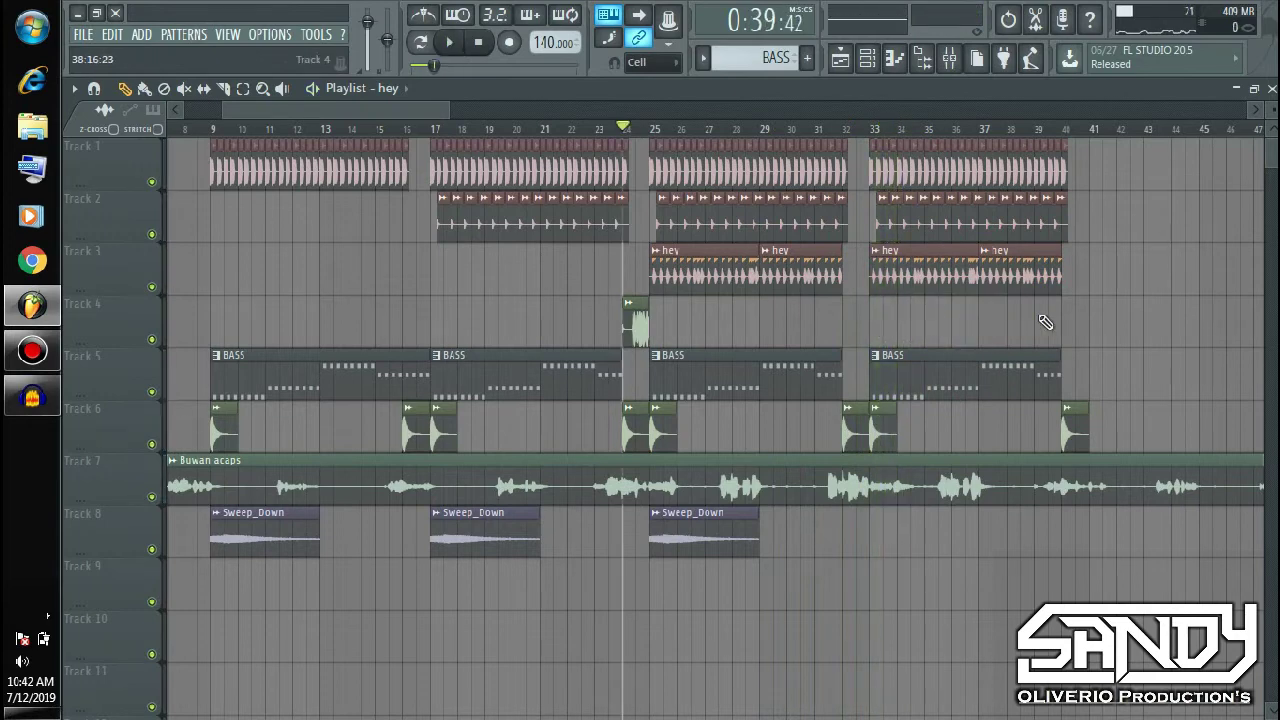
- Find Techithat in the TECHNO folder, place it on Track 4 at bar 33 and close the browser
click(916, 66)
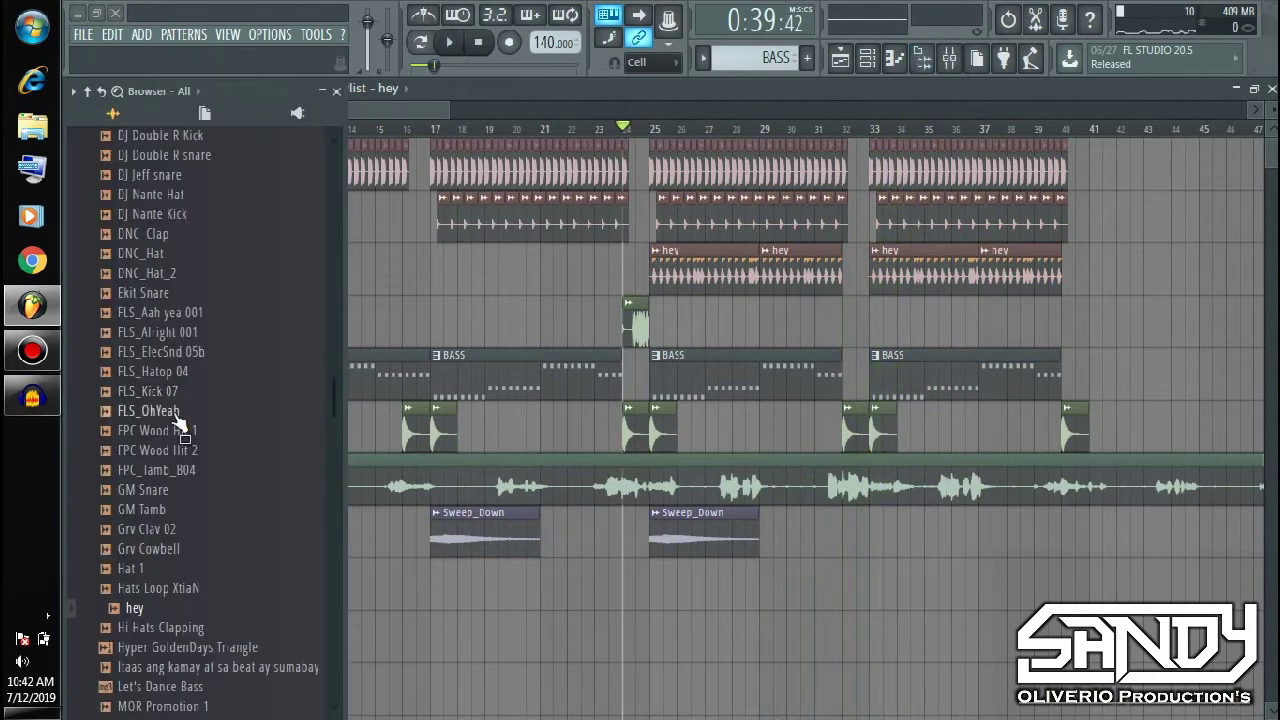
scroll(149, 397, up, 10)
click(170, 648)
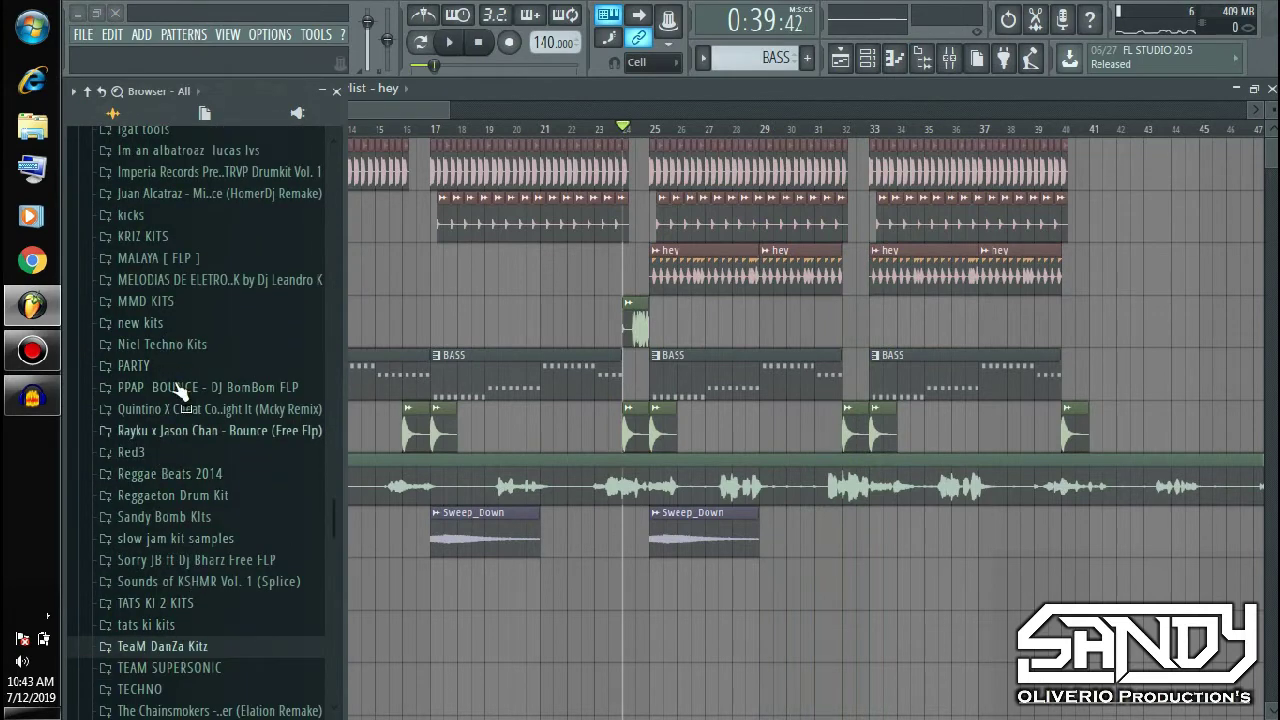
click(140, 689)
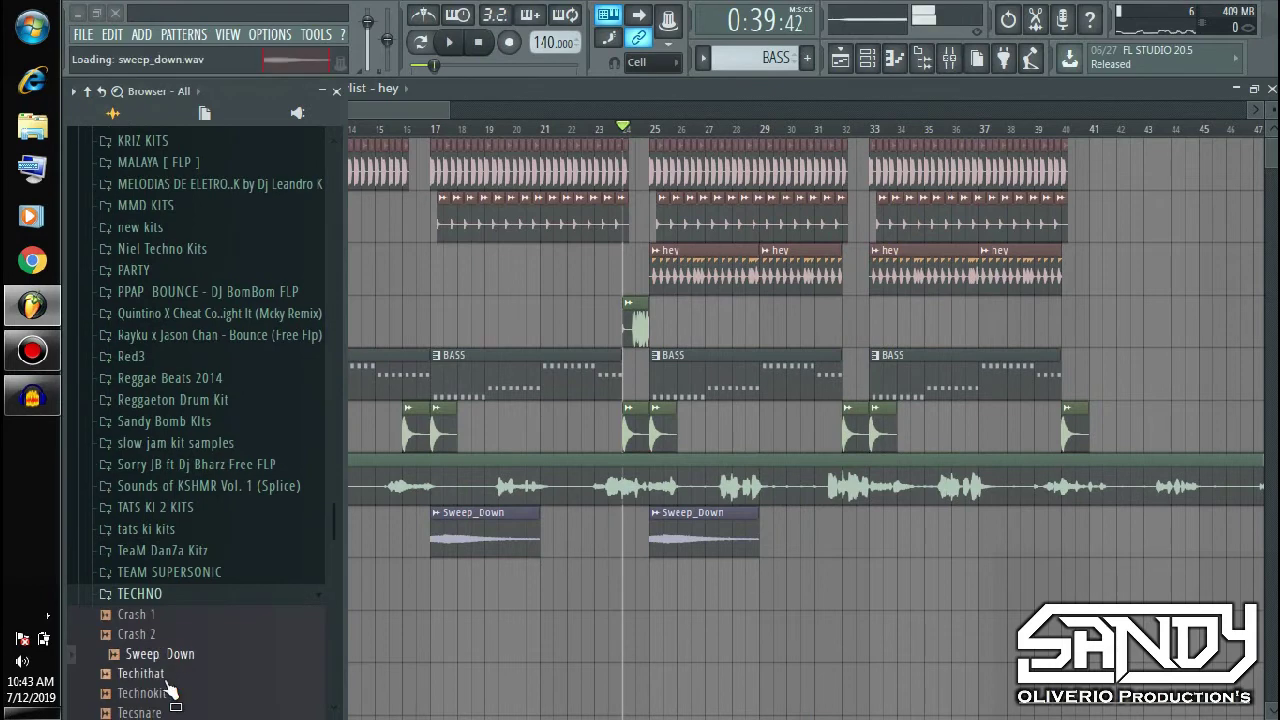
drag(165, 683, 876, 336)
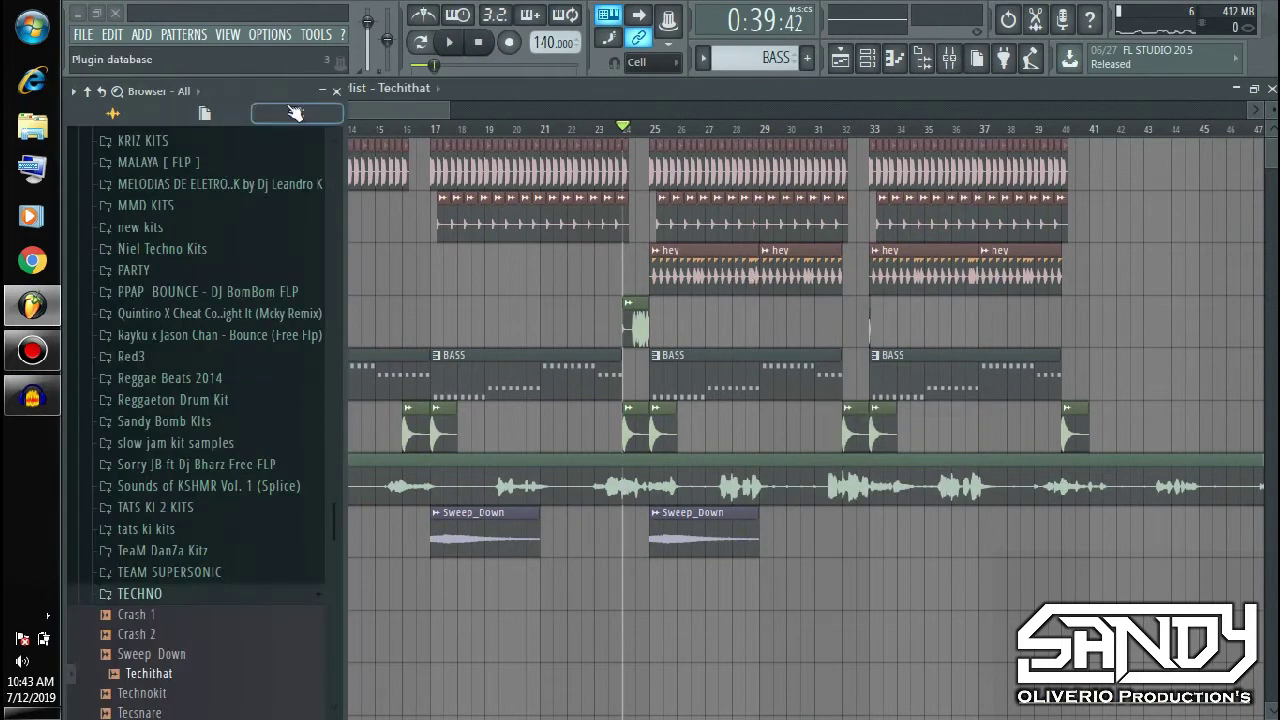
click(340, 94)
- Fill Track 4 with repeated off-beat Techithat hits from bar 33 up to bar 40, removing the copies that run past it
drag(228, 112, 362, 108)
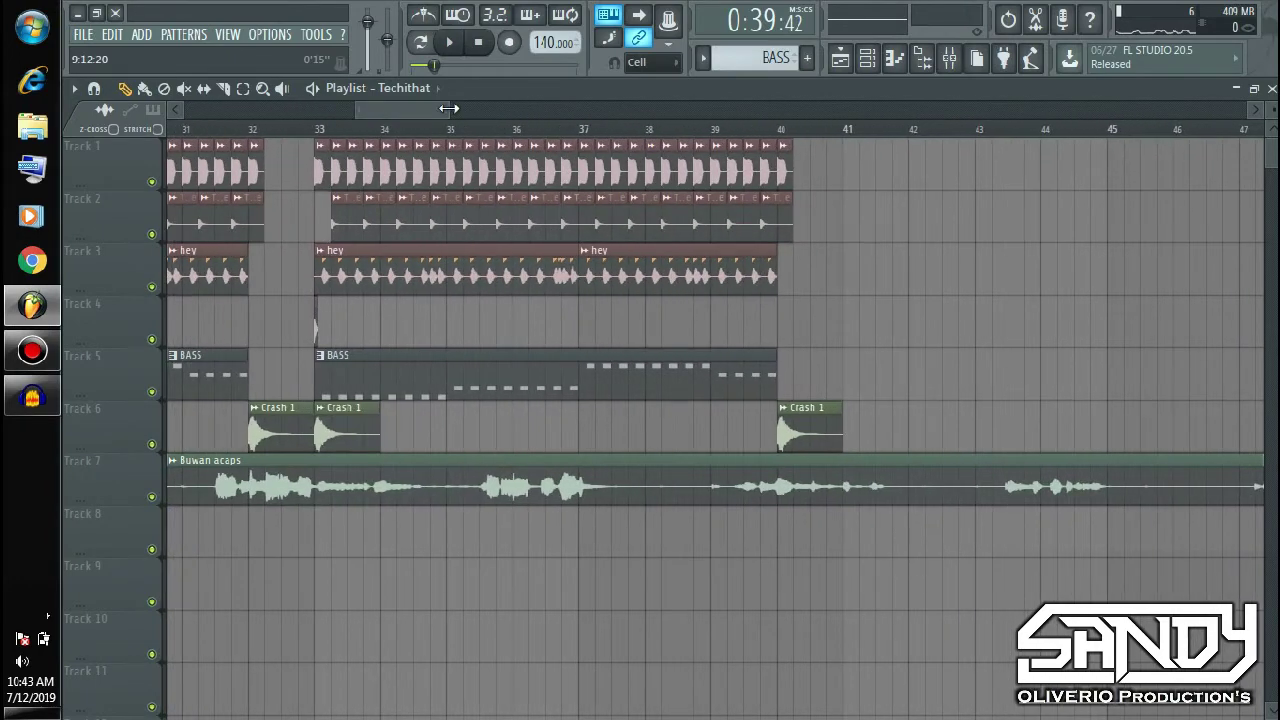
drag(449, 108, 418, 109)
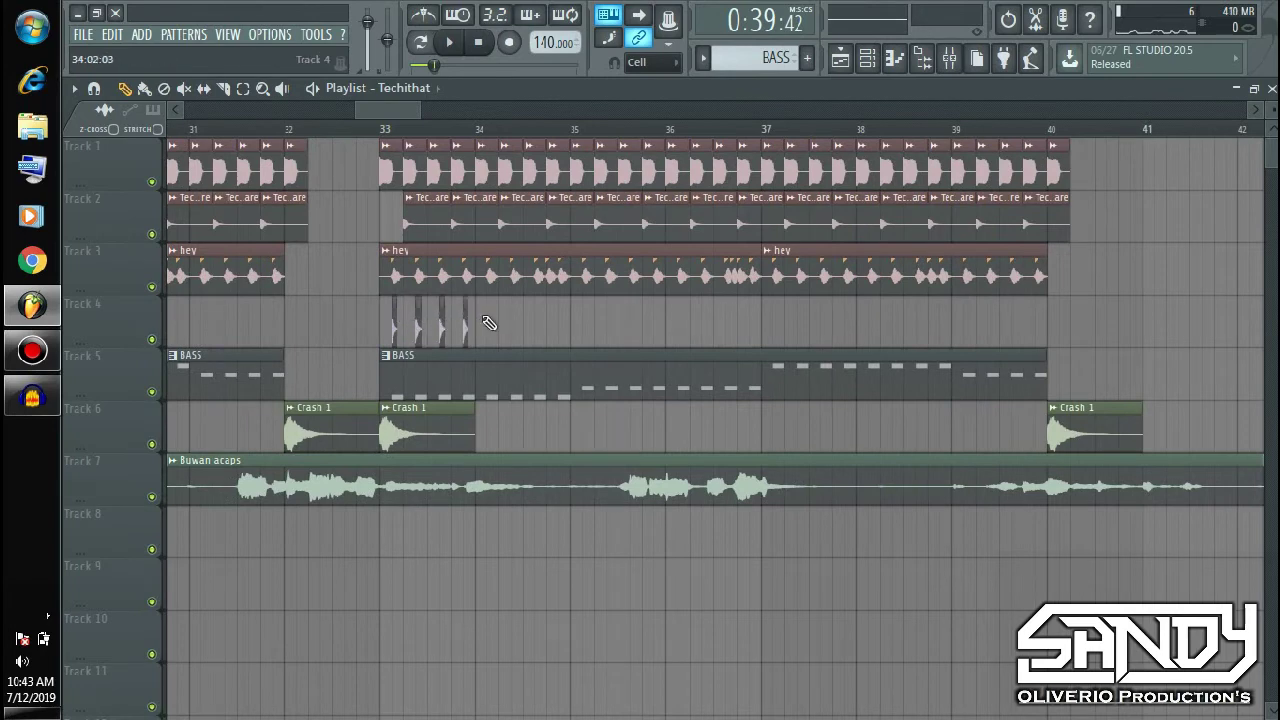
drag(392, 328, 393, 323)
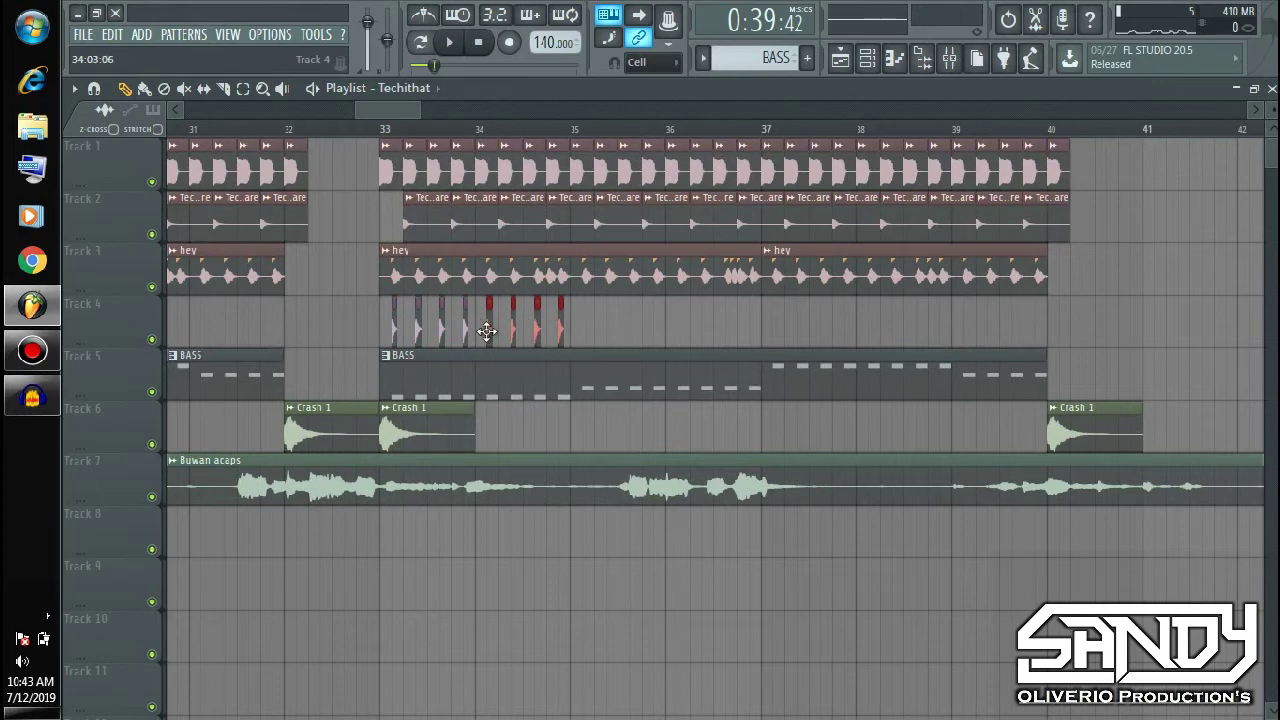
drag(597, 332, 395, 329)
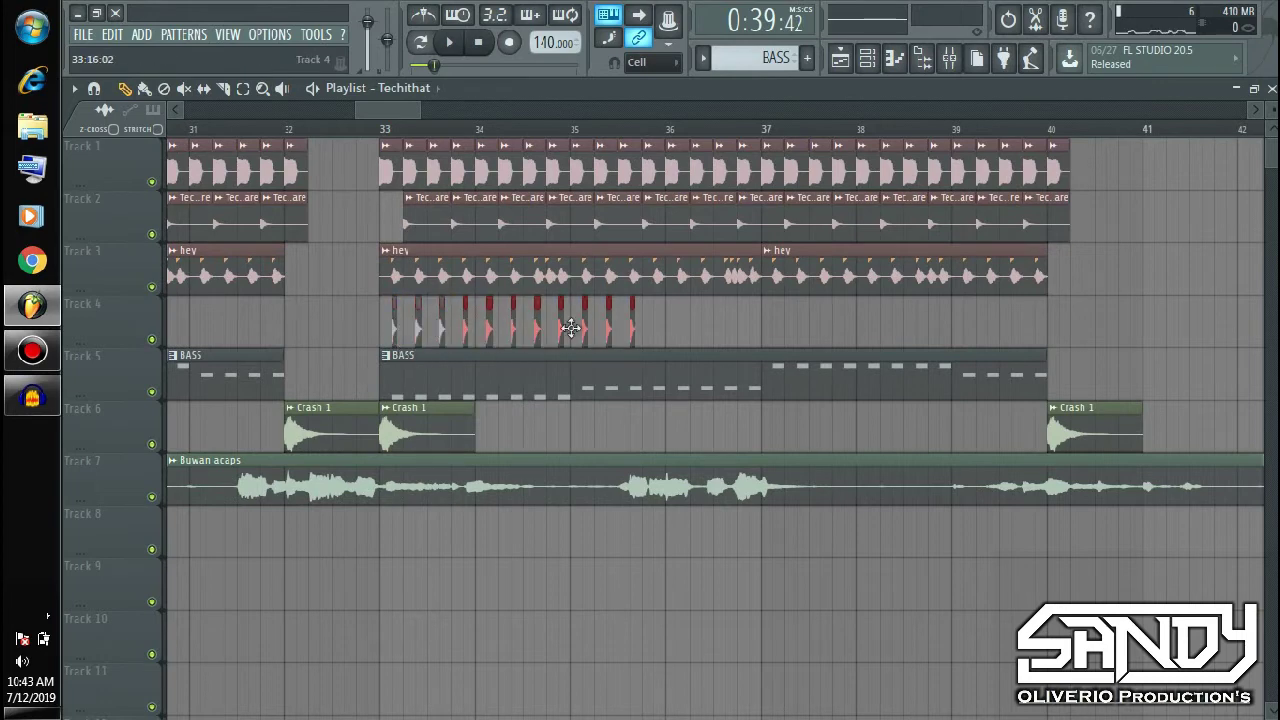
drag(570, 328, 596, 340)
drag(820, 333, 808, 298)
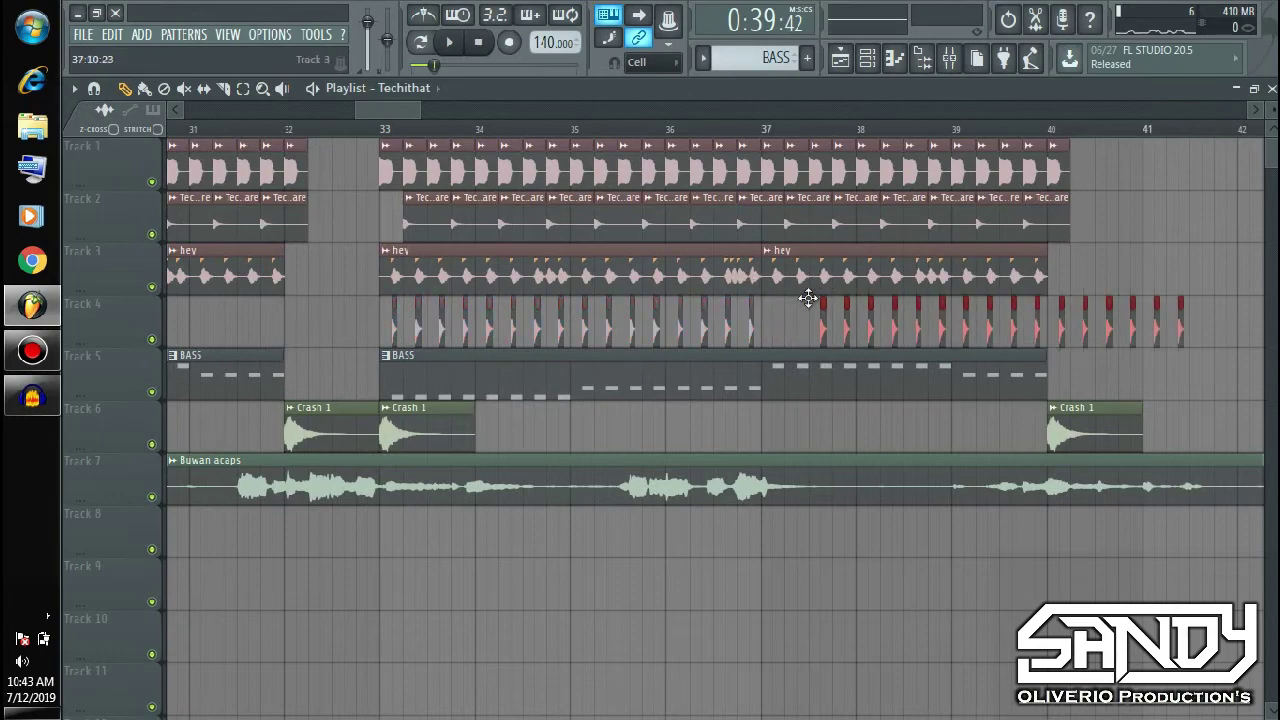
right_click(1133, 325)
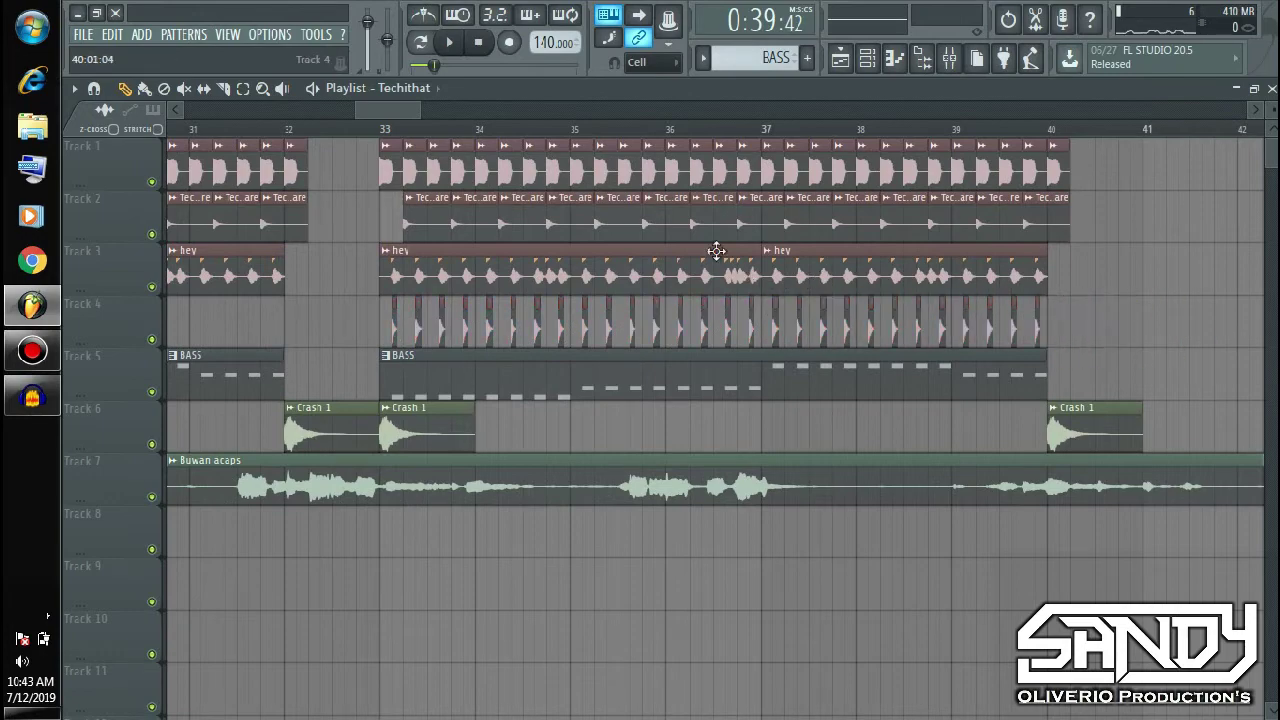
- Play the arrangement from bar 24 and set the Techithat channel volume to 65%
scroll(277, 136, down, 4)
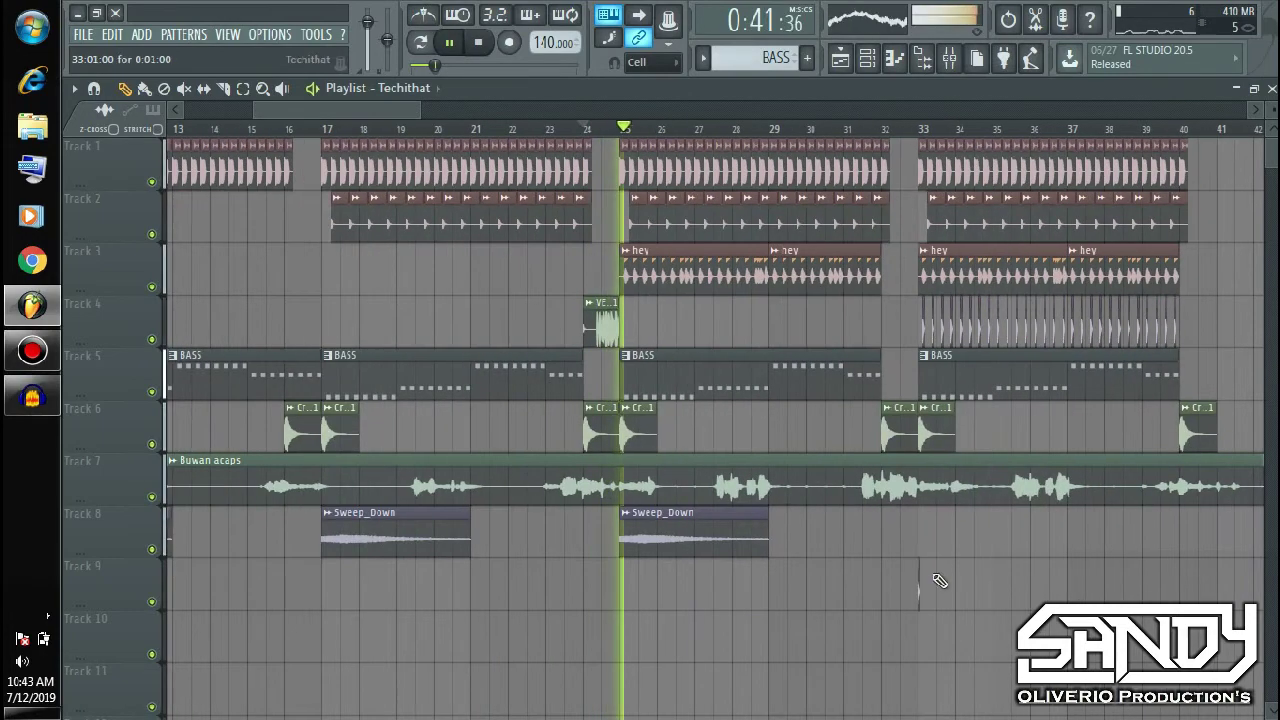
drag(334, 109, 497, 113)
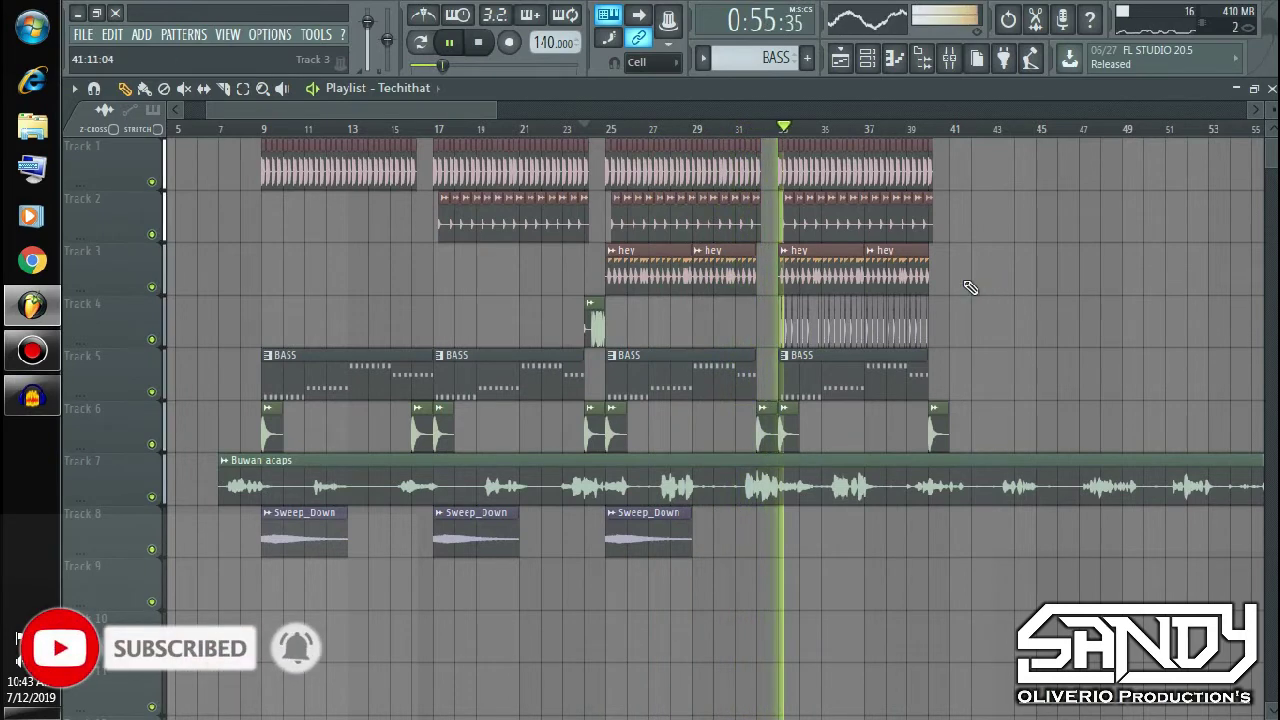
double_click(907, 331)
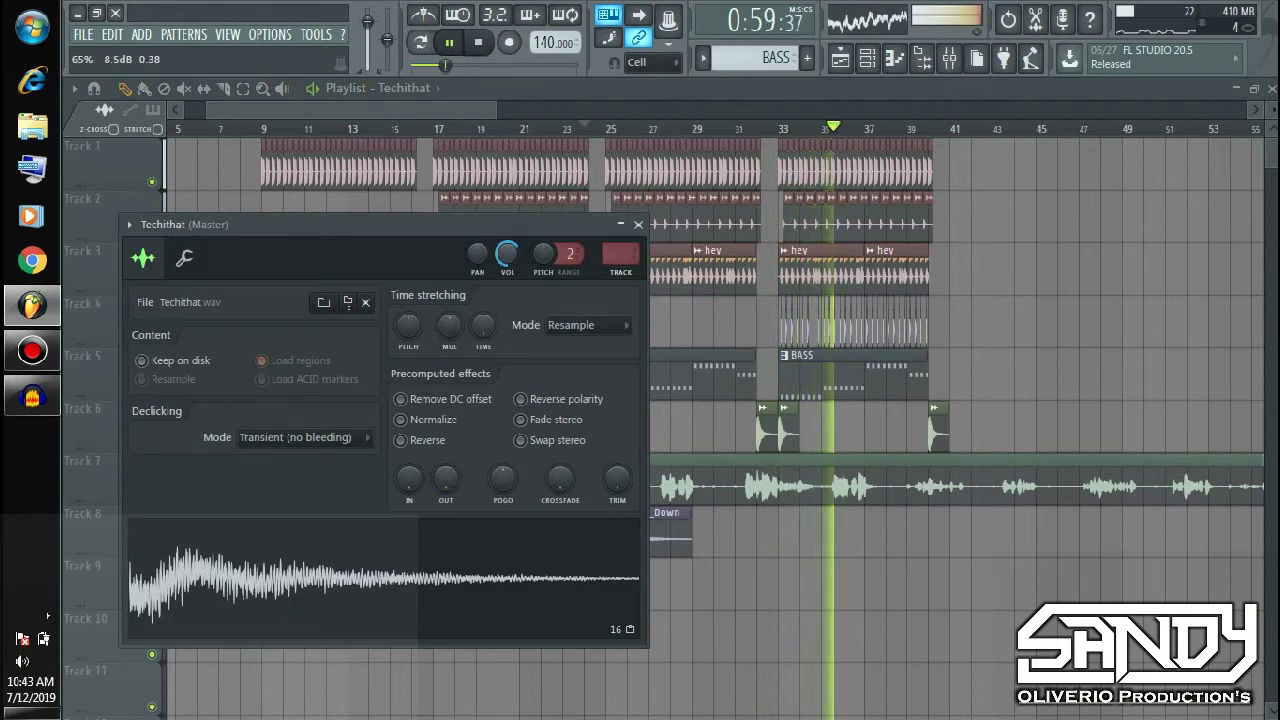
click(988, 295)
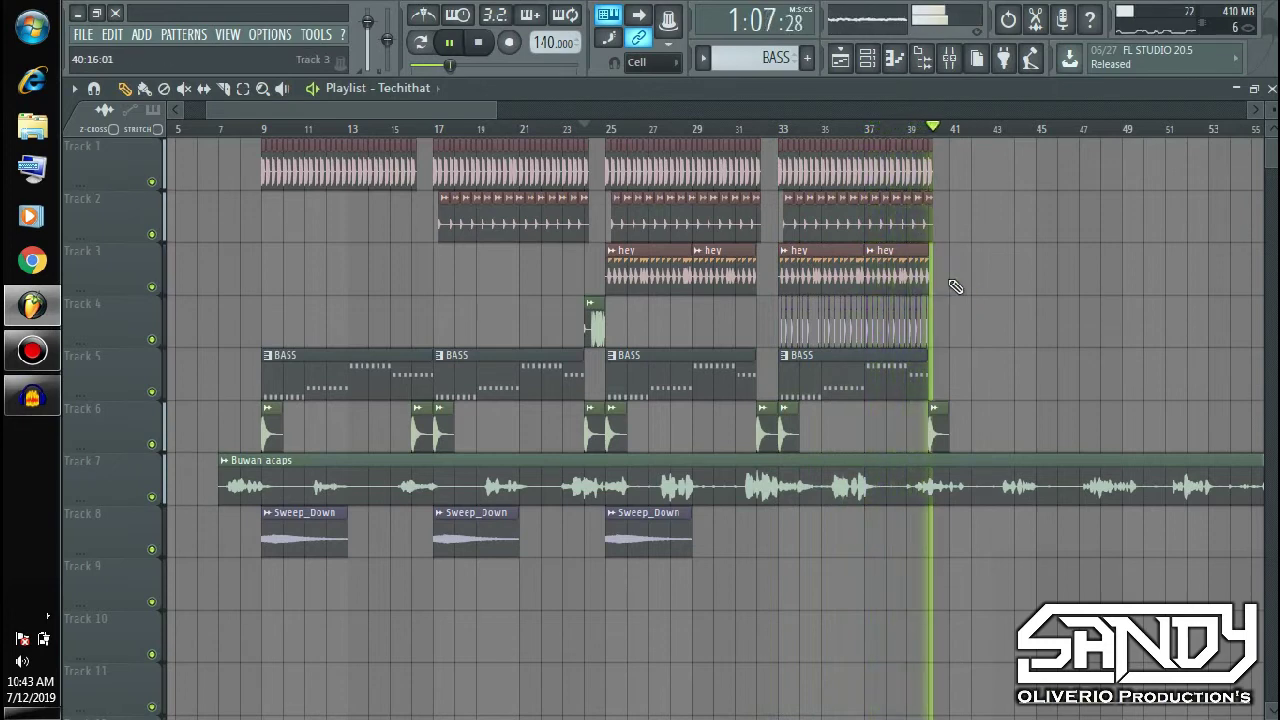
- Stop playback at bar 8 and insert a second Nexus channel above the existing one in the channel rack
key(space)
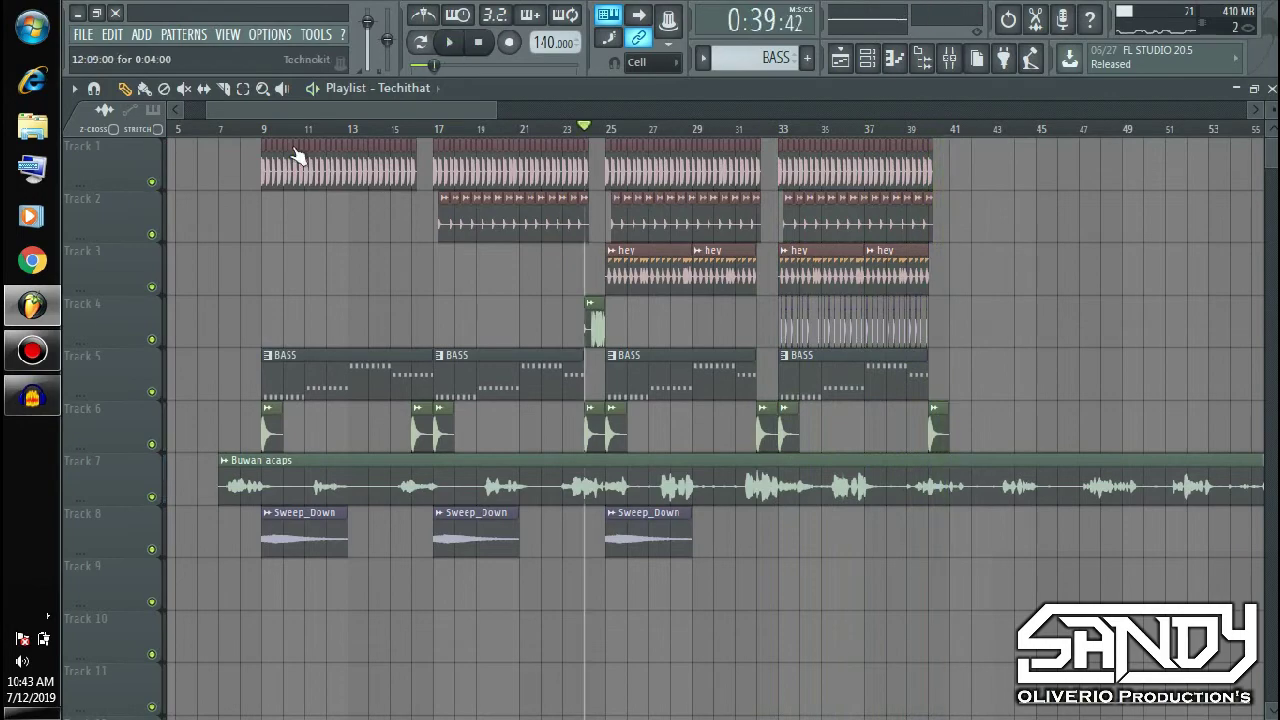
click(245, 134)
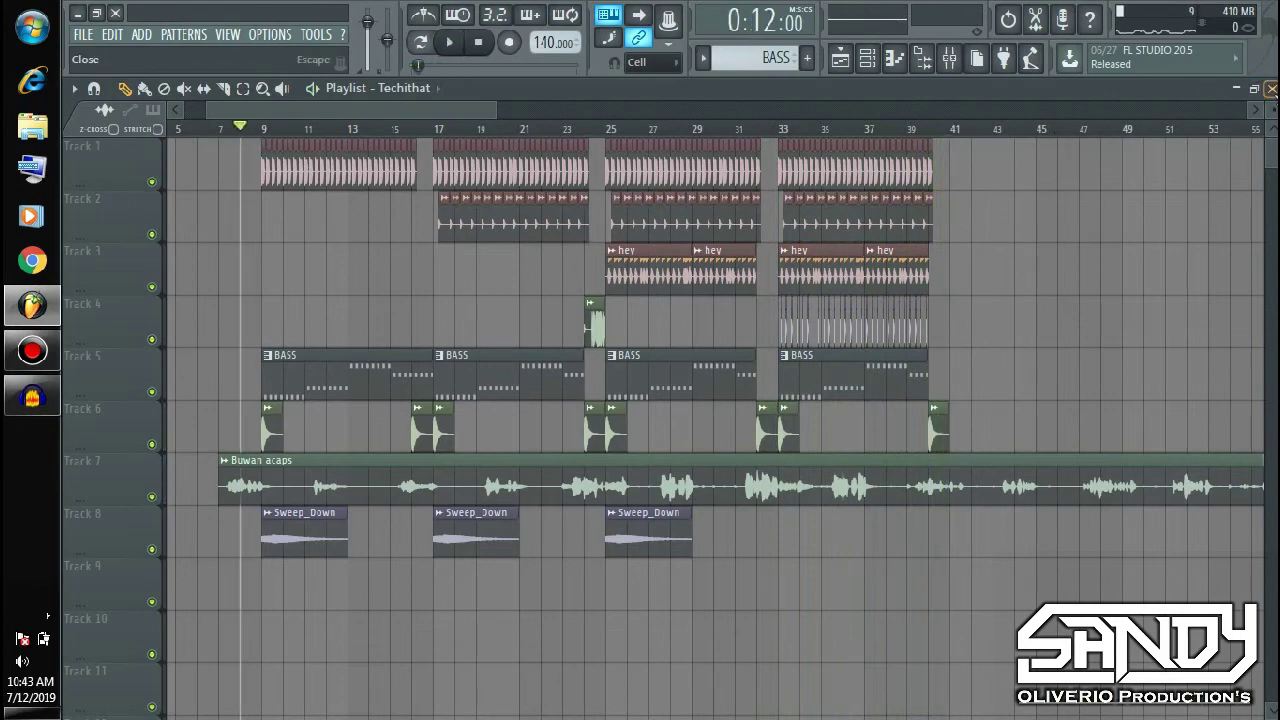
click(1271, 88)
click(1271, 88)
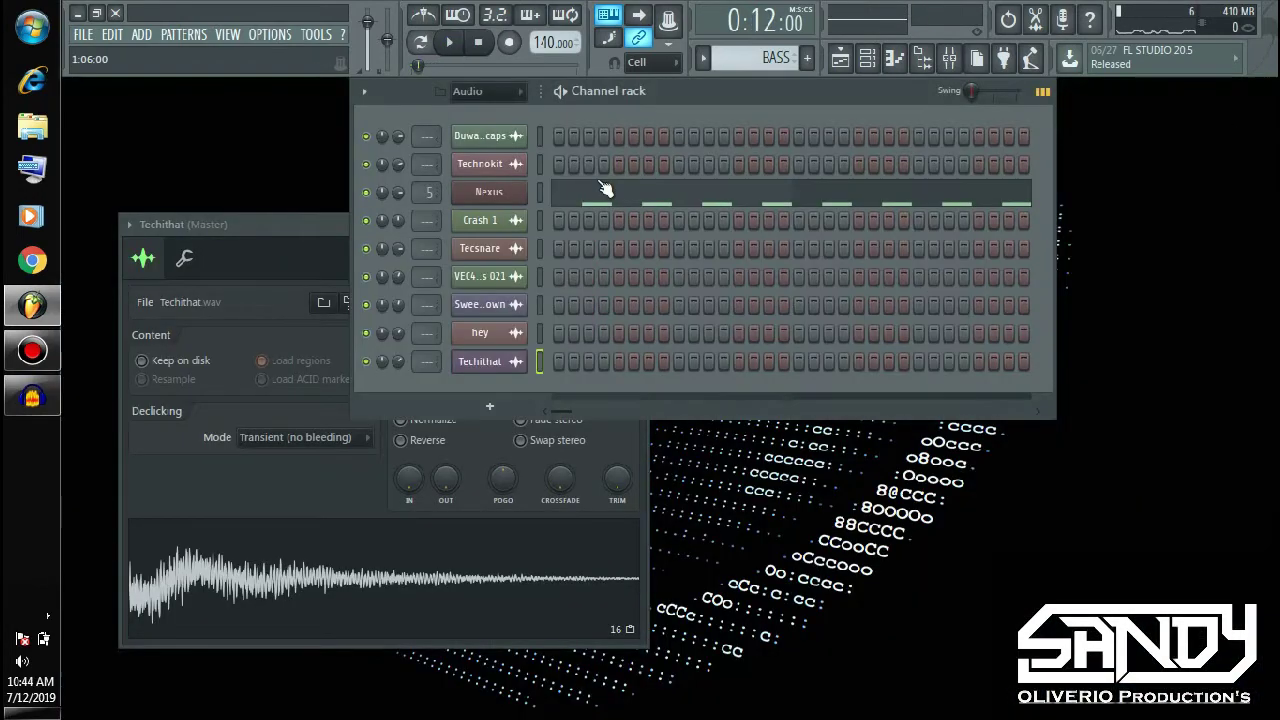
right_click(500, 192)
mouse_move(564, 300)
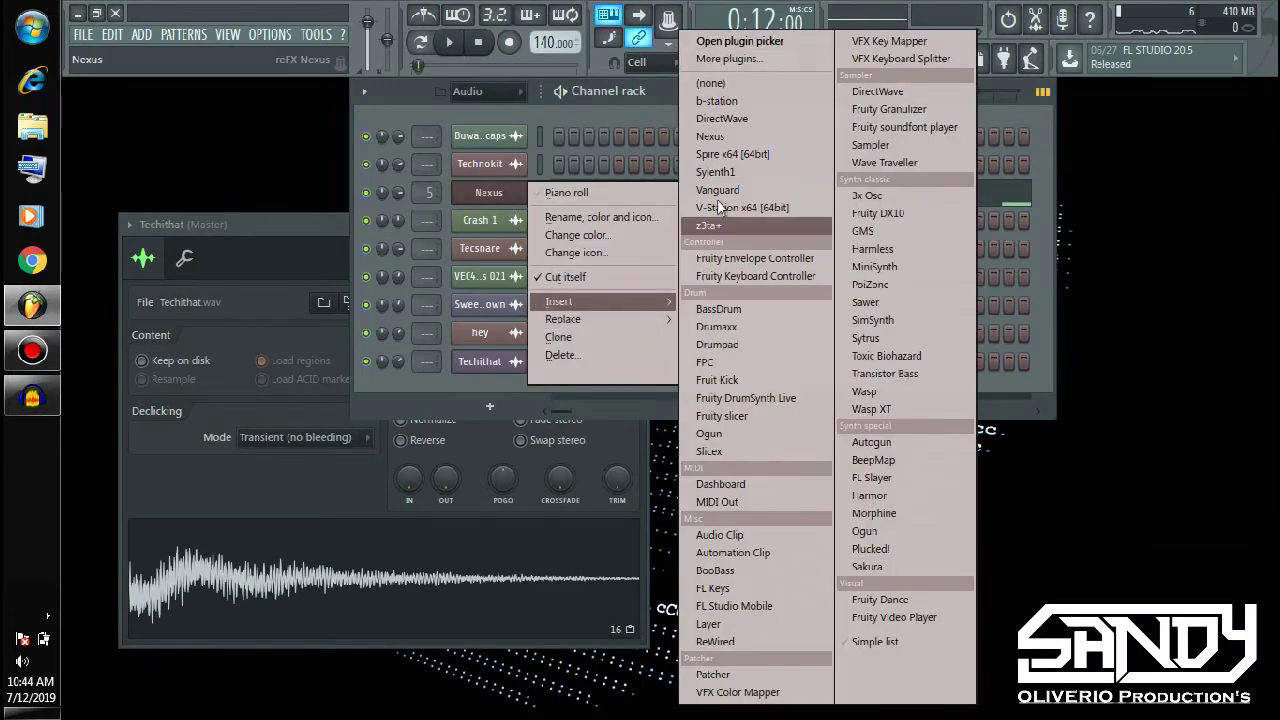
click(712, 137)
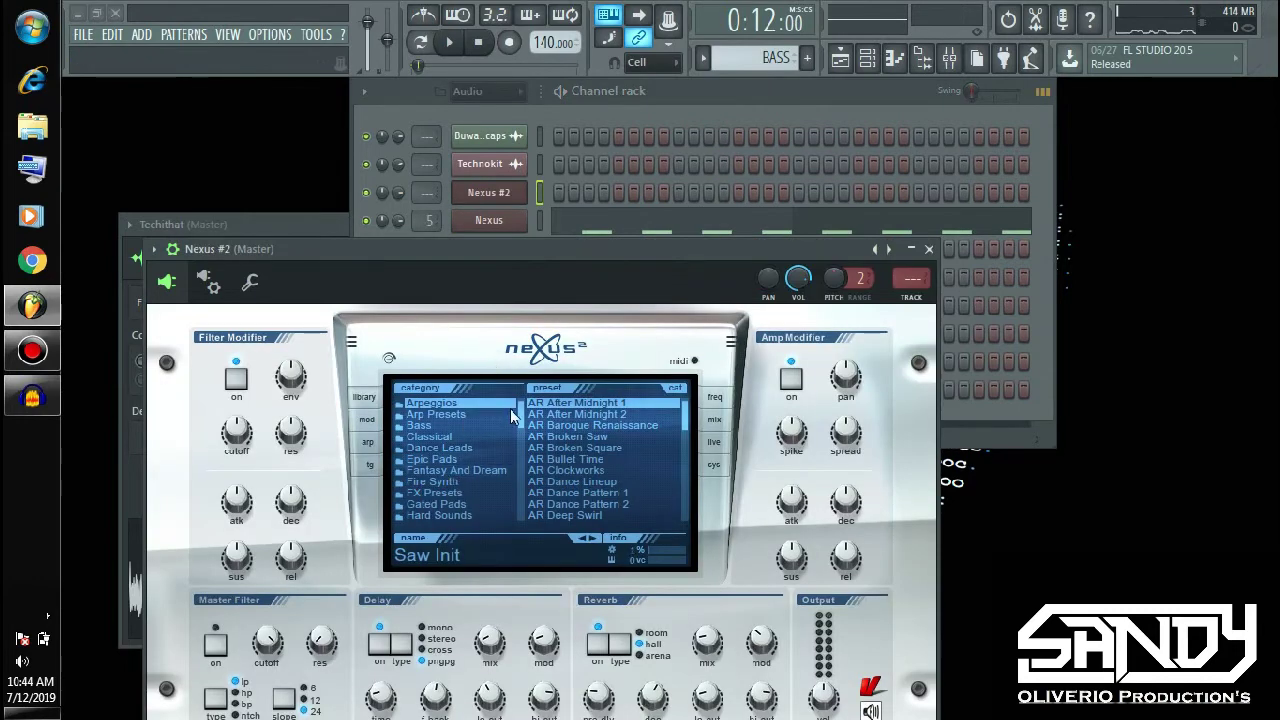
- Load the preset PL Hands Up Bells 1 from the Plucked category in the new Nexus channel
drag(517, 416, 529, 441)
scroll(500, 460, down, 2)
click(474, 483)
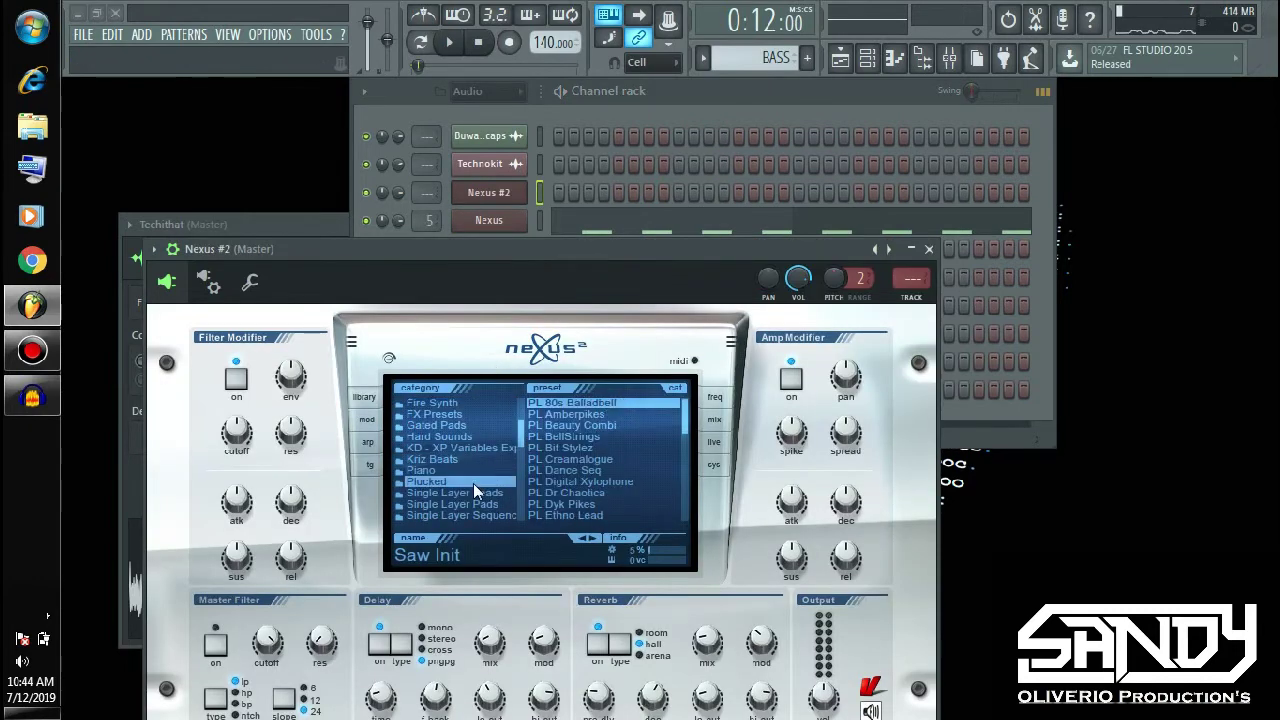
drag(686, 418, 688, 446)
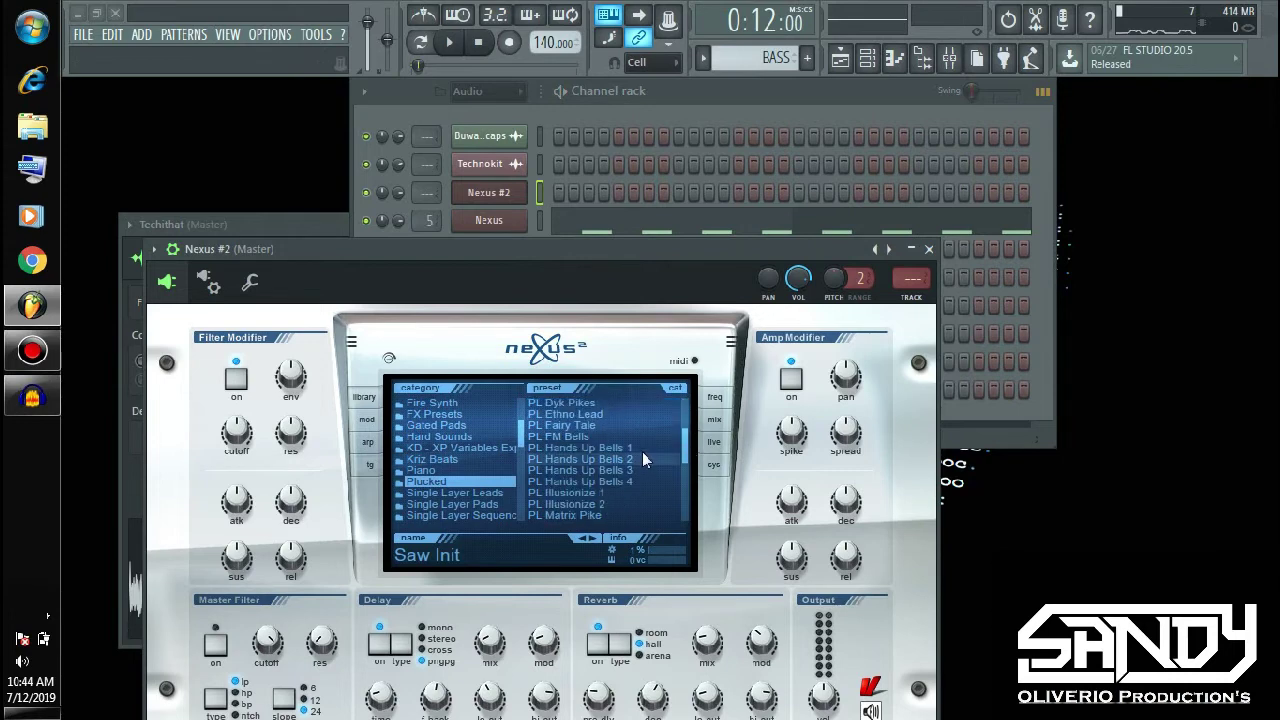
click(641, 449)
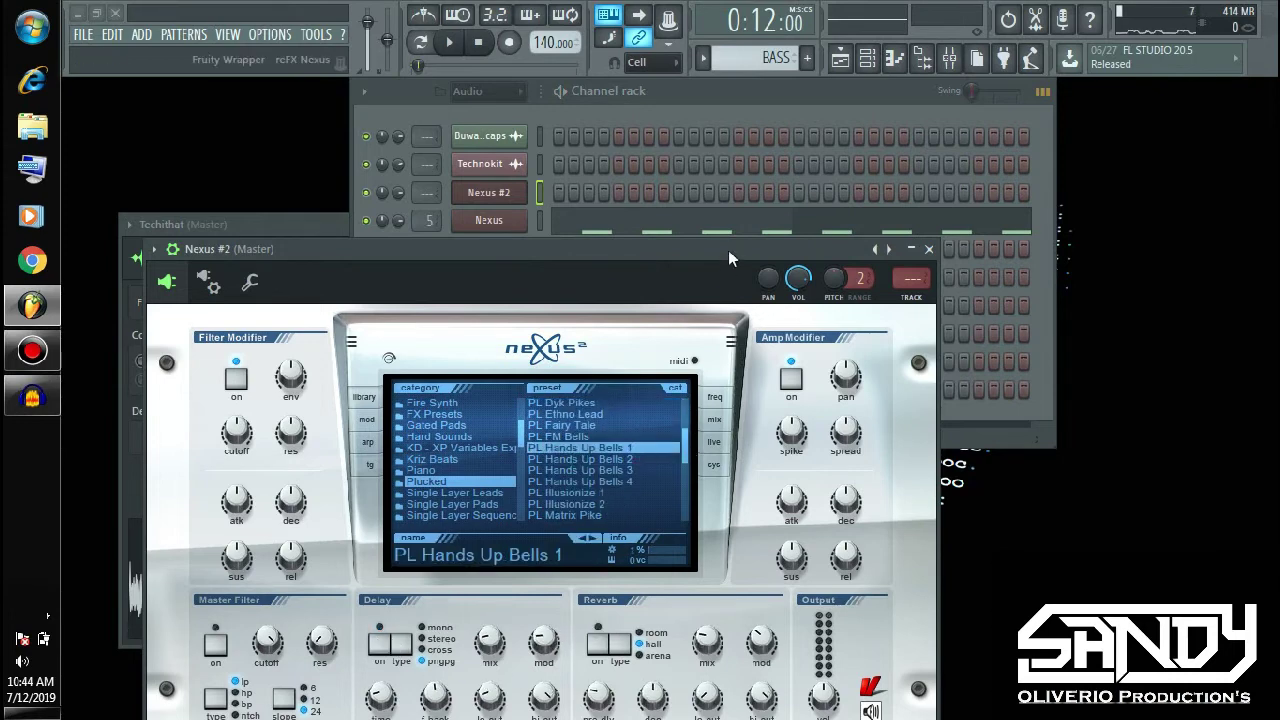
- Create Pattern 2 and fill bar 1 of the Nexus #2 piano roll with short alternating C6 and C7 notes
click(807, 57)
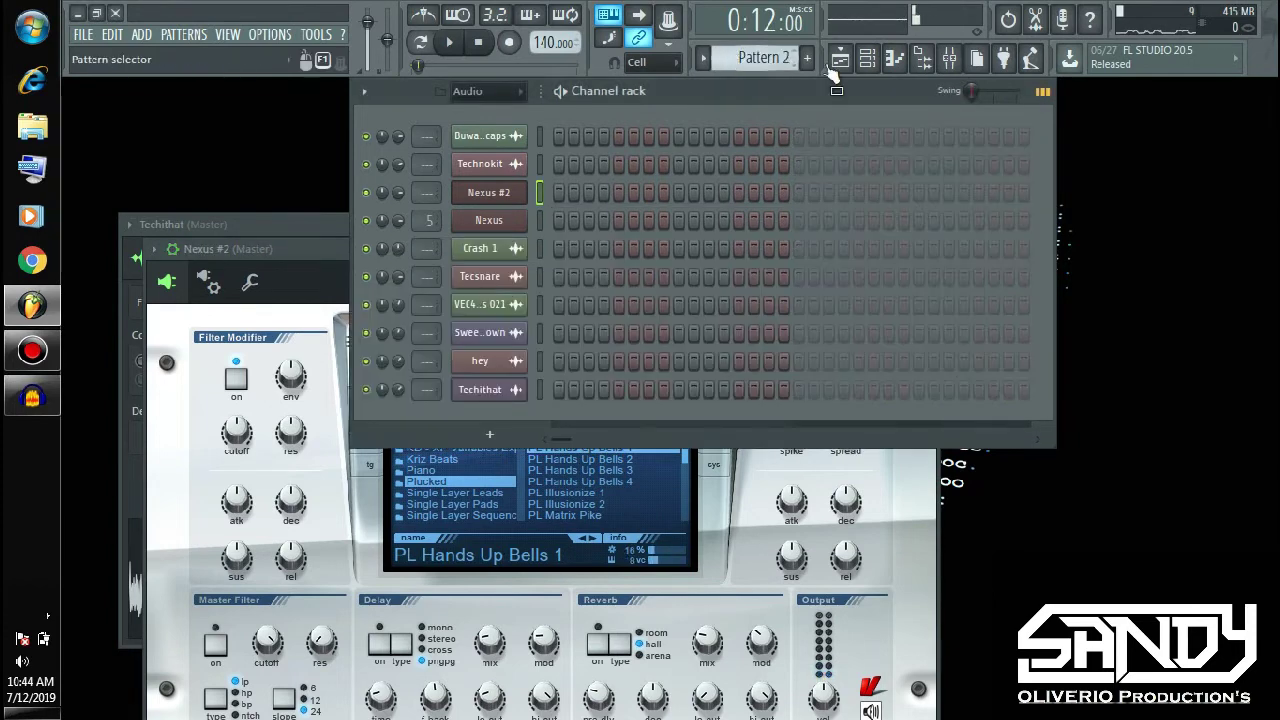
click(893, 62)
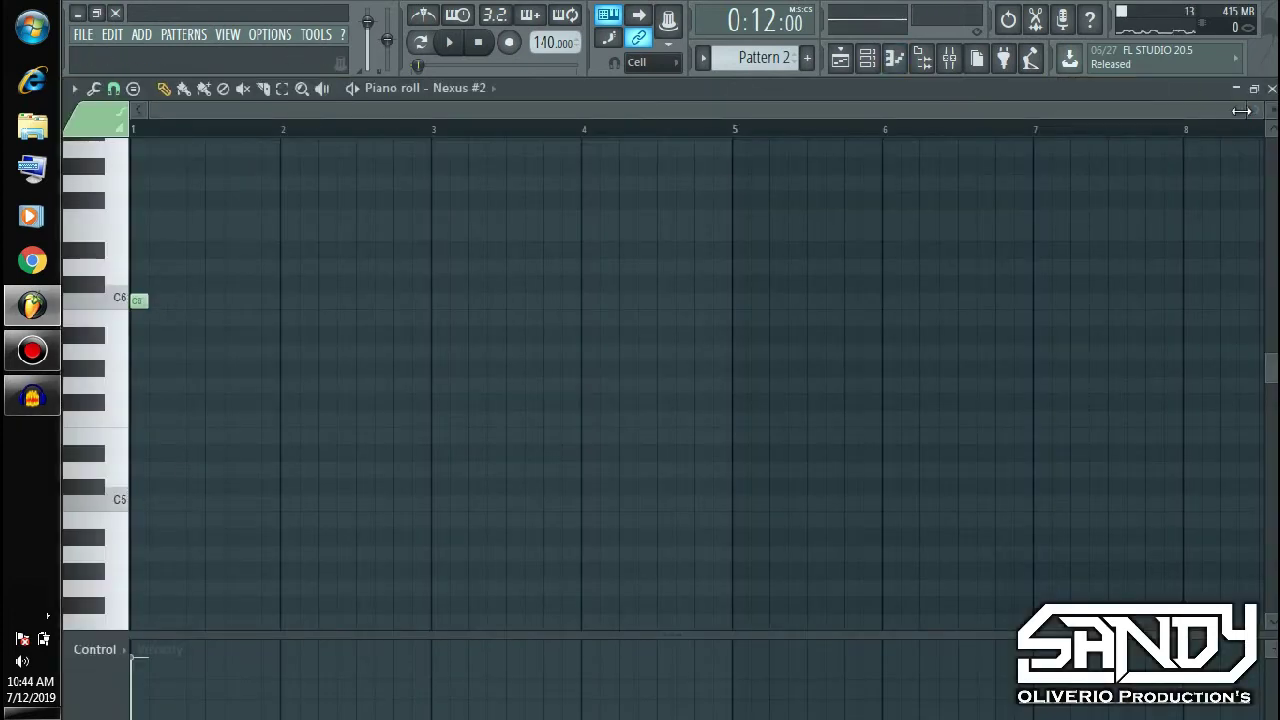
drag(1241, 111, 1122, 111)
scroll(143, 306, up, 3)
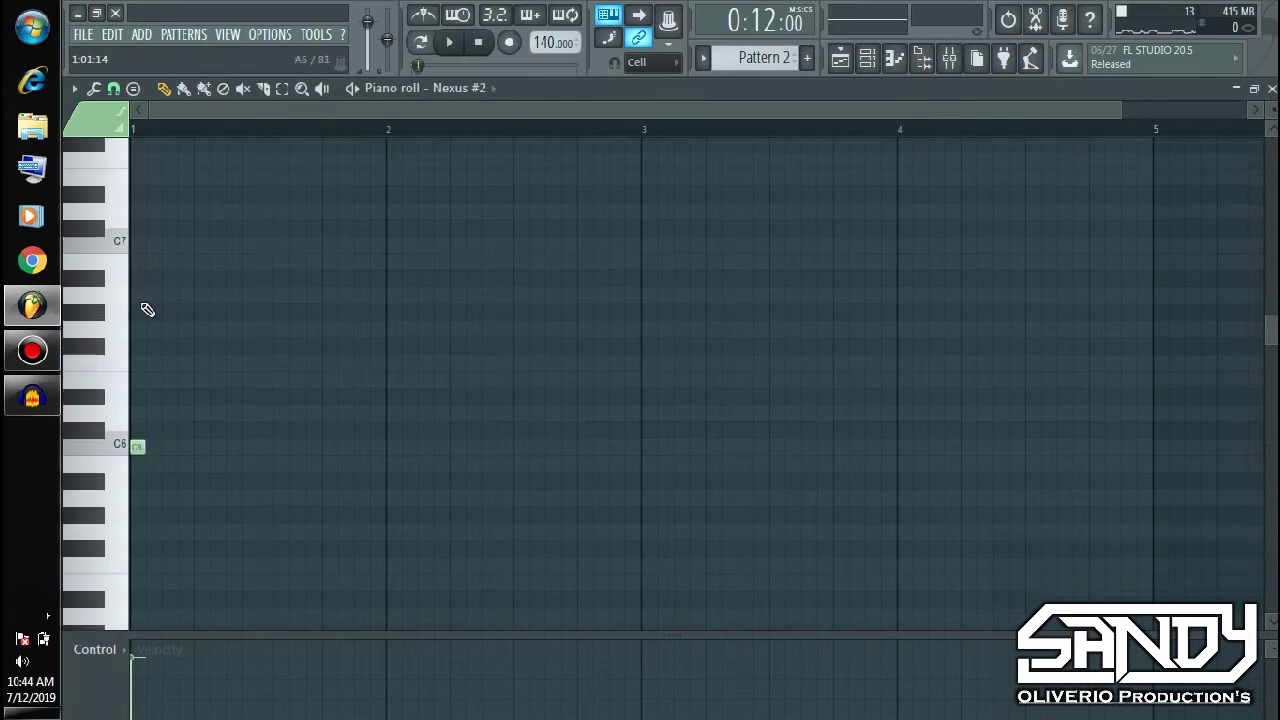
click(170, 250)
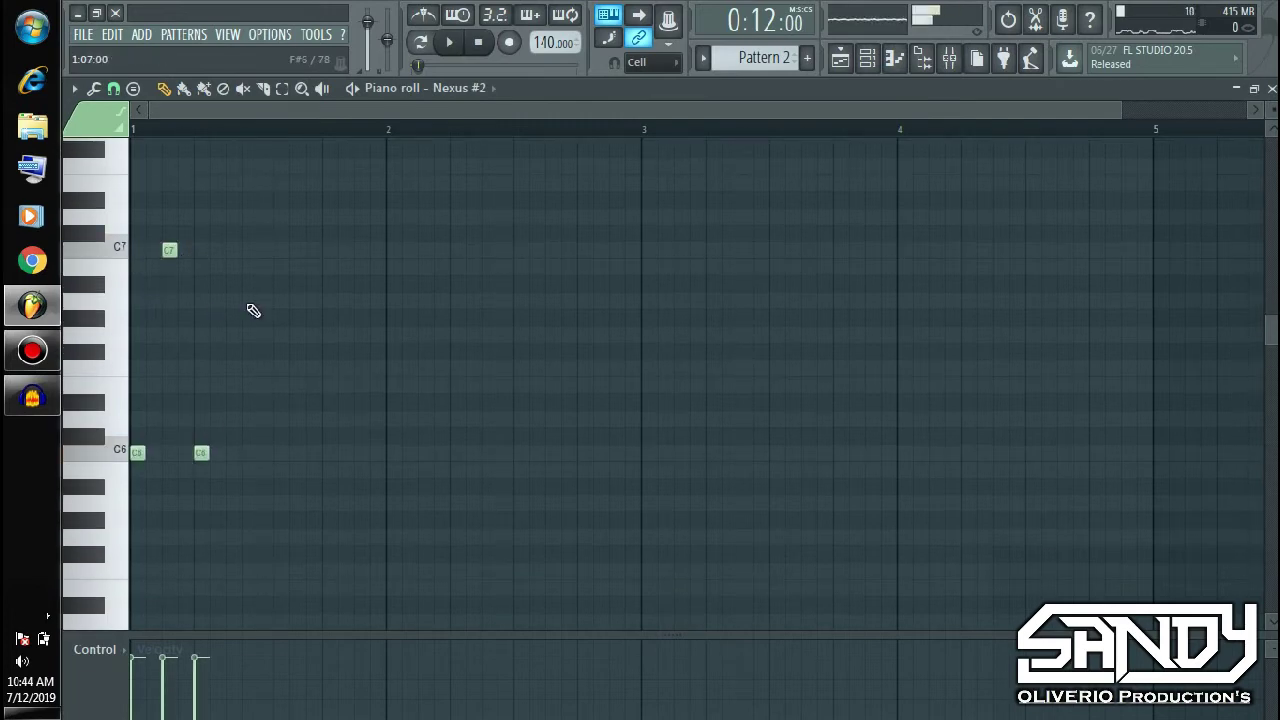
drag(278, 228, 277, 440)
drag(430, 218, 130, 510)
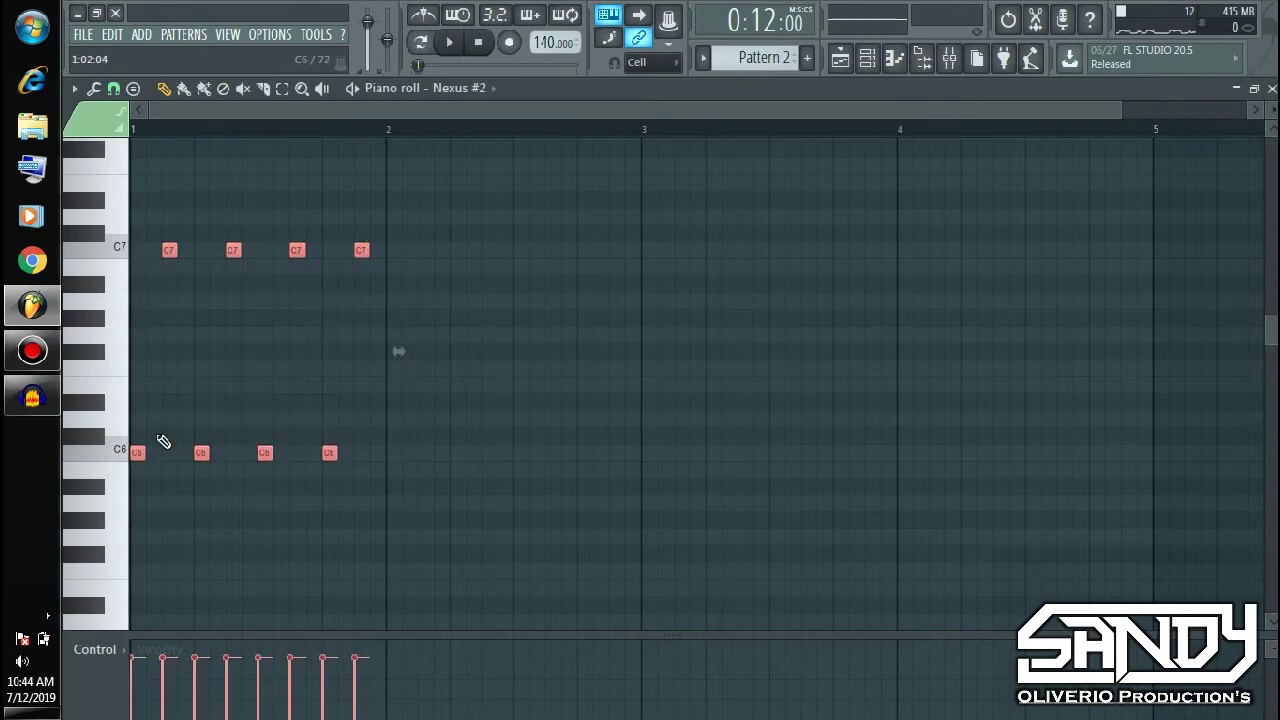
- Repeat the octave notes through bar 2 and transpose copies to D6/D7 in bars 3-4, G6/G7 in bars 5-6 and F6/F7 from bar 7
drag(143, 452, 399, 452)
drag(676, 242, 653, 423)
drag(768, 110, 918, 110)
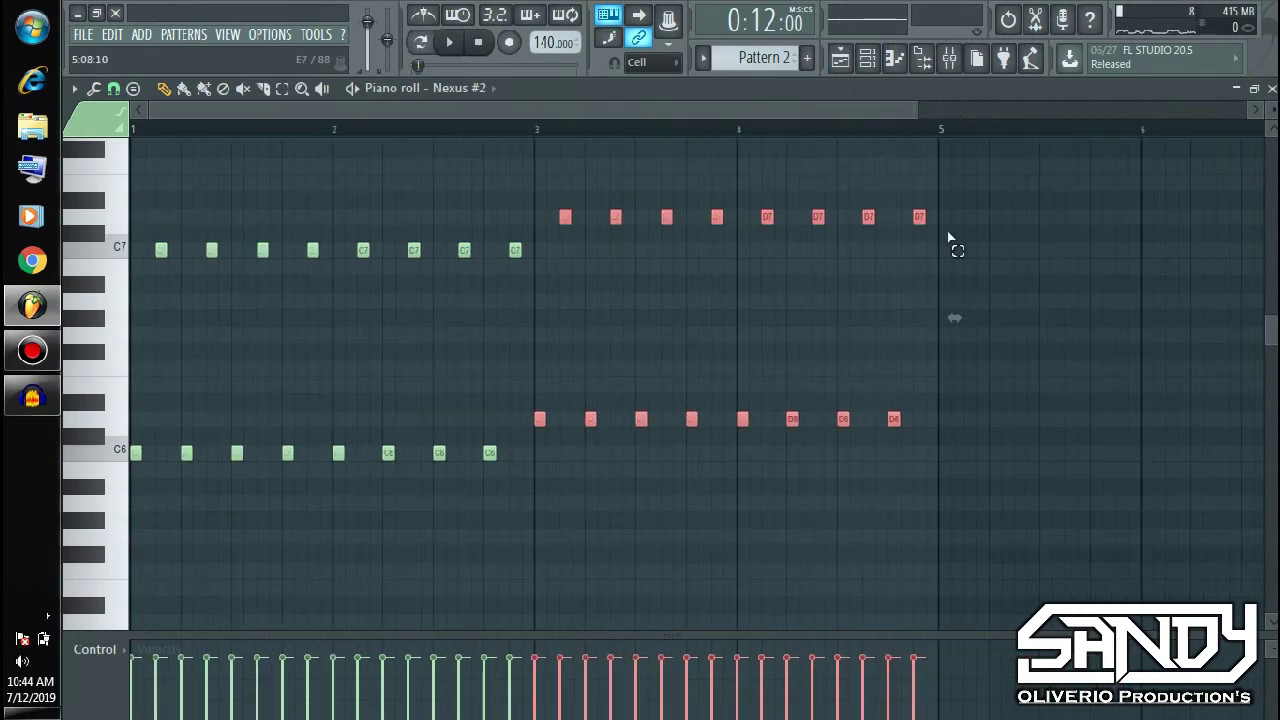
drag(1031, 180, 943, 336)
scroll(944, 336, right, 5)
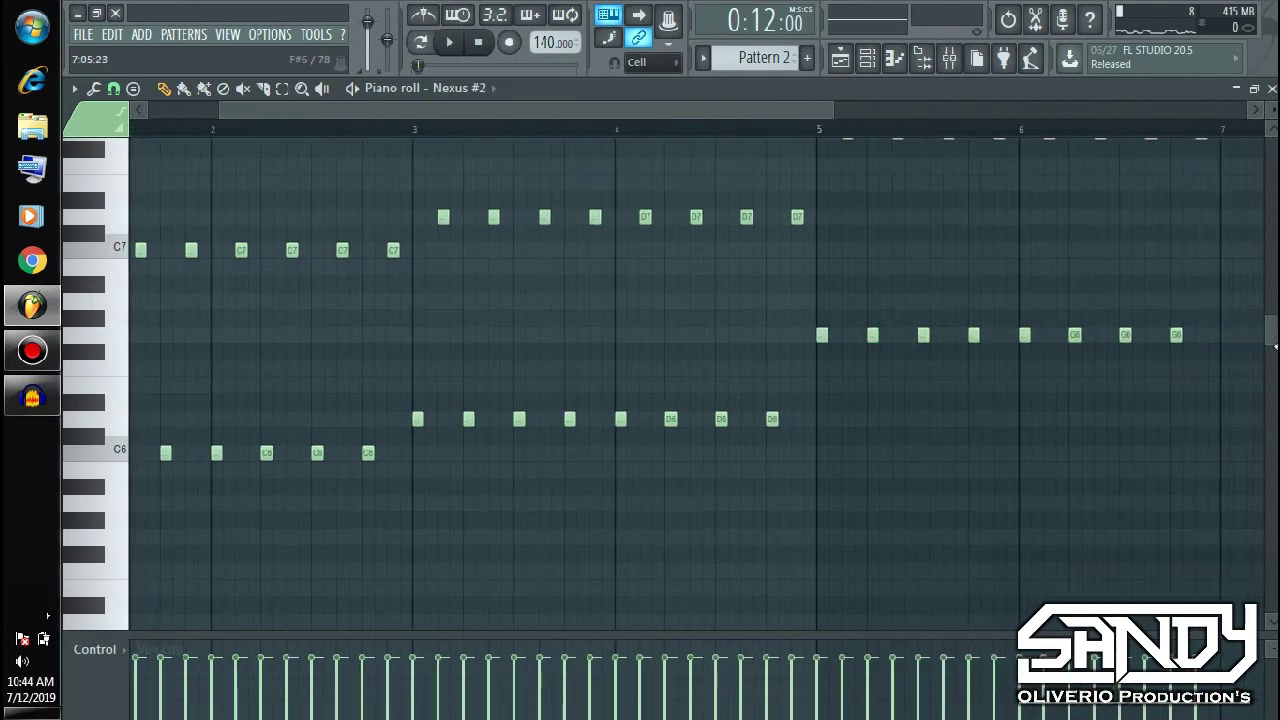
drag(773, 335, 1171, 364)
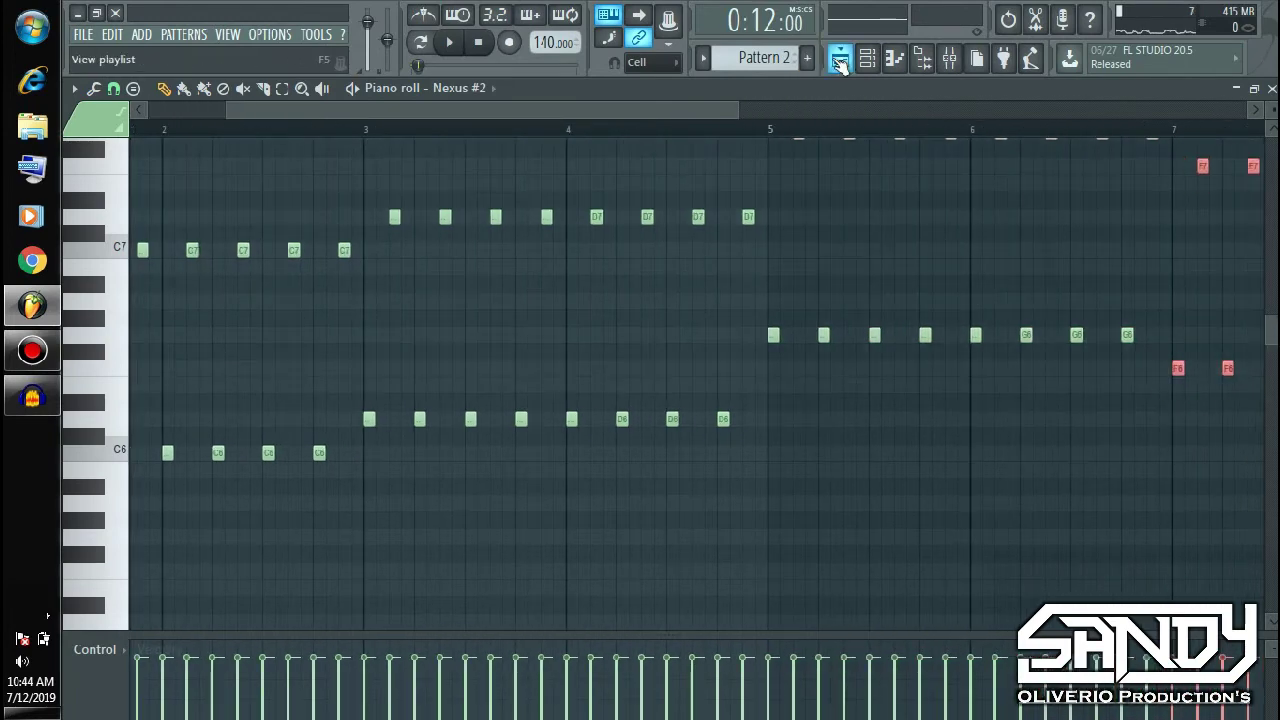
- Place a Pattern 2 clip on Track 9 of the playlist at bar 9 and shorten it to 7 bars
click(840, 60)
scroll(760, 57, down, 1)
key(space)
click(448, 586)
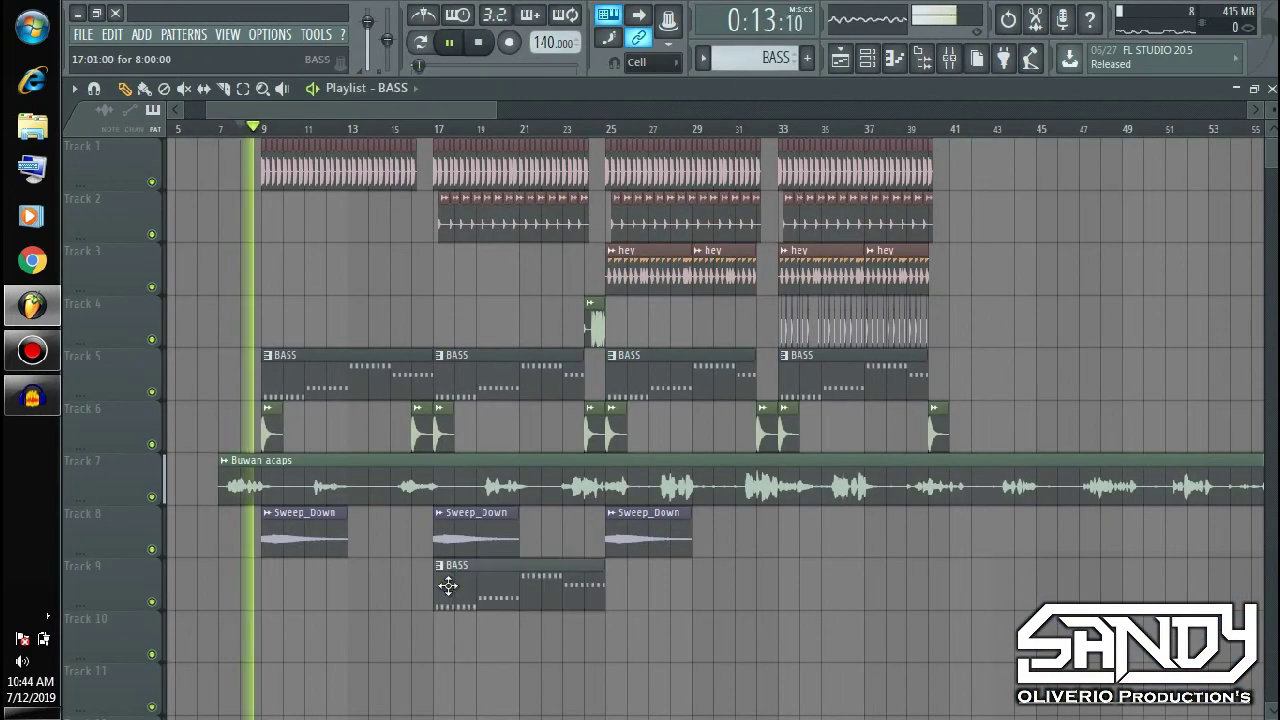
right_click(448, 586)
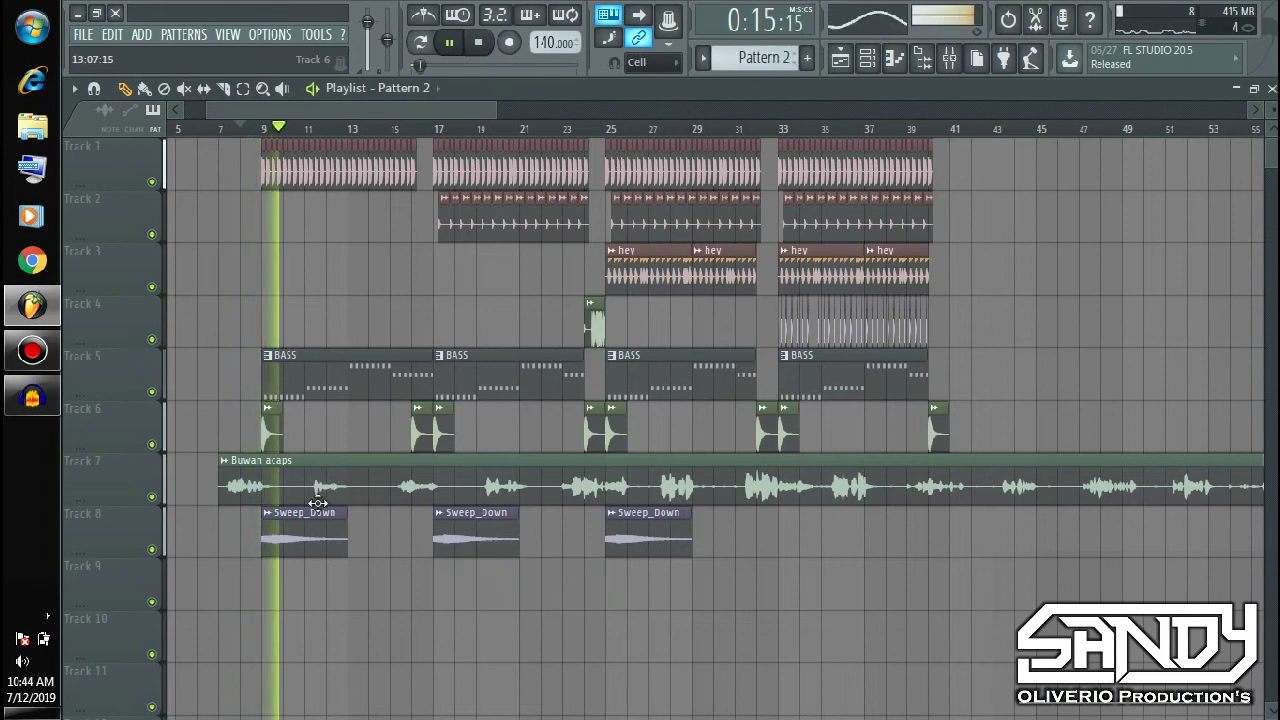
click(383, 580)
drag(383, 580, 320, 580)
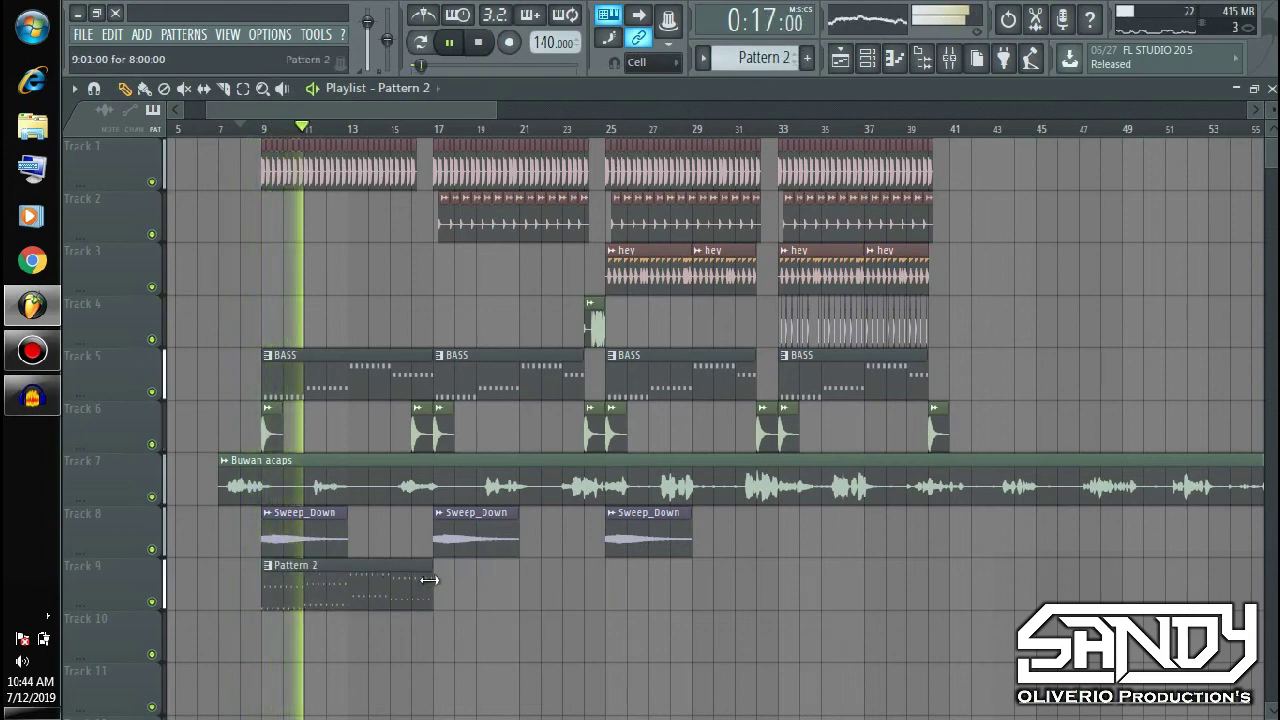
drag(429, 580, 410, 582)
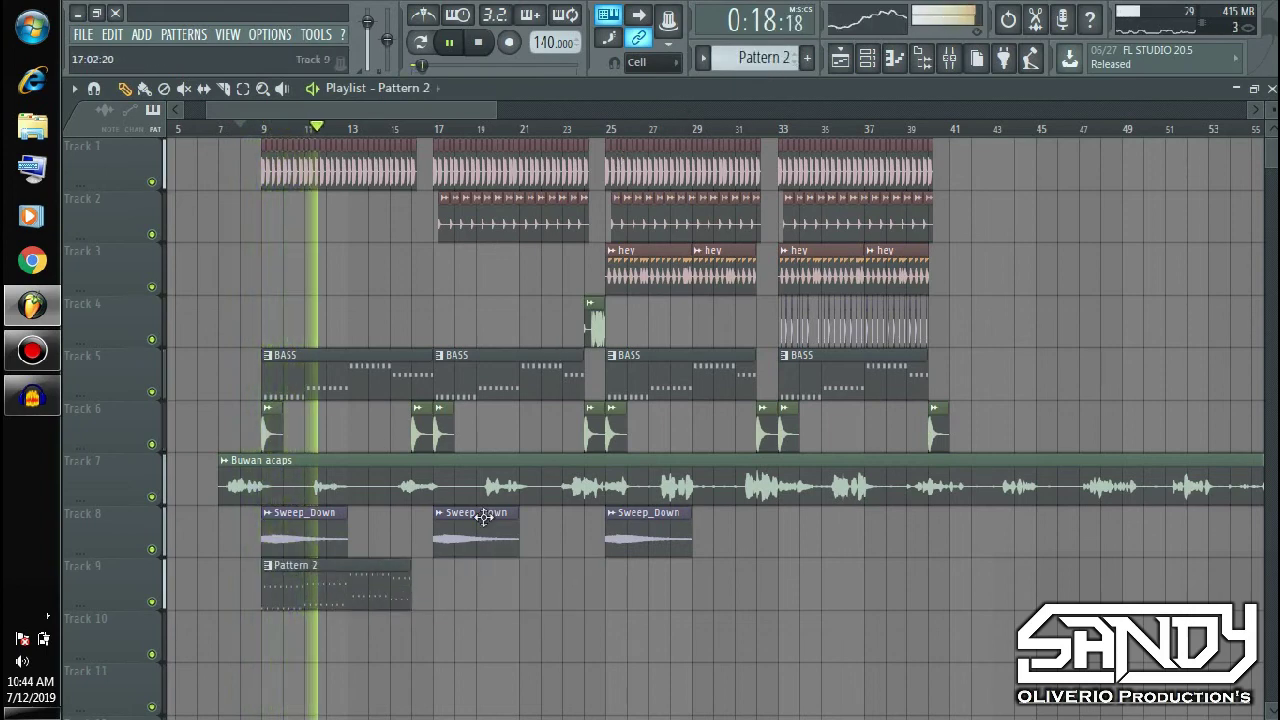
- Add further 7-bar Pattern 2 clips on Track 9 at bars 17, 25 and 33
click(445, 585)
click(600, 580)
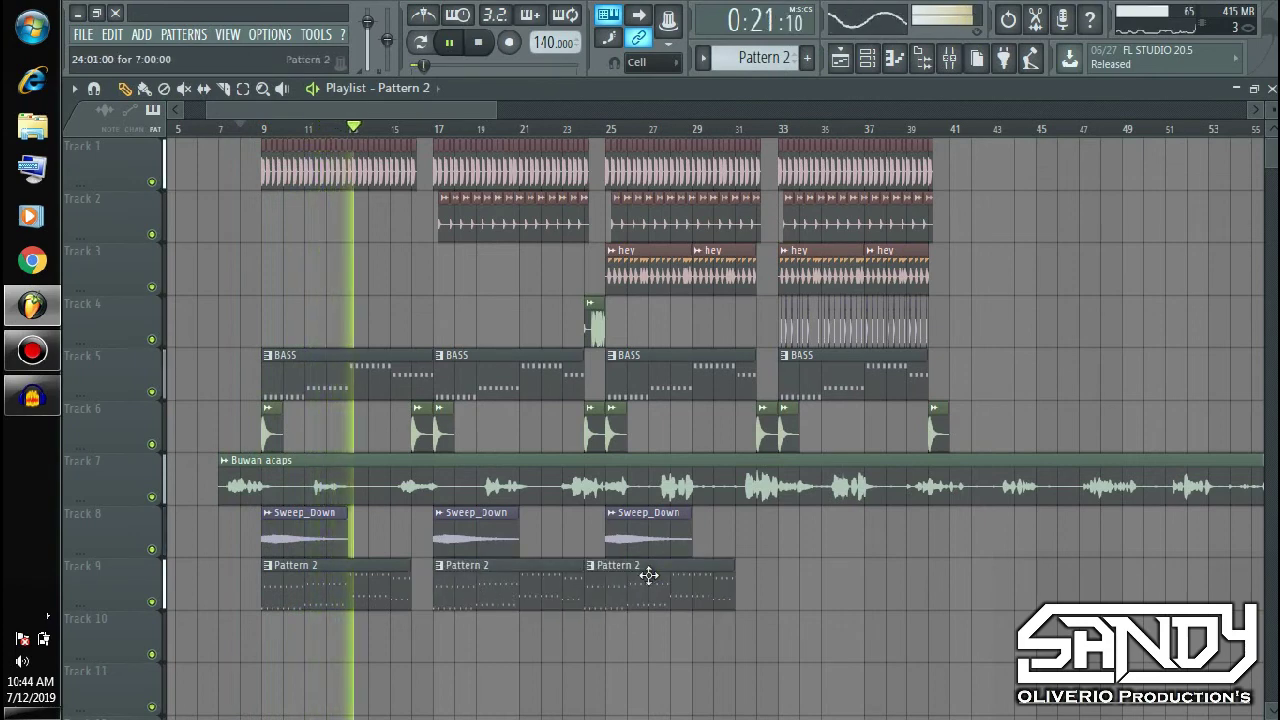
drag(657, 590, 674, 588)
click(786, 585)
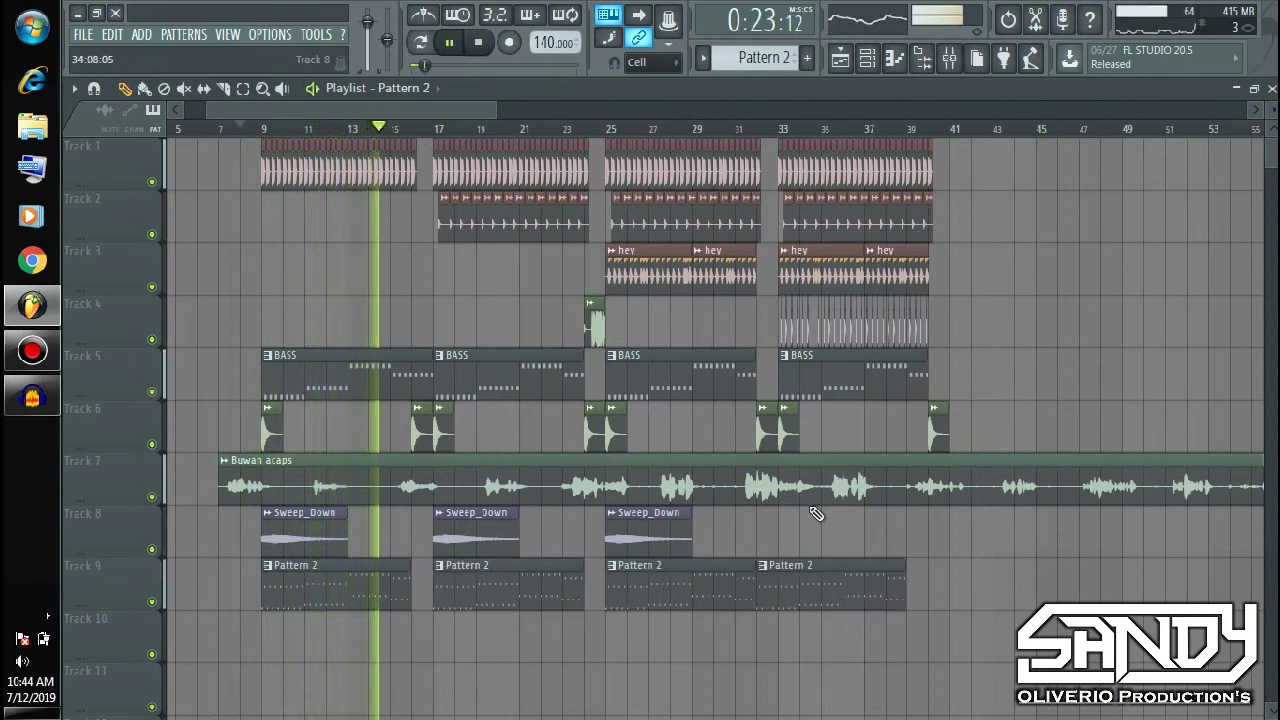
right_click(834, 583)
- Lower the Nexus #2 channel volume while playing the arrangement from bar 8, and return to the playlist
key(F7)
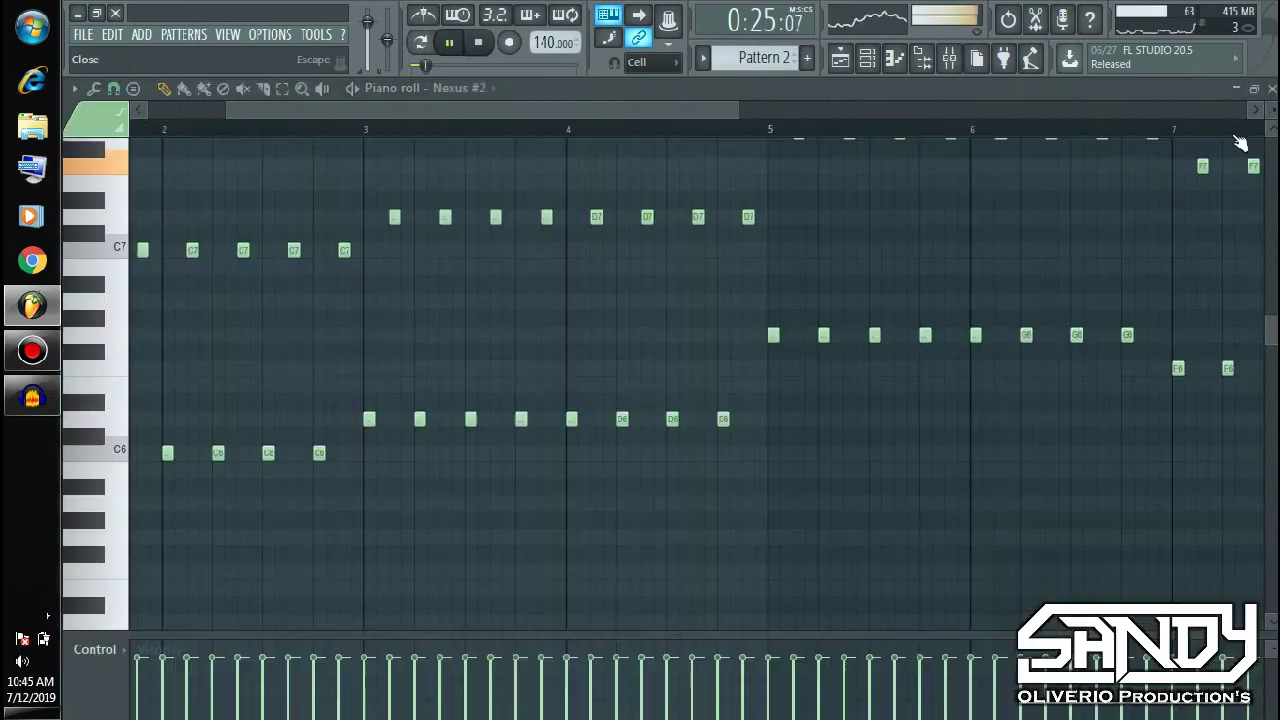
key(space)
key(F7)
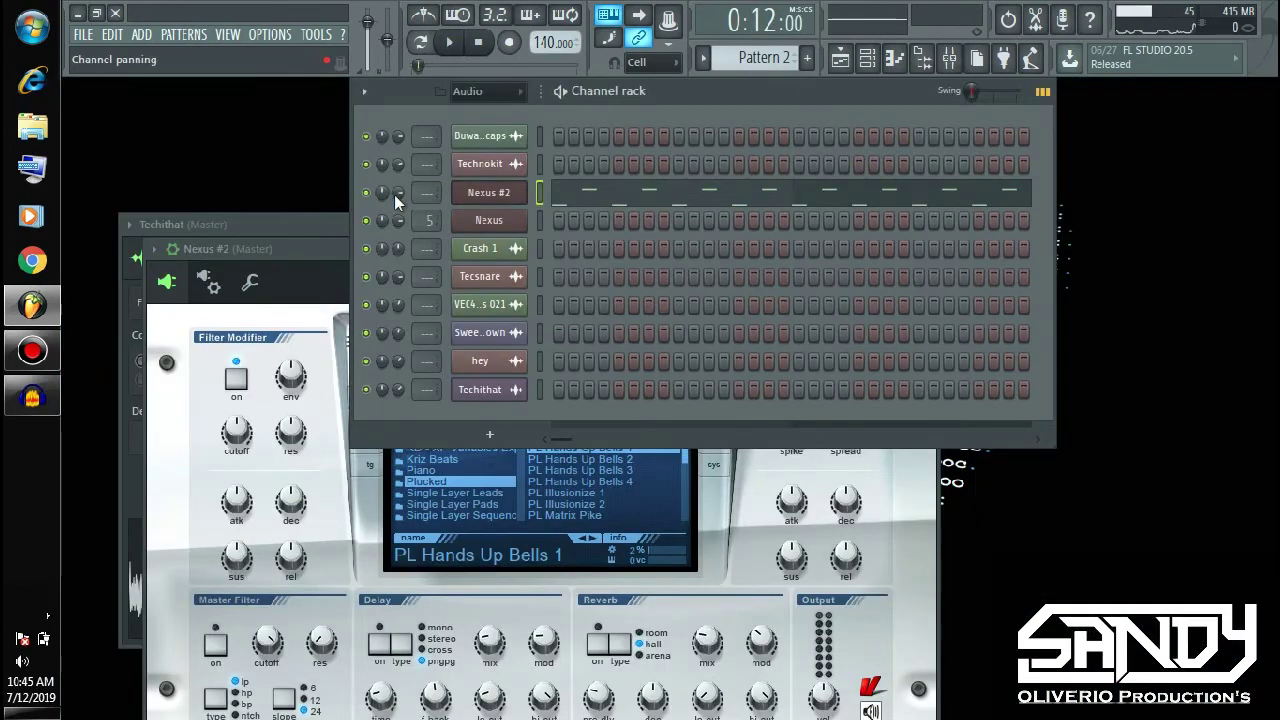
key(space)
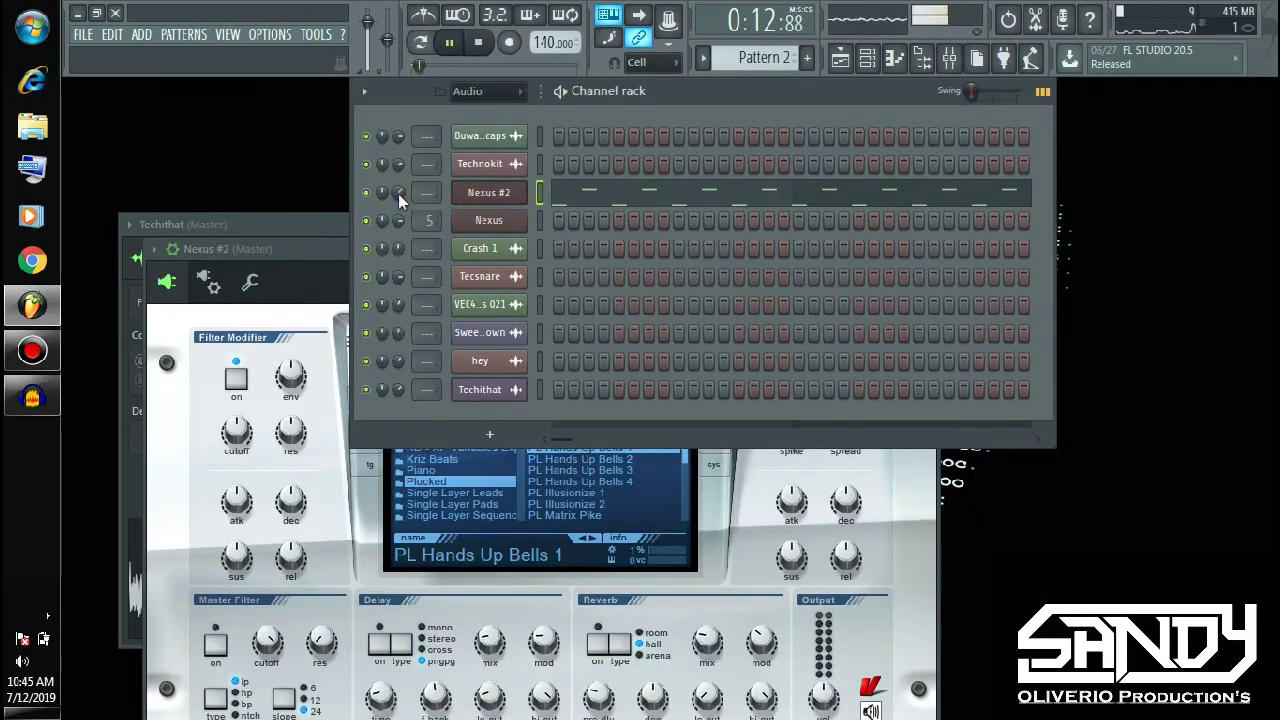
click(840, 60)
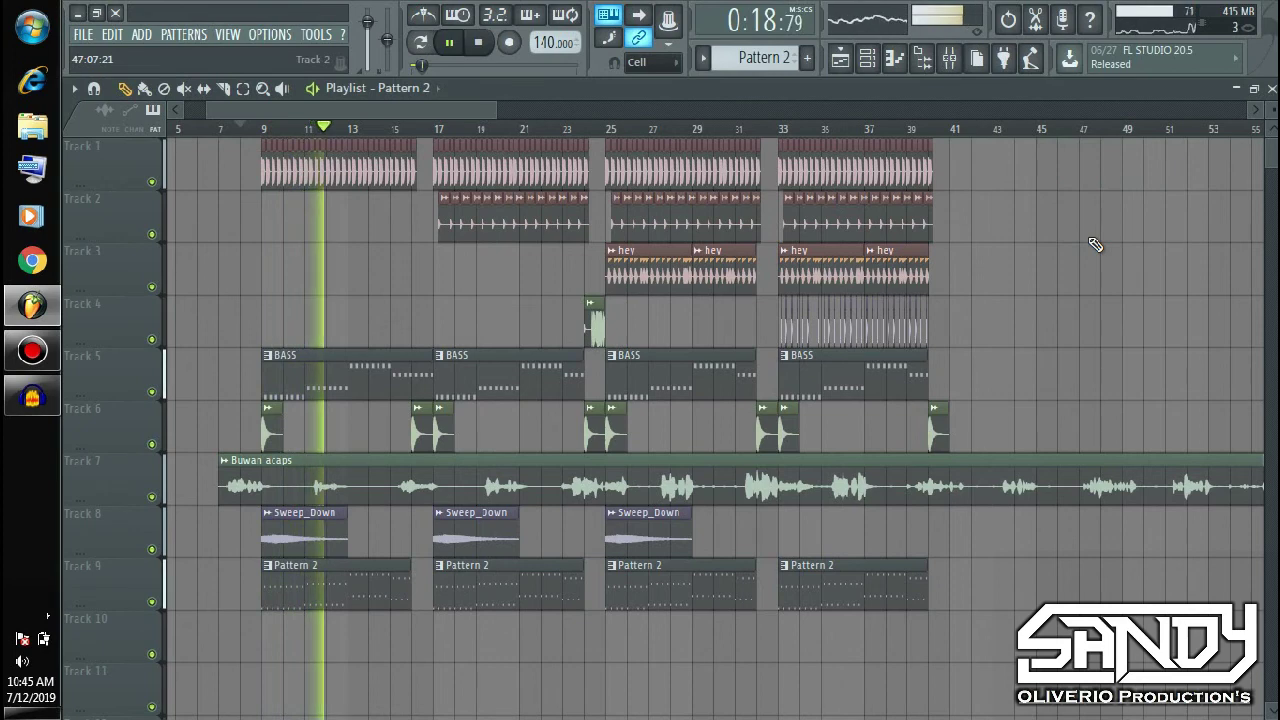
- Play the arrangement from bars 24, 32 and 40 to check how the bells sit with the vocals and drums
key(space)
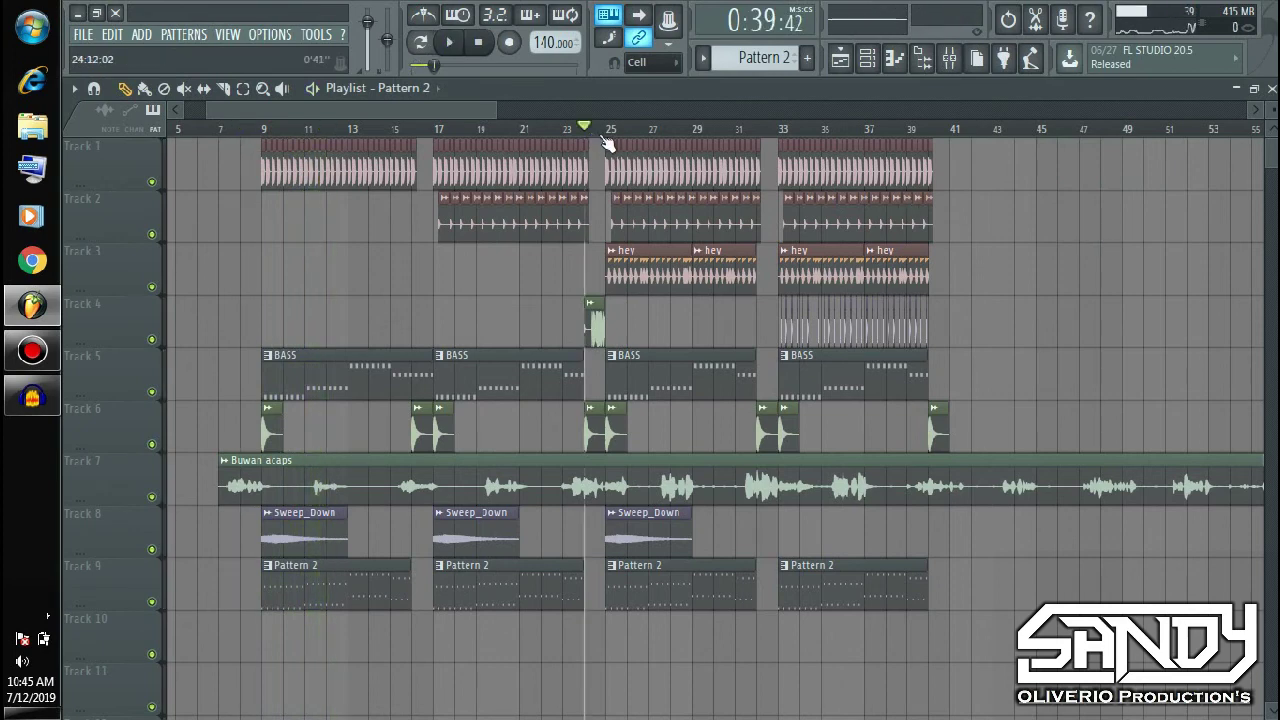
key(space)
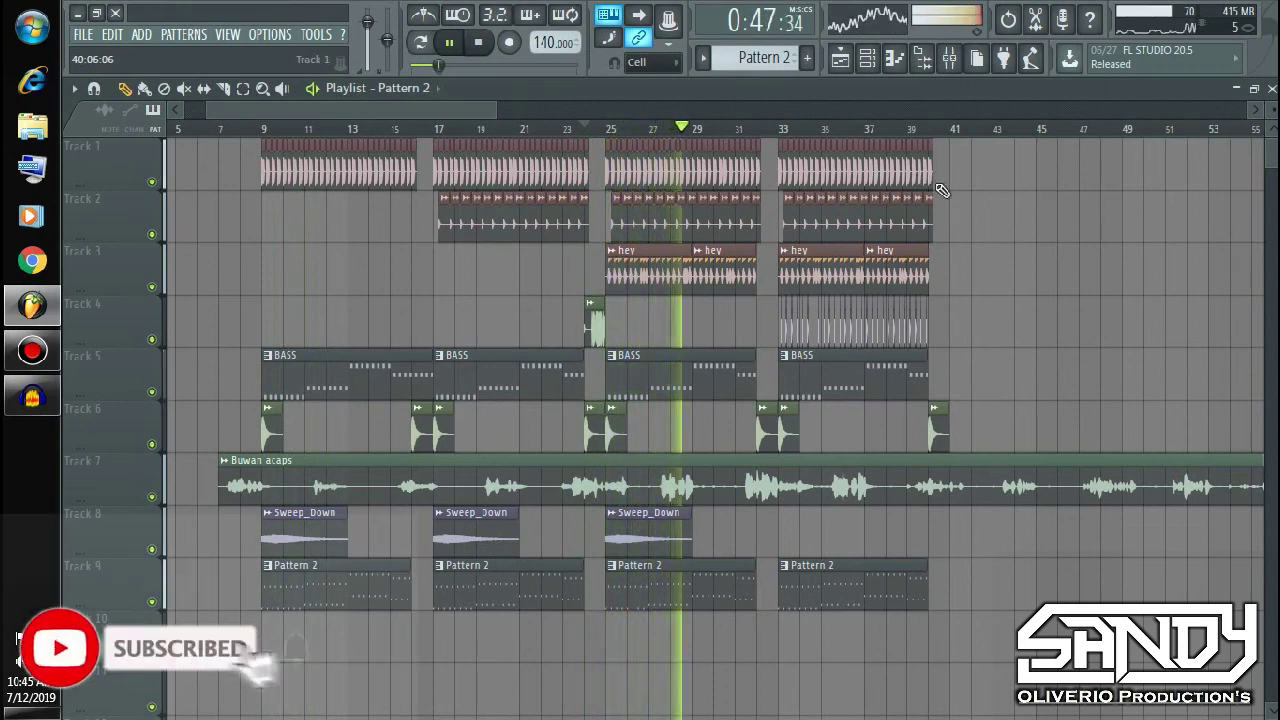
click(757, 130)
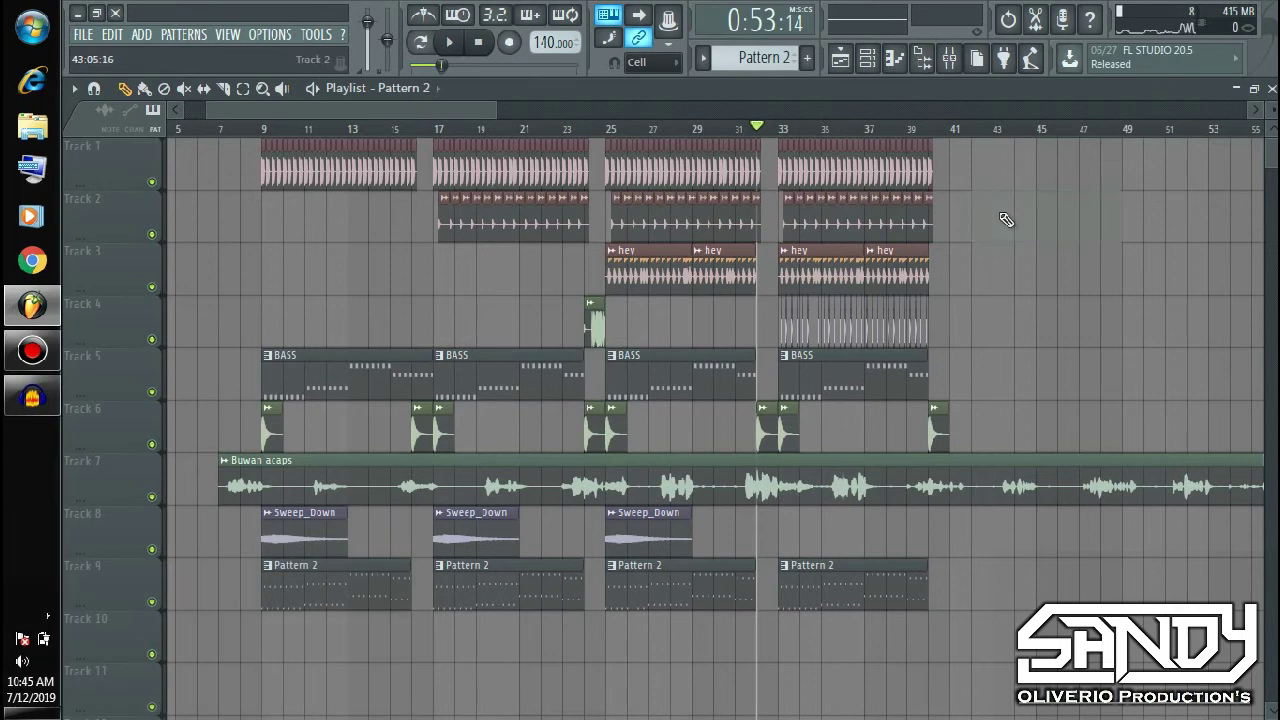
click(936, 131)
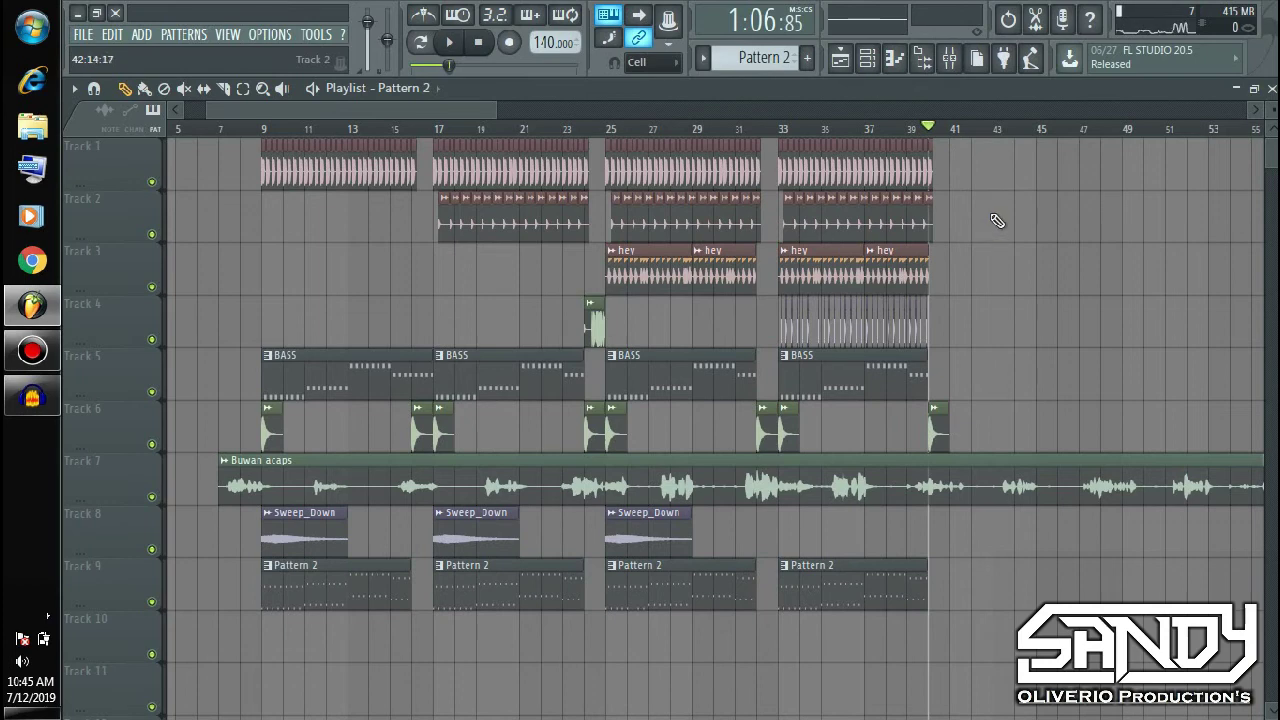
click(1002, 217)
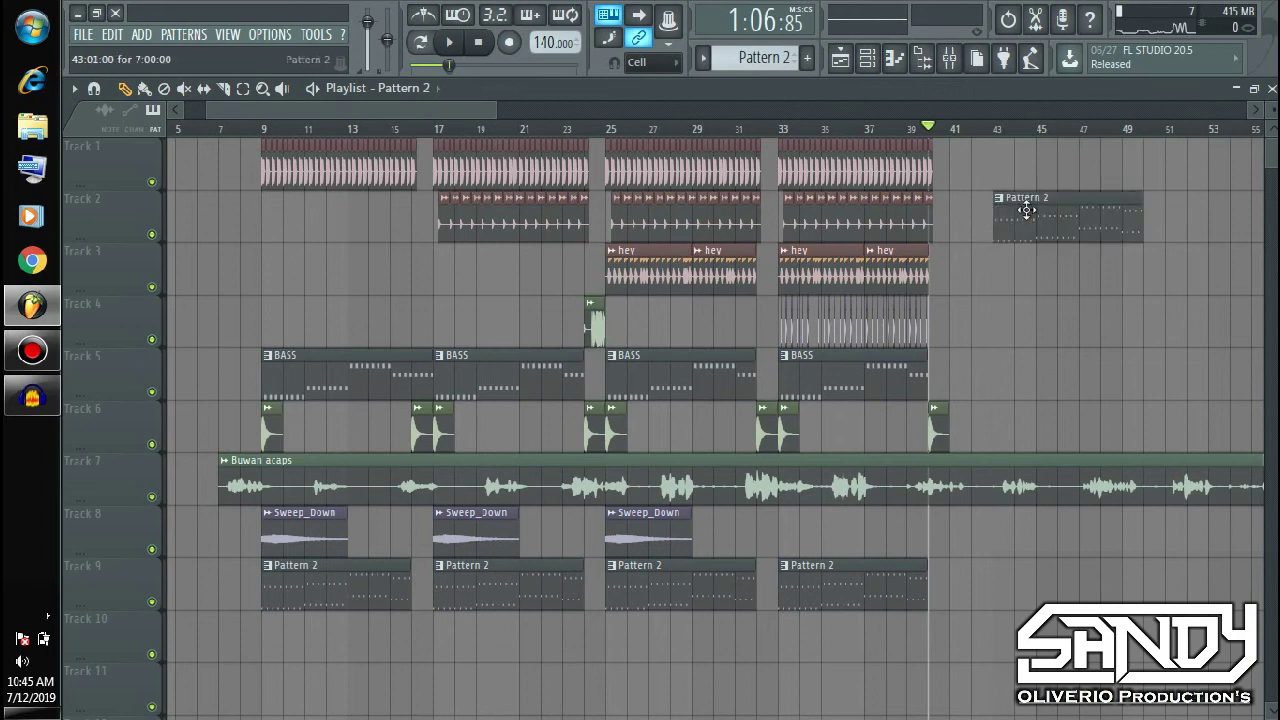
right_click(1038, 215)
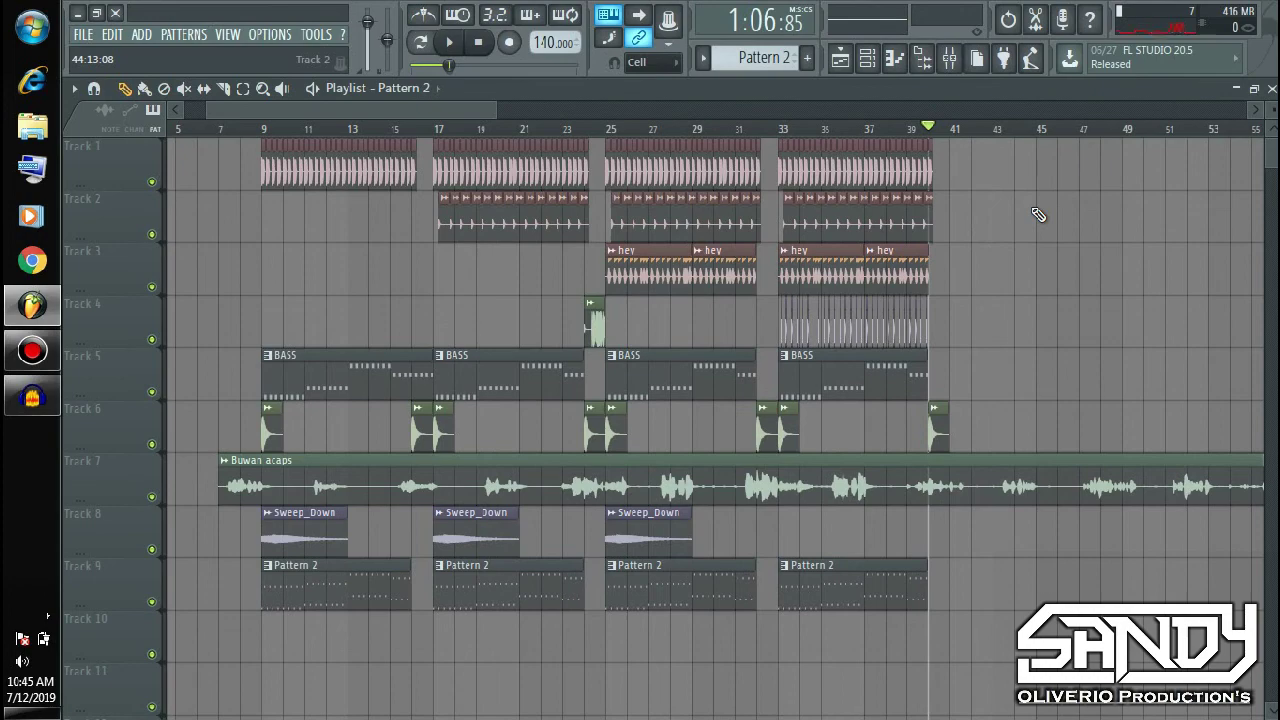
key(space)
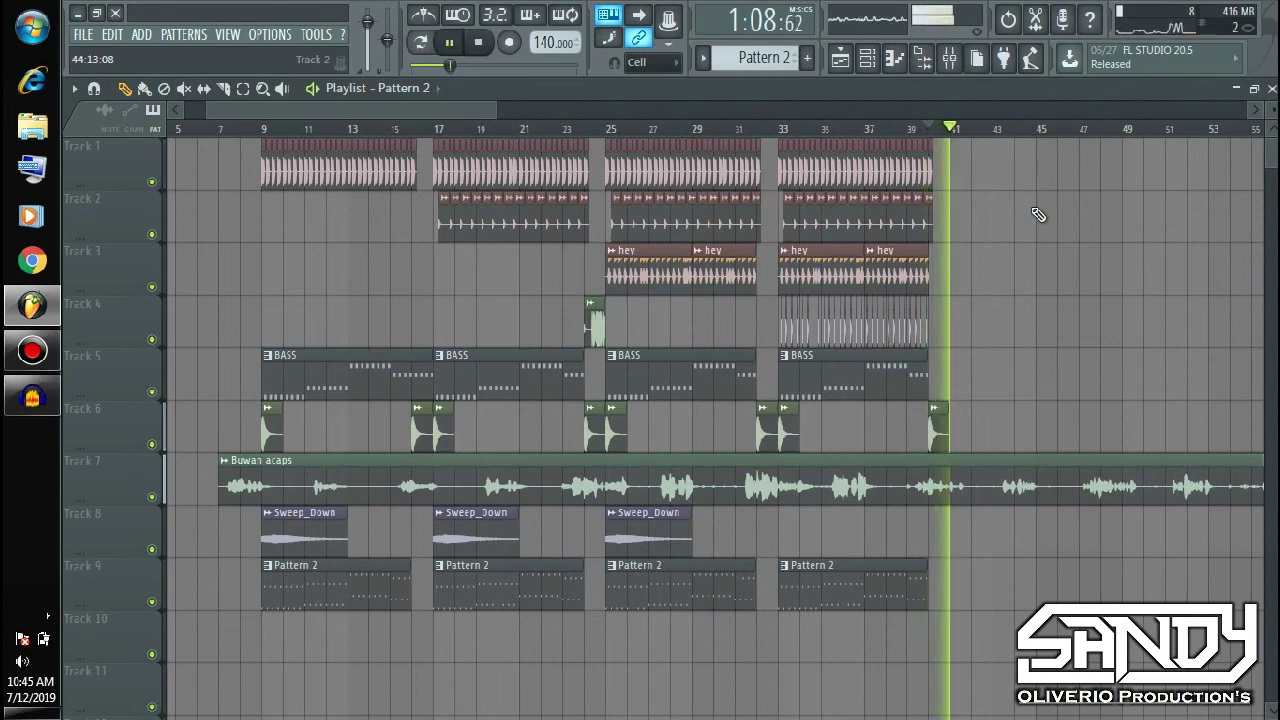
key(space)
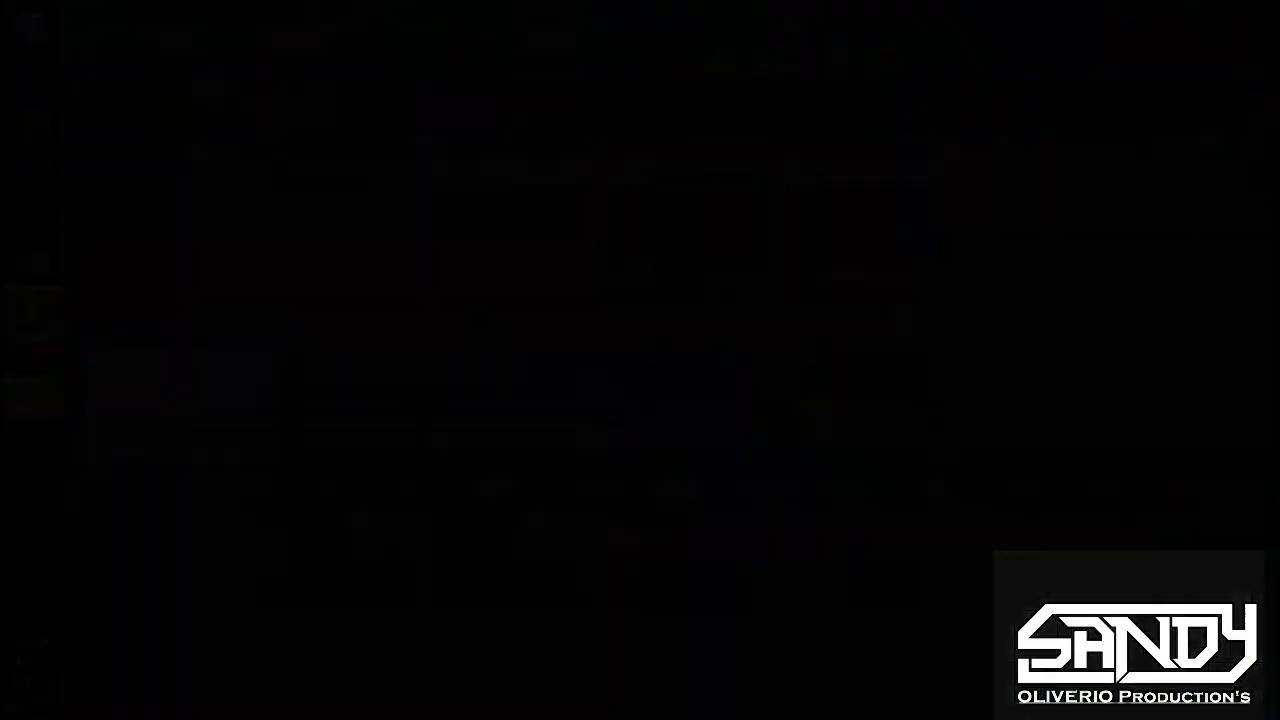